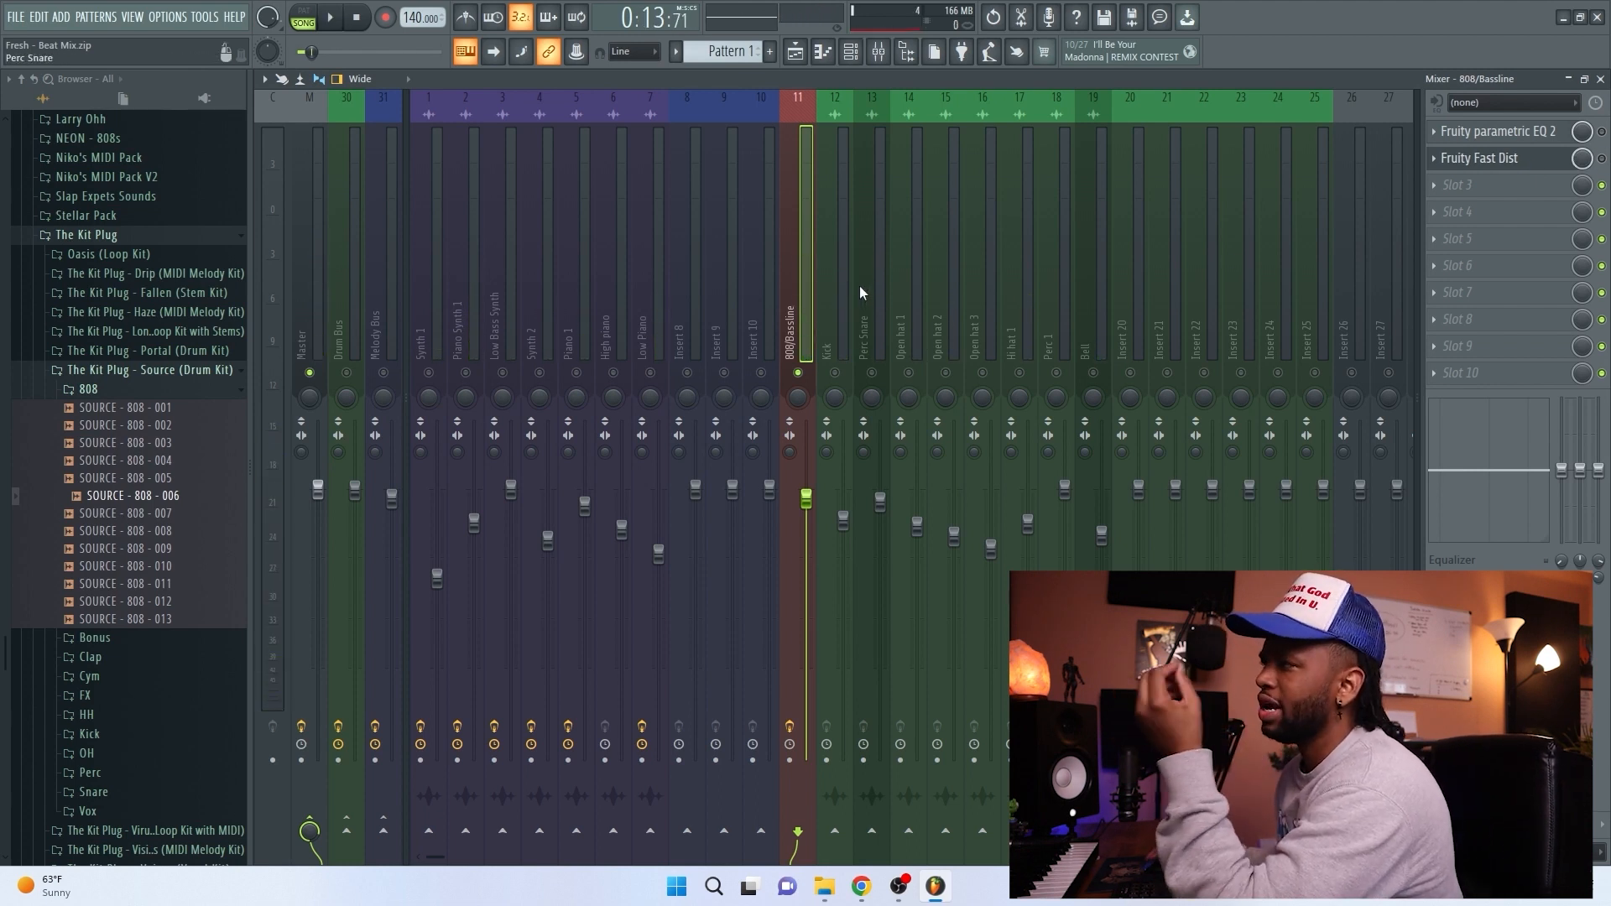
# - Collapse the Source drum kit folder and the Go To folder in the file browser
pyautogui.click(165, 369)
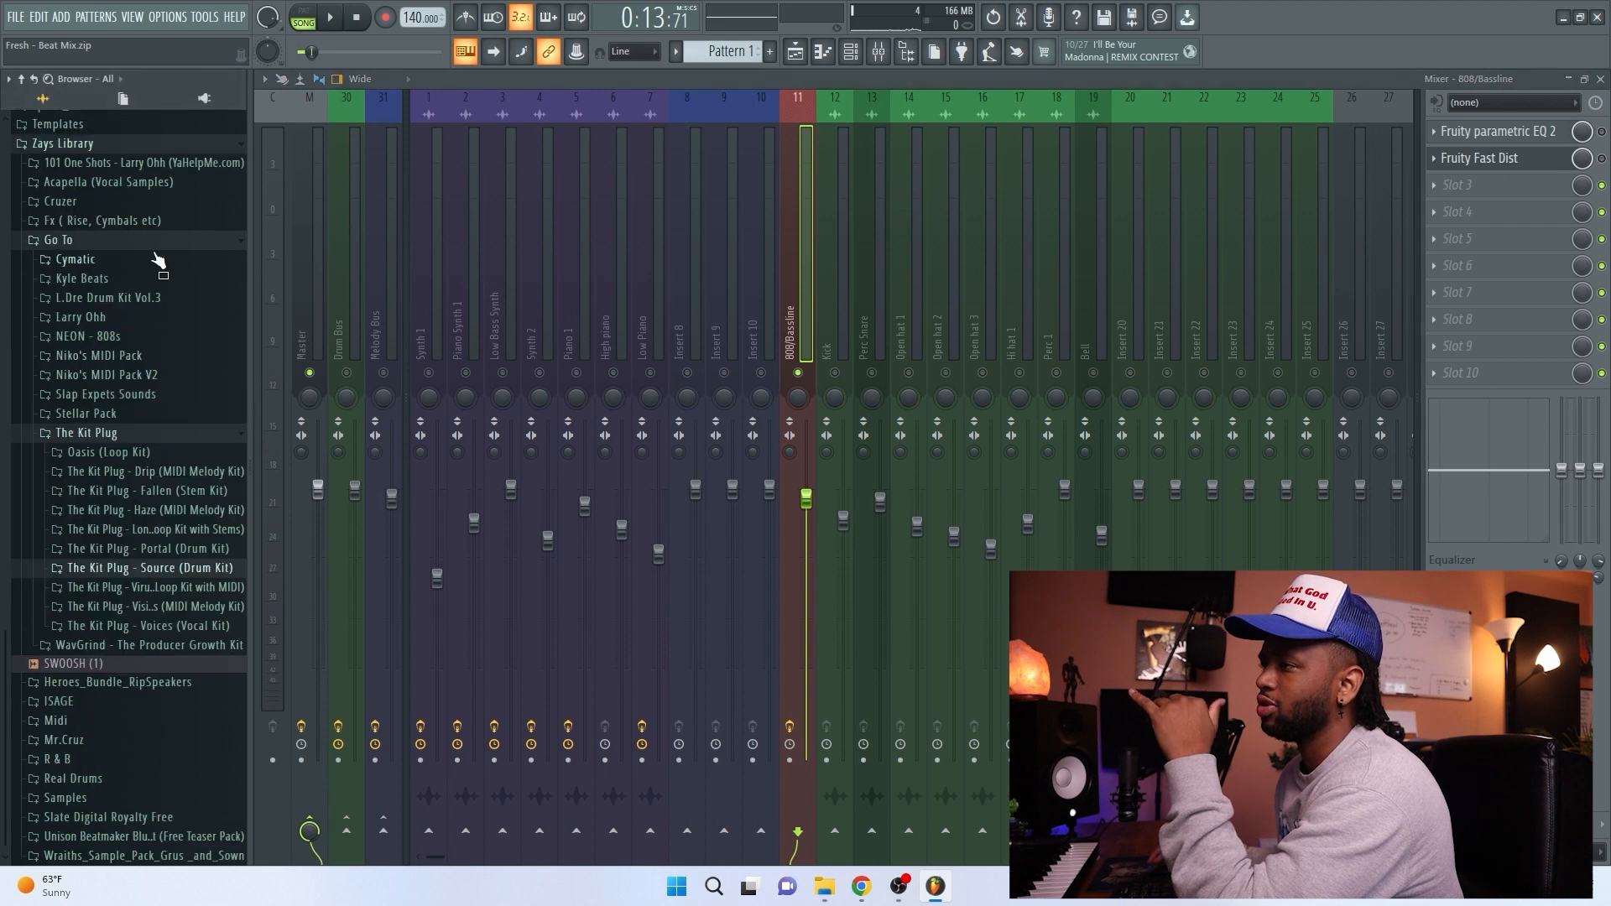
pyautogui.click(105, 245)
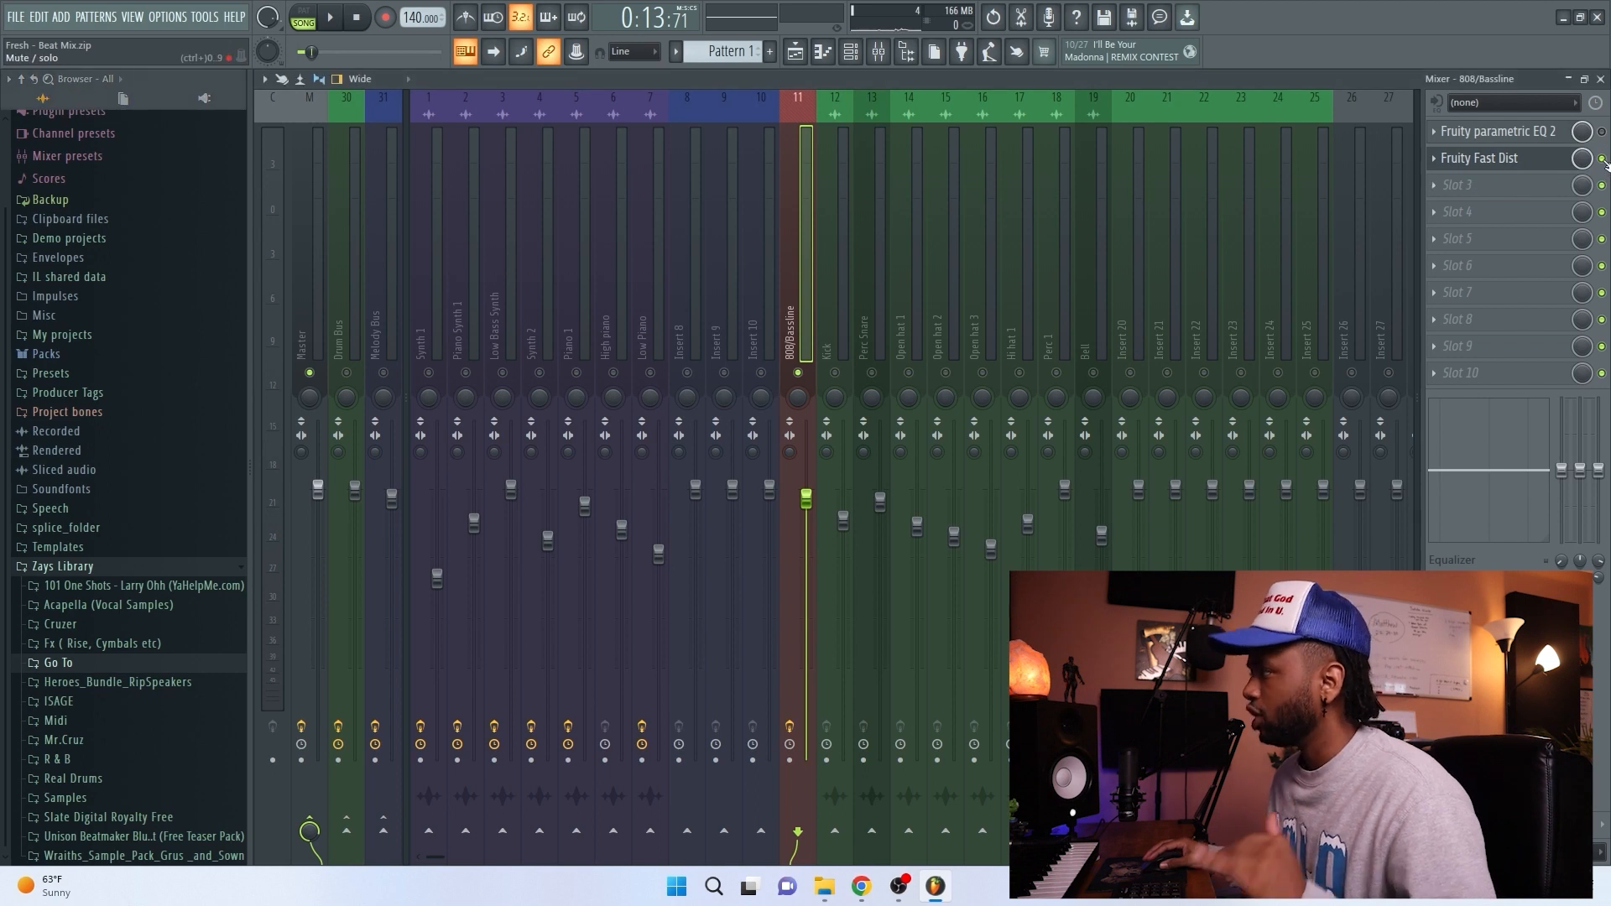
# - Replace Fruity Fast Dist in effect slot 2 of the 808/Bassline channel with SAUSAGE FATTENER, then close the plugin window
pyautogui.rightClick(1489, 148)
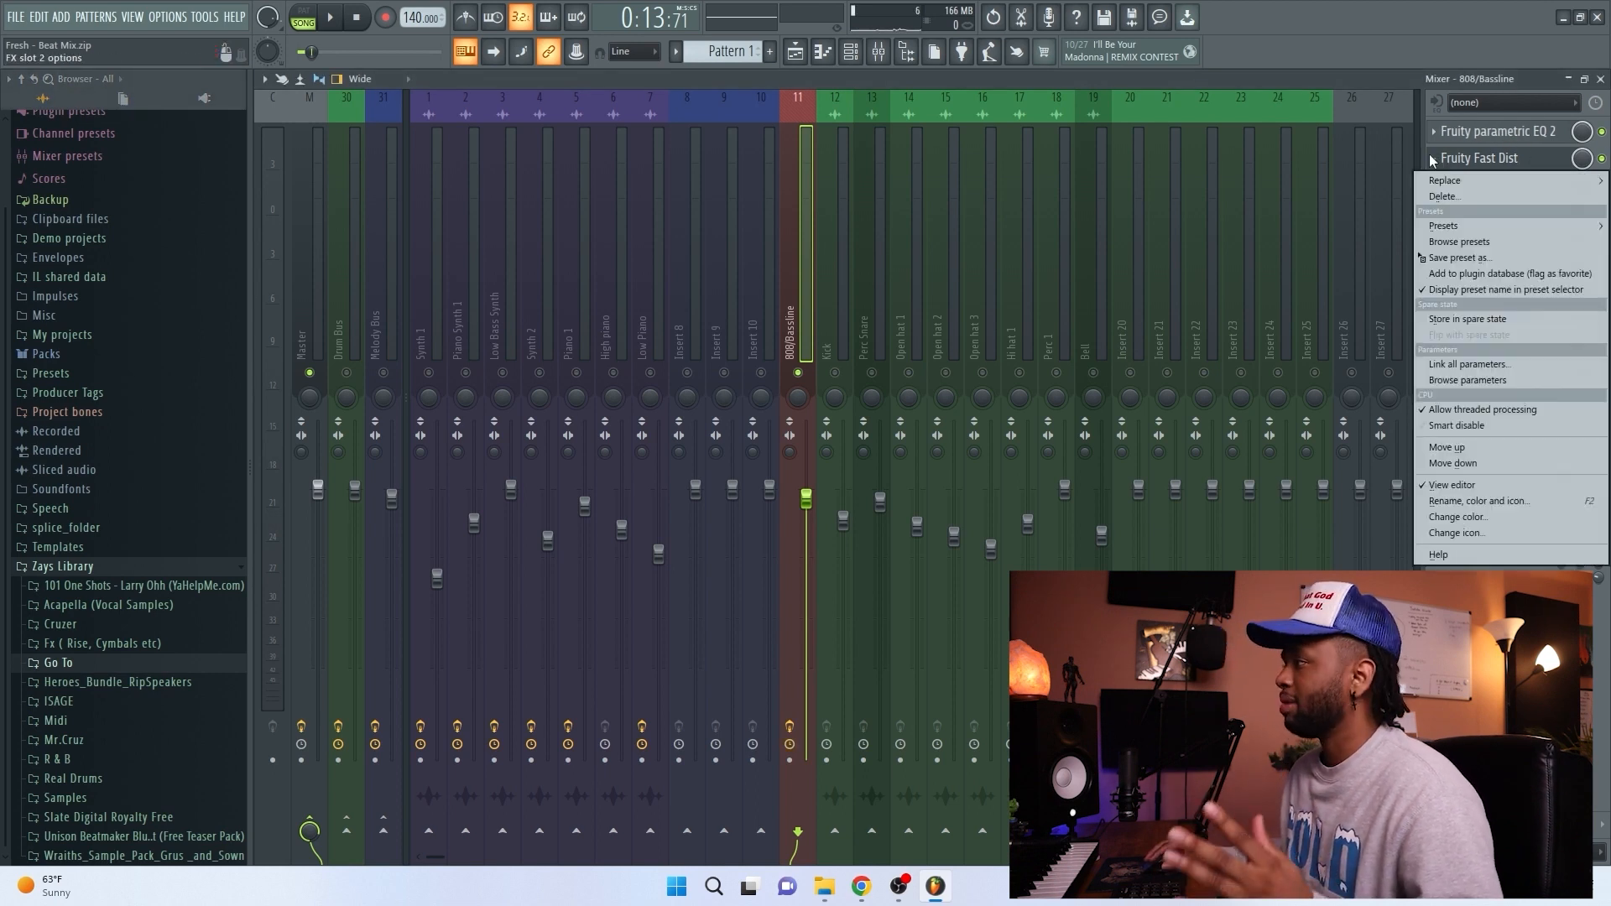
pyautogui.click(1449, 190)
pyautogui.click(1460, 159)
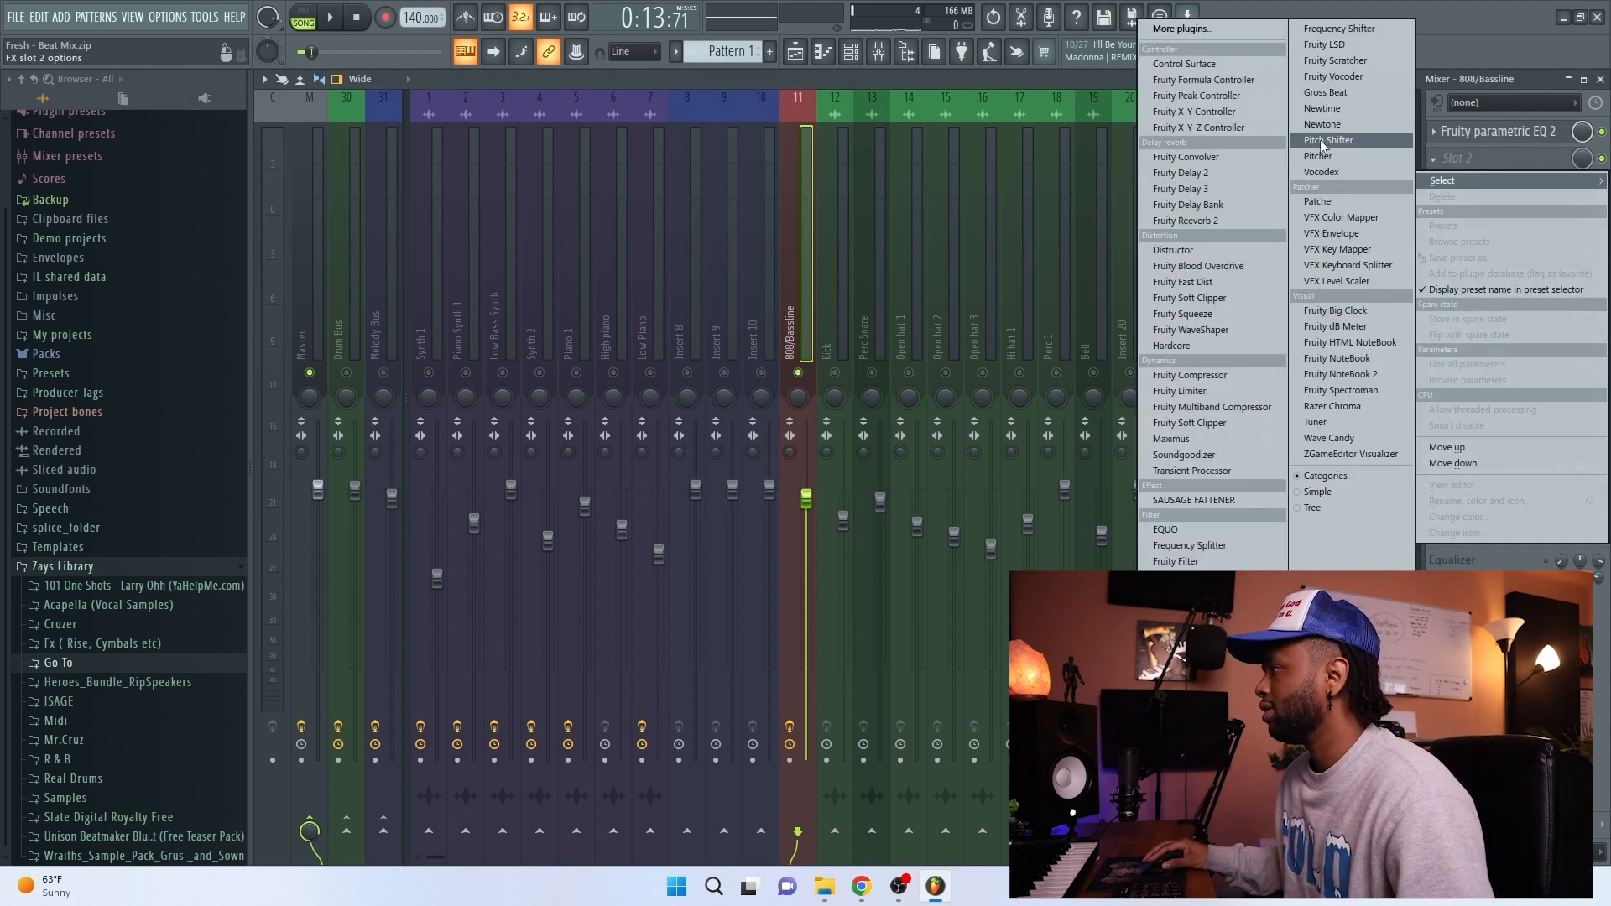
pyautogui.click(1242, 33)
pyautogui.write('sa')
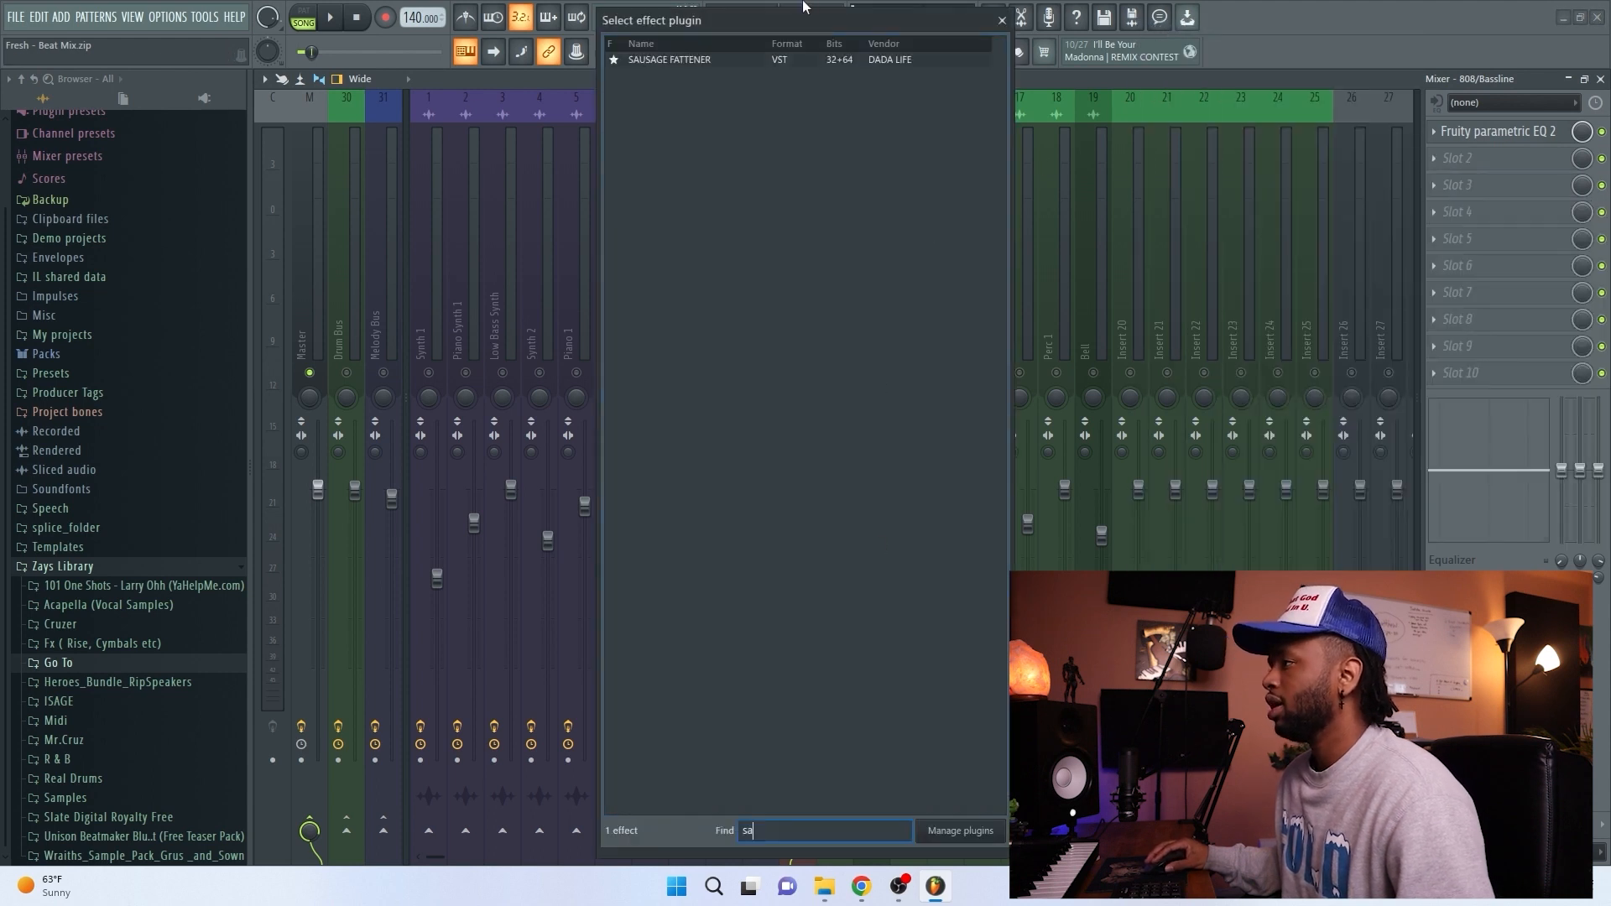
pyautogui.doubleClick(762, 59)
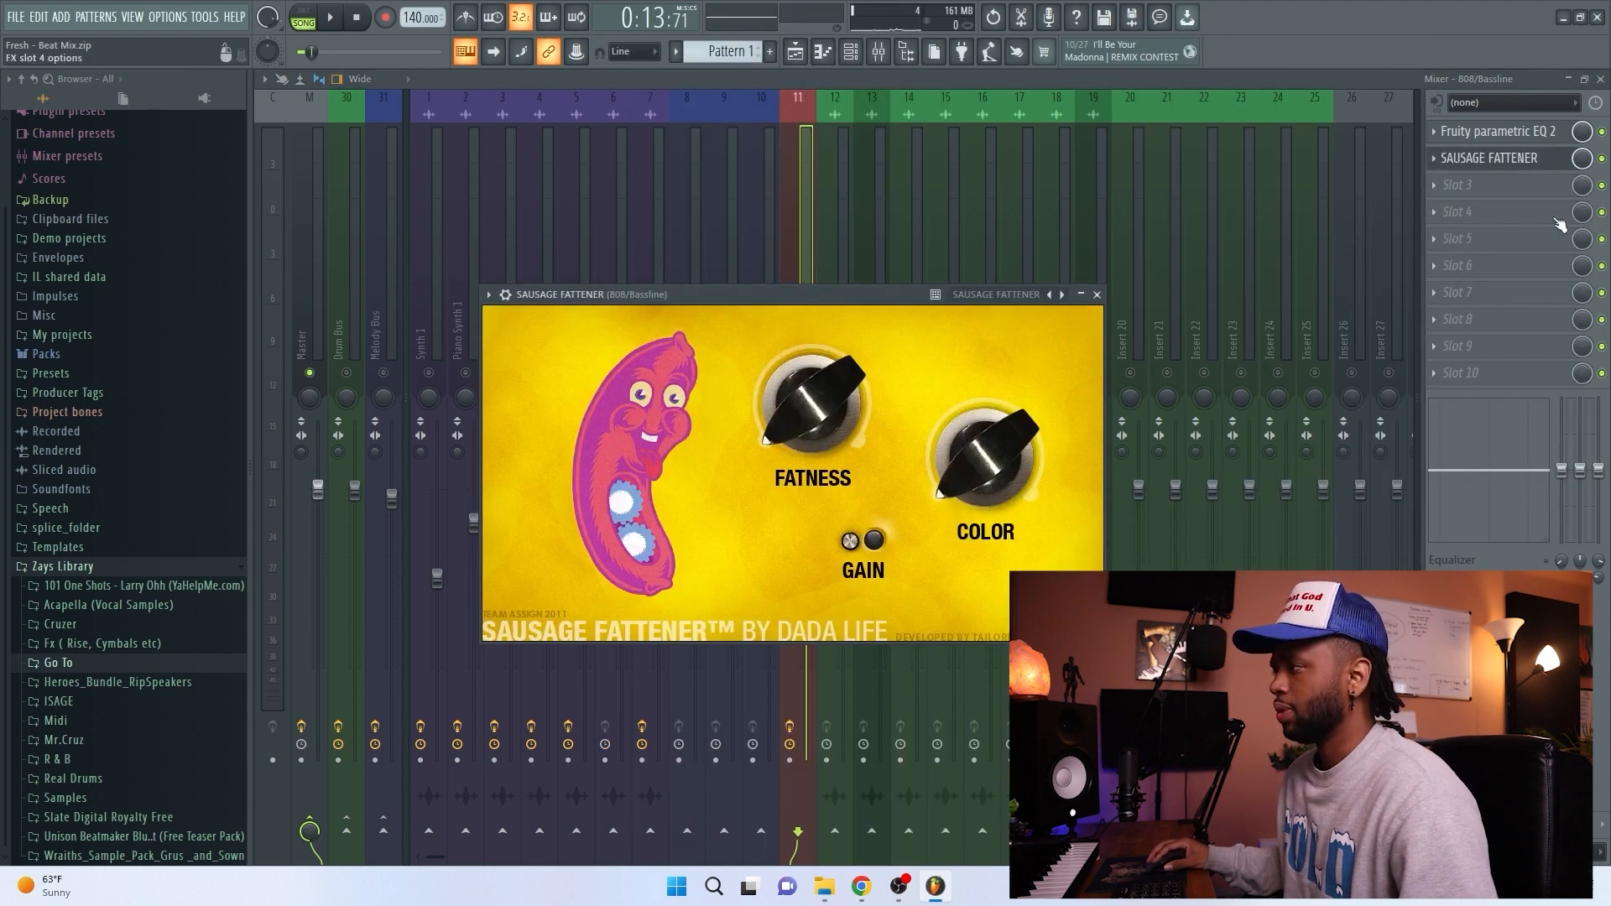
pyautogui.moveTo(921, 308); pyautogui.dragTo(1226, 251)
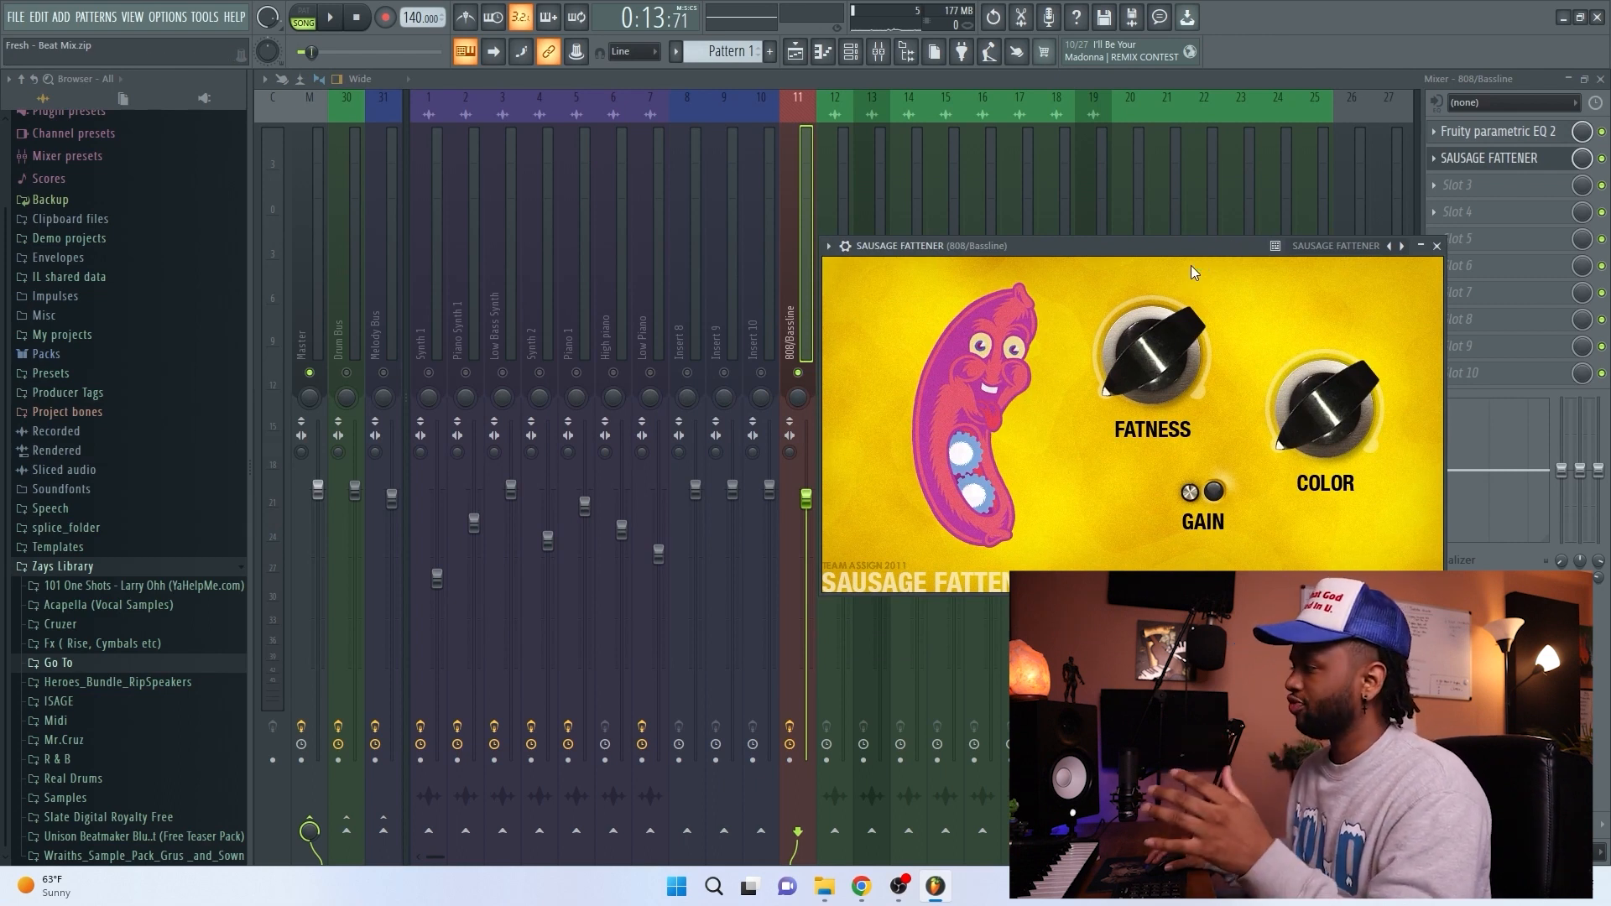
pyautogui.moveTo(1180, 247); pyautogui.dragTo(1071, 260)
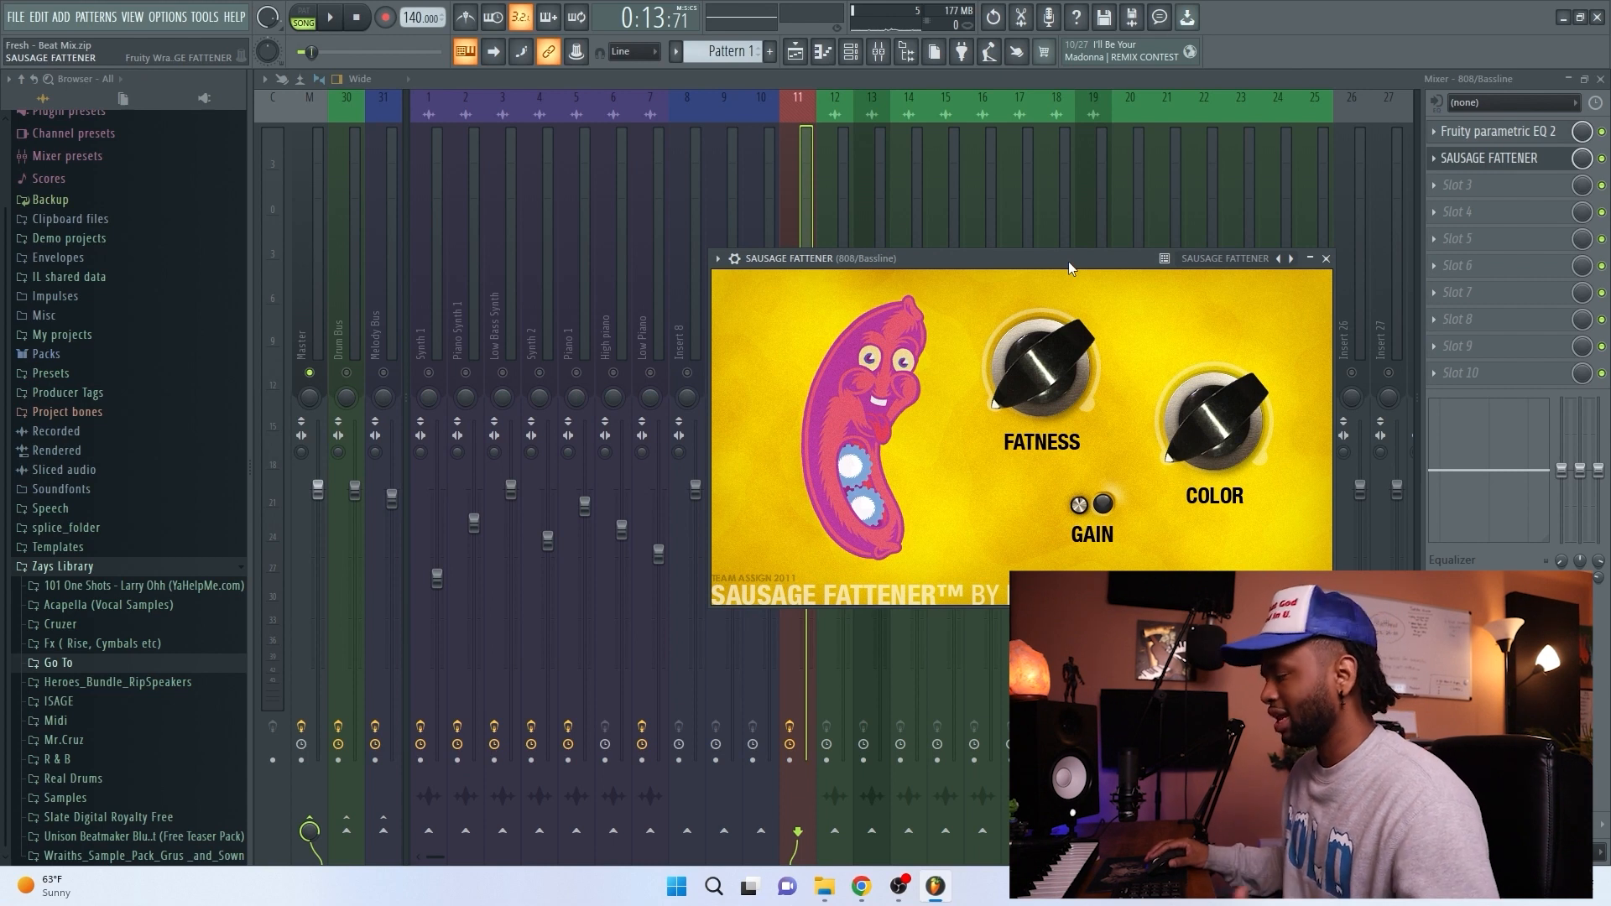
pyautogui.moveTo(1069, 260); pyautogui.dragTo(985, 230)
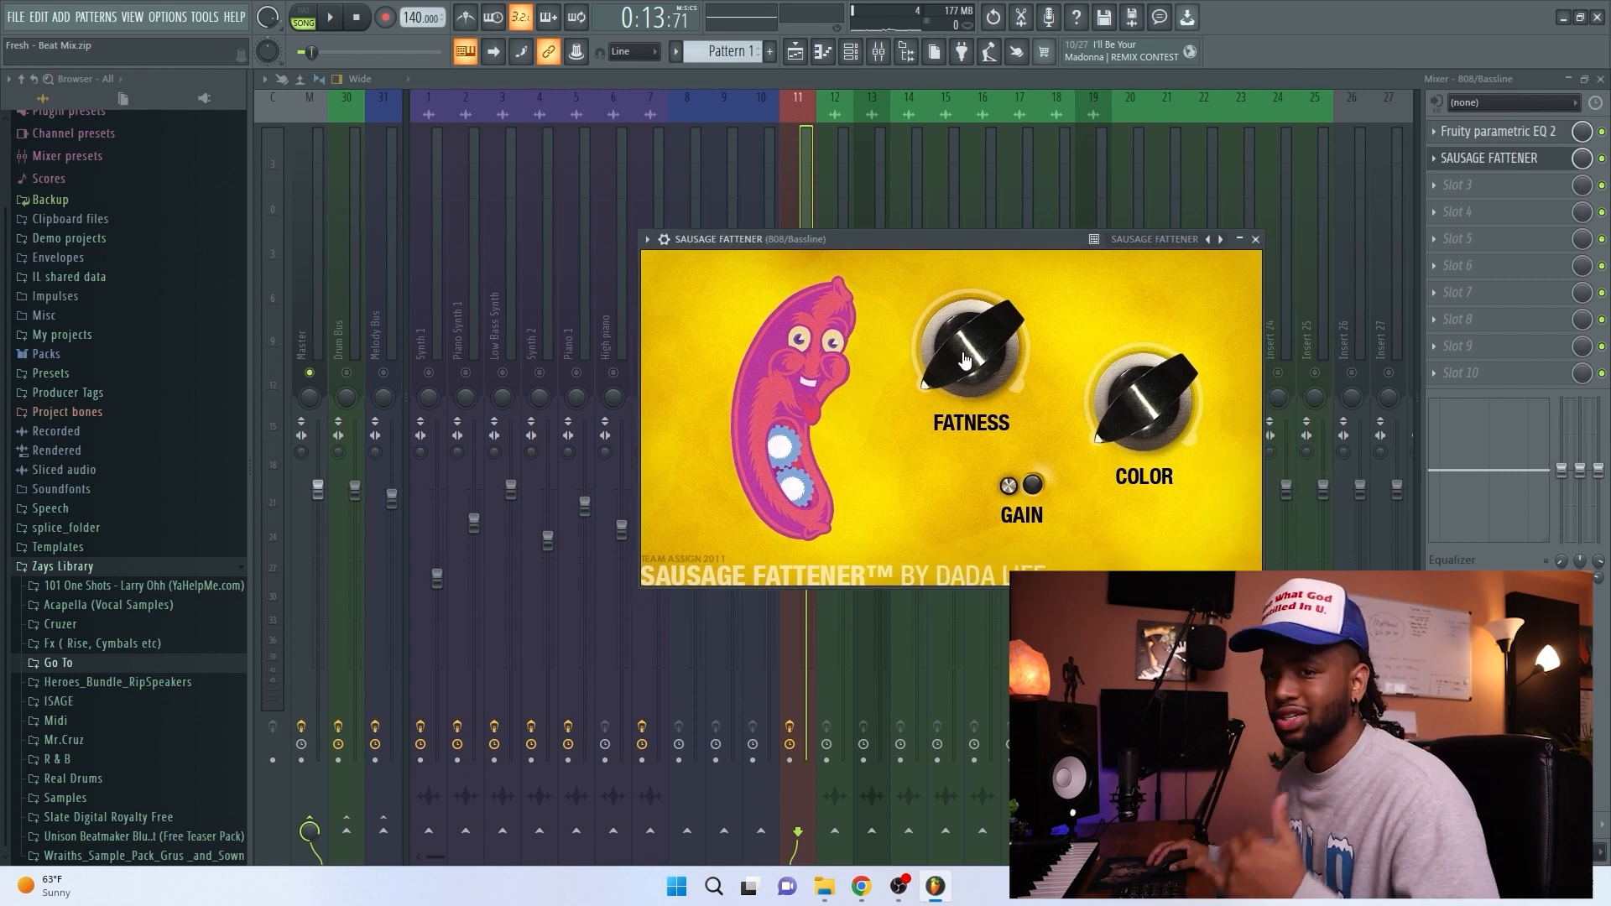
pyautogui.moveTo(987, 244); pyautogui.dragTo(949, 279)
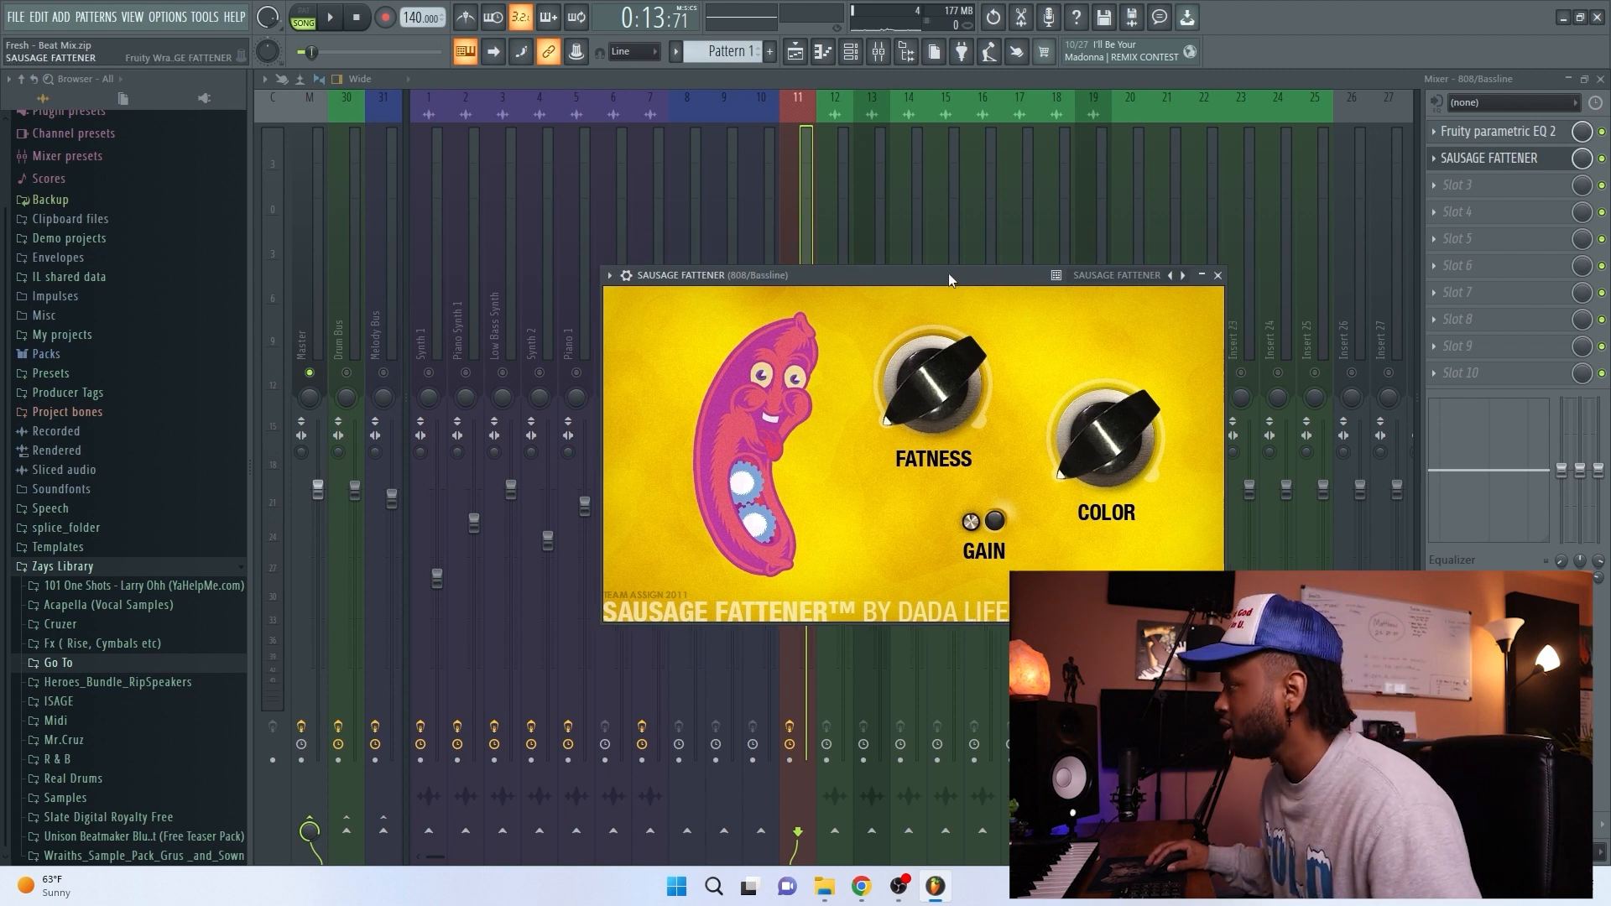
pyautogui.click(1222, 278)
# - Open the 808/Bassline's Fruity parametric EQ 2, move the high-cut band up to the treble end, and audition the beat
pyautogui.click(1499, 134)
pyautogui.moveTo(1087, 270); pyautogui.dragTo(1210, 222)
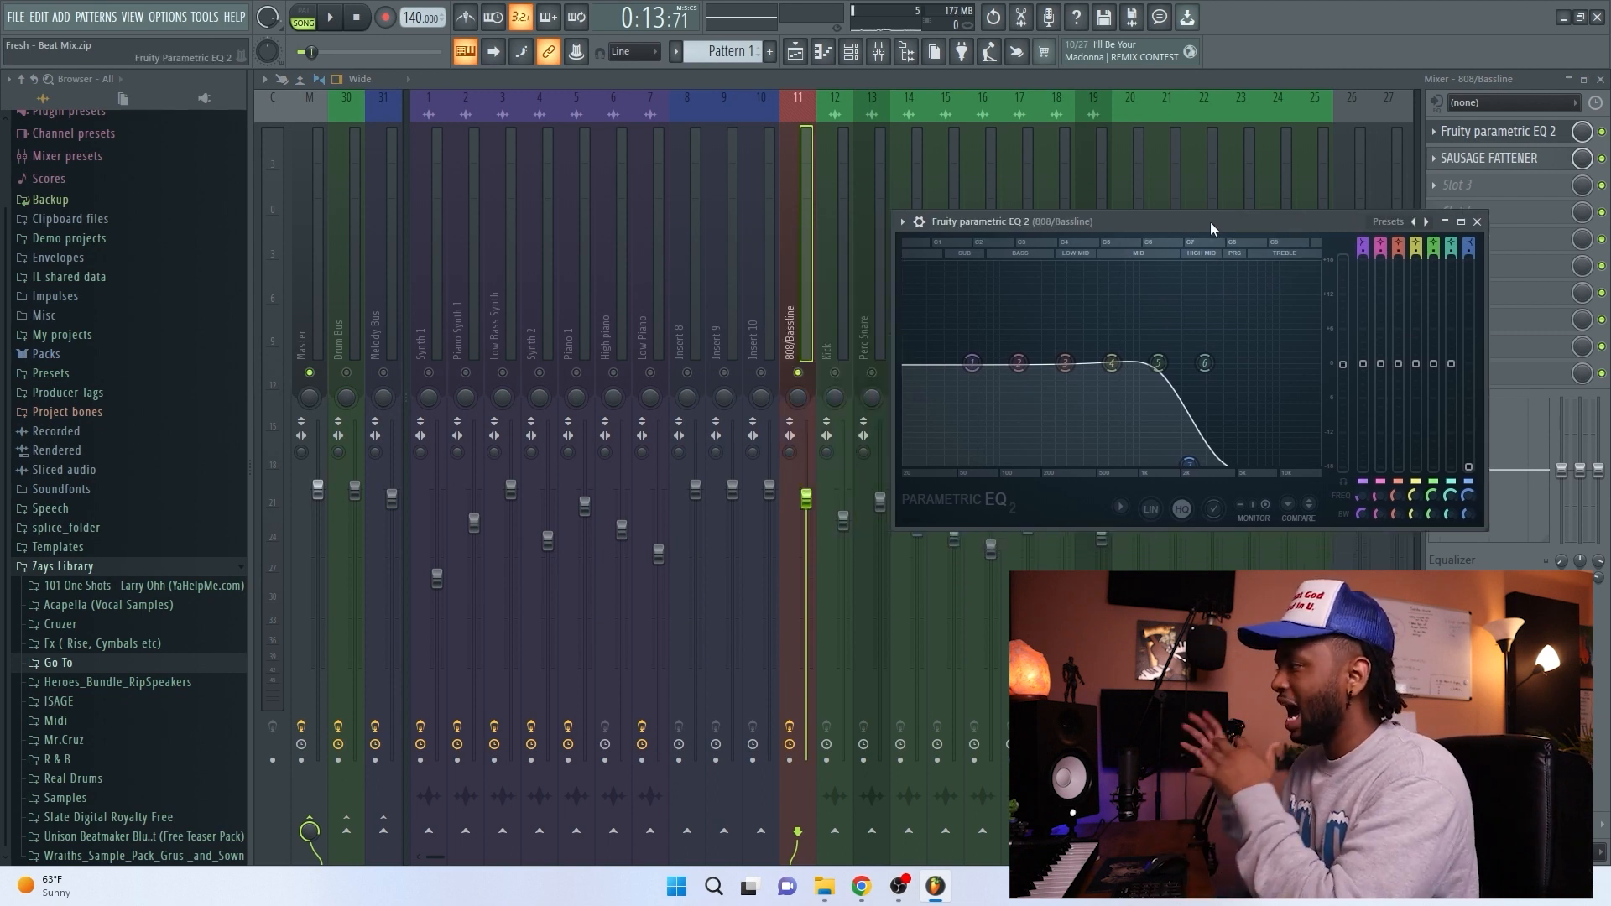
pyautogui.moveTo(1189, 463); pyautogui.dragTo(1226, 463)
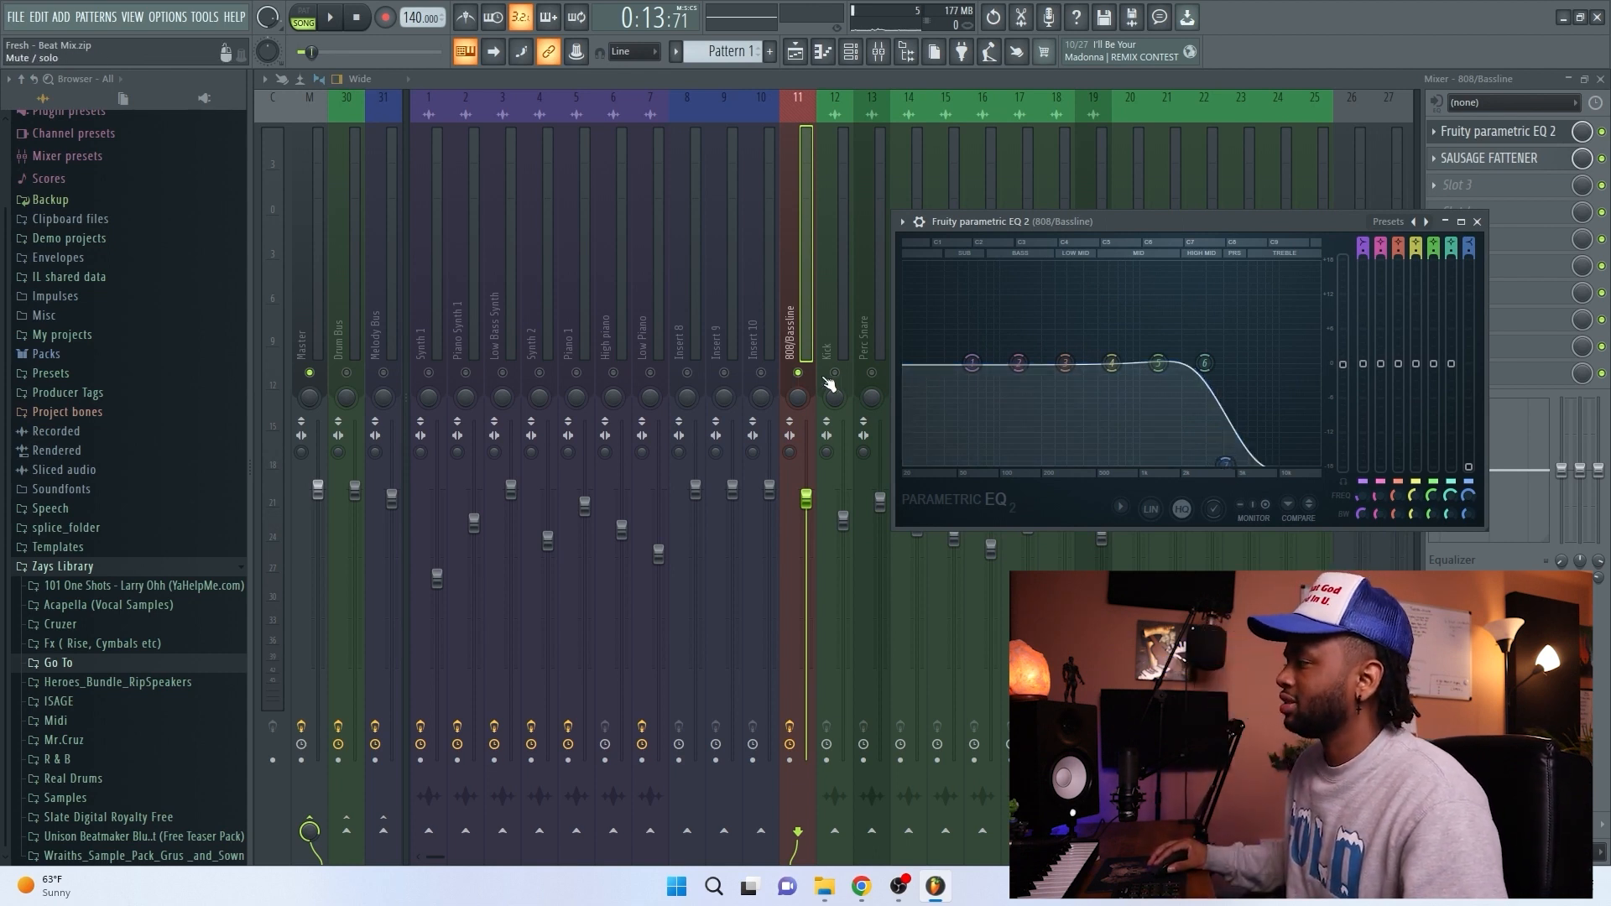
pyautogui.moveTo(1226, 464); pyautogui.dragTo(1321, 471)
pyautogui.press('space')
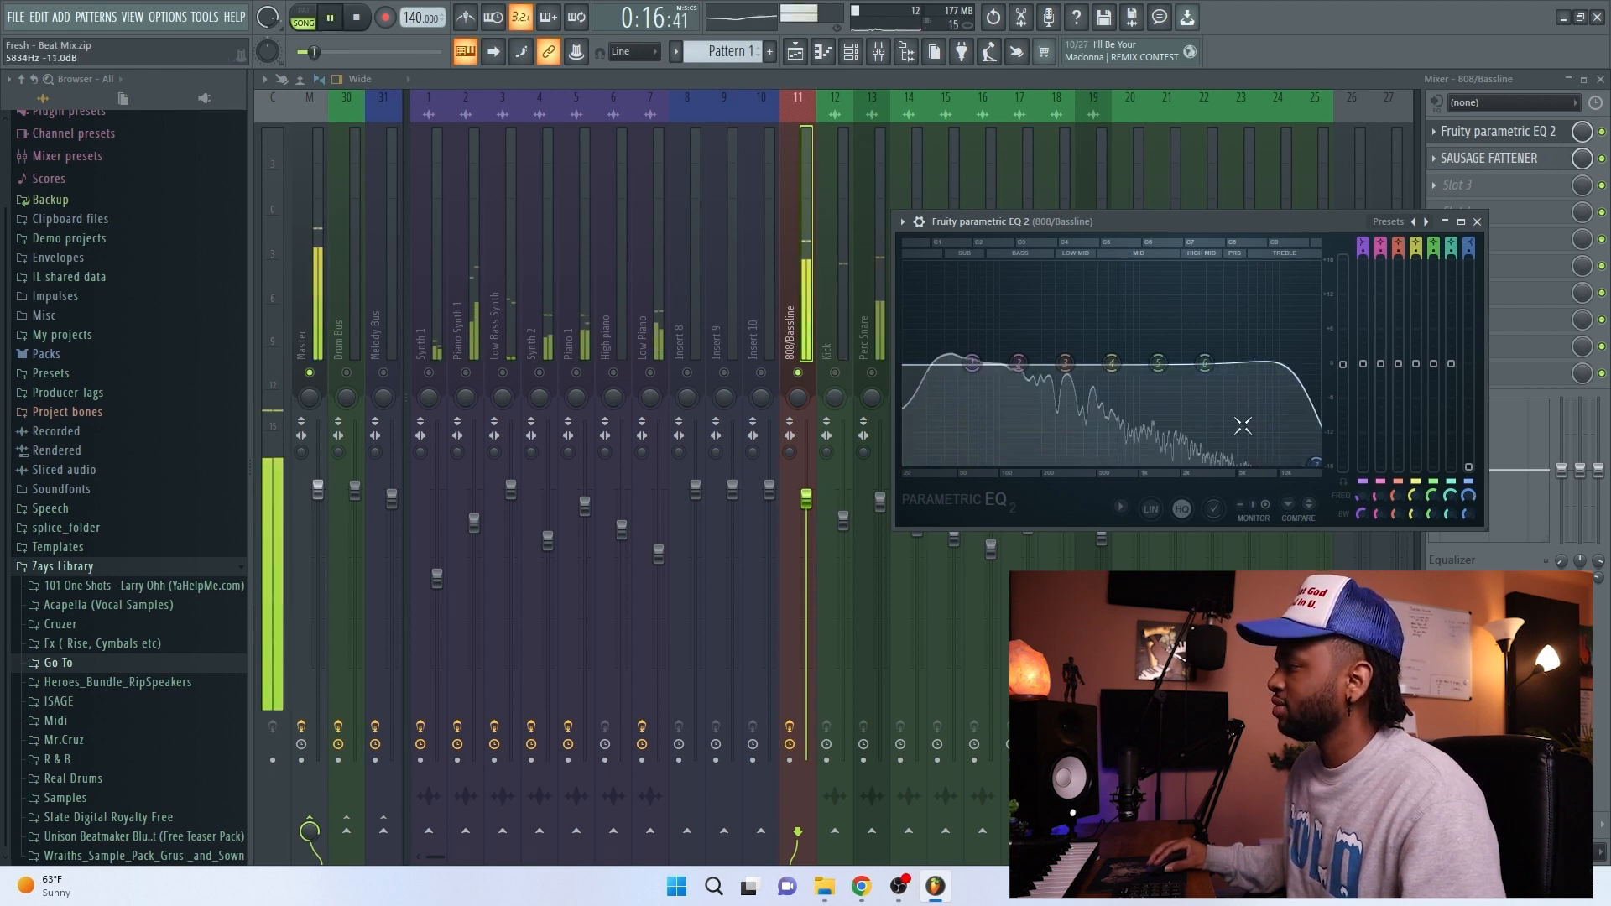
pyautogui.press('space')
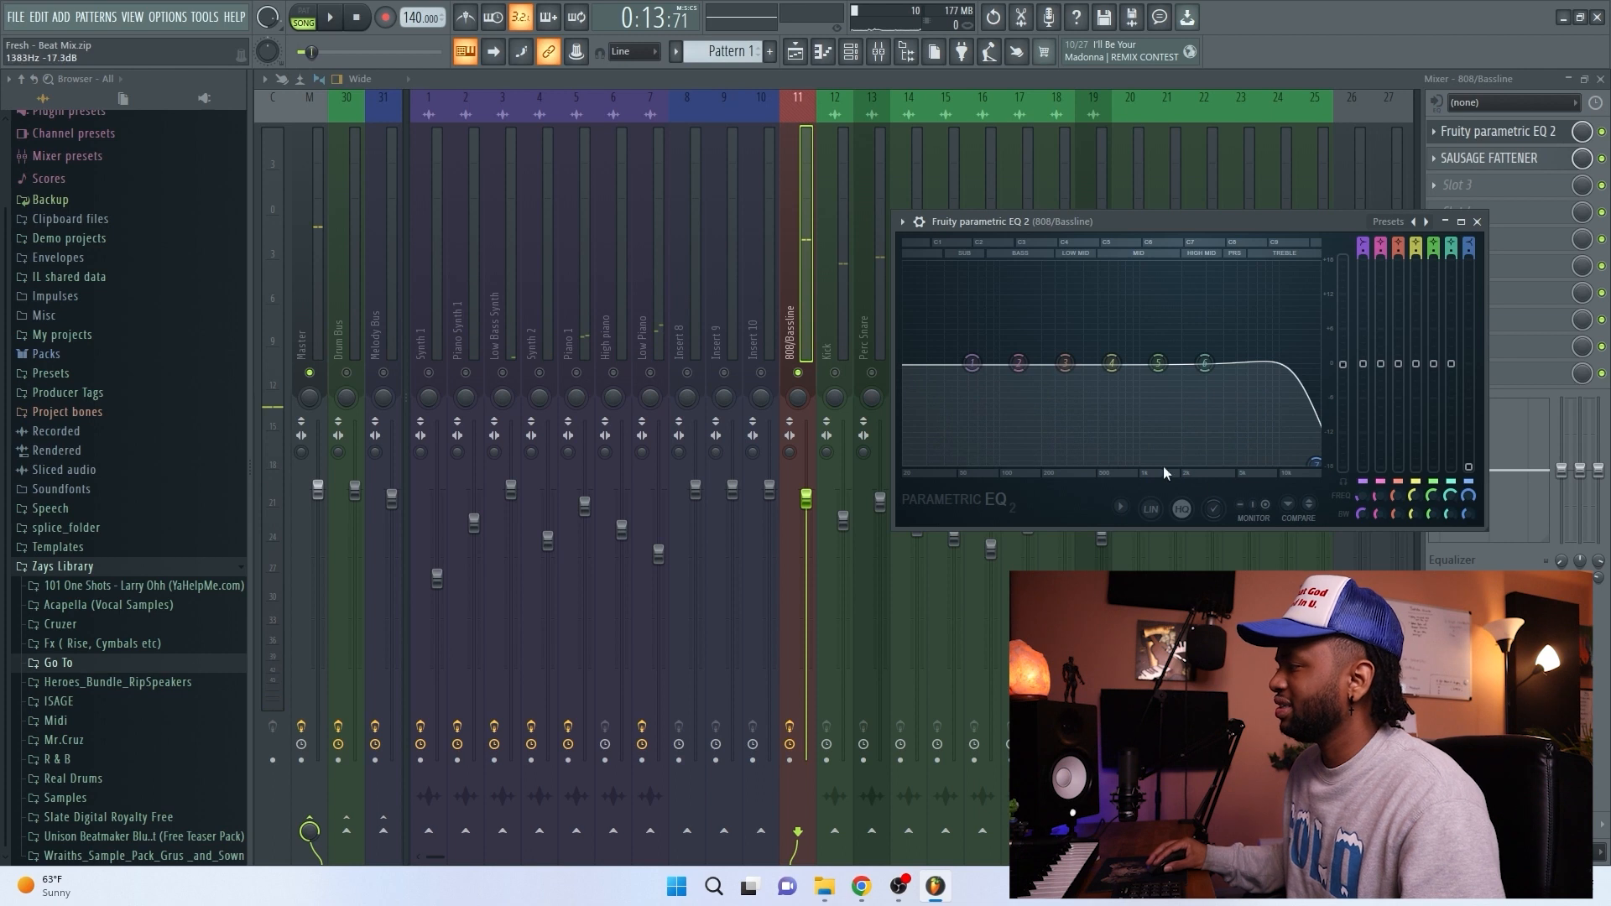
# - Pull the 808/Bassline EQ's high-cut band back down to the high mids while auditioning the beat, then close the EQ
pyautogui.moveTo(1314, 462); pyautogui.dragTo(1183, 462)
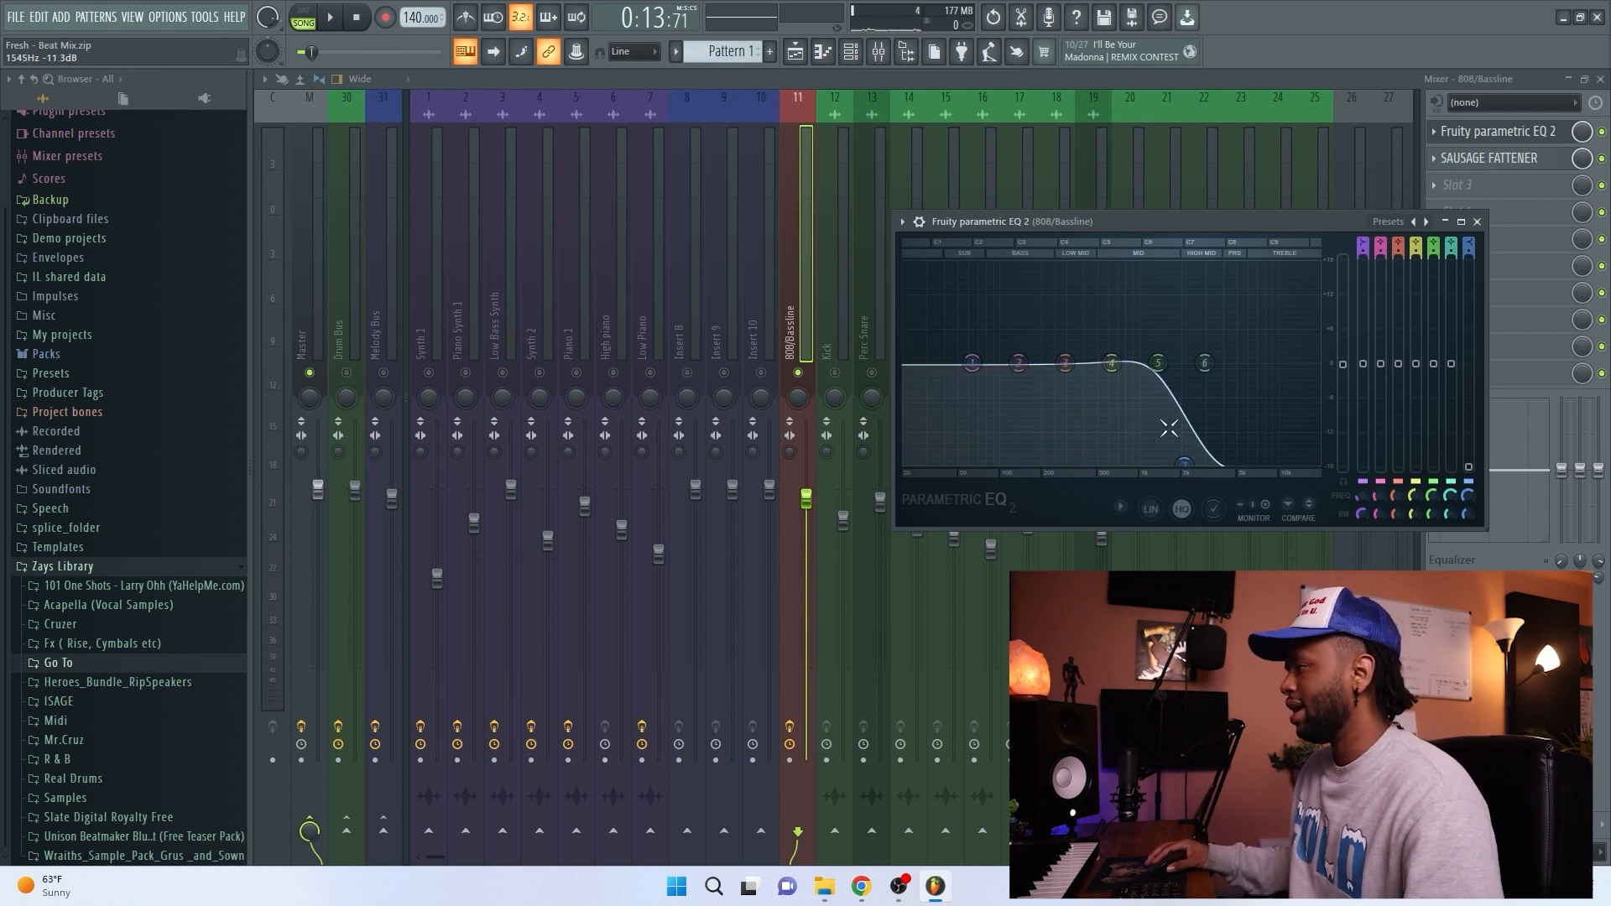
pyautogui.press('space')
pyautogui.moveTo(1183, 463); pyautogui.dragTo(1198, 462)
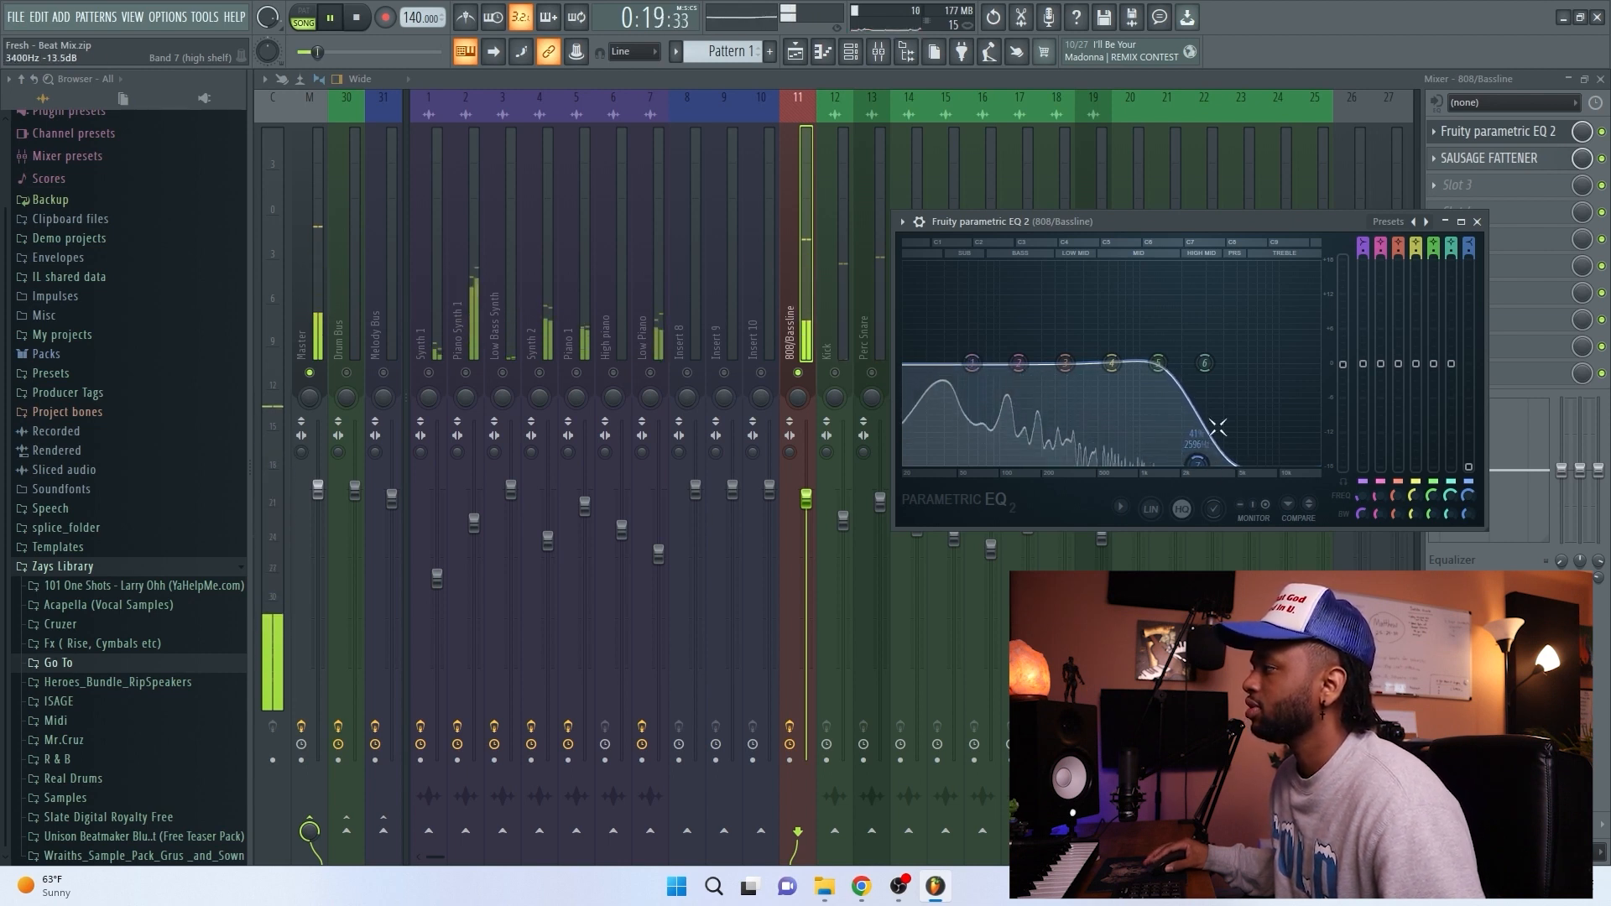
pyautogui.moveTo(1231, 223); pyautogui.dragTo(1199, 229)
pyautogui.moveTo(1172, 471); pyautogui.dragTo(1166, 475)
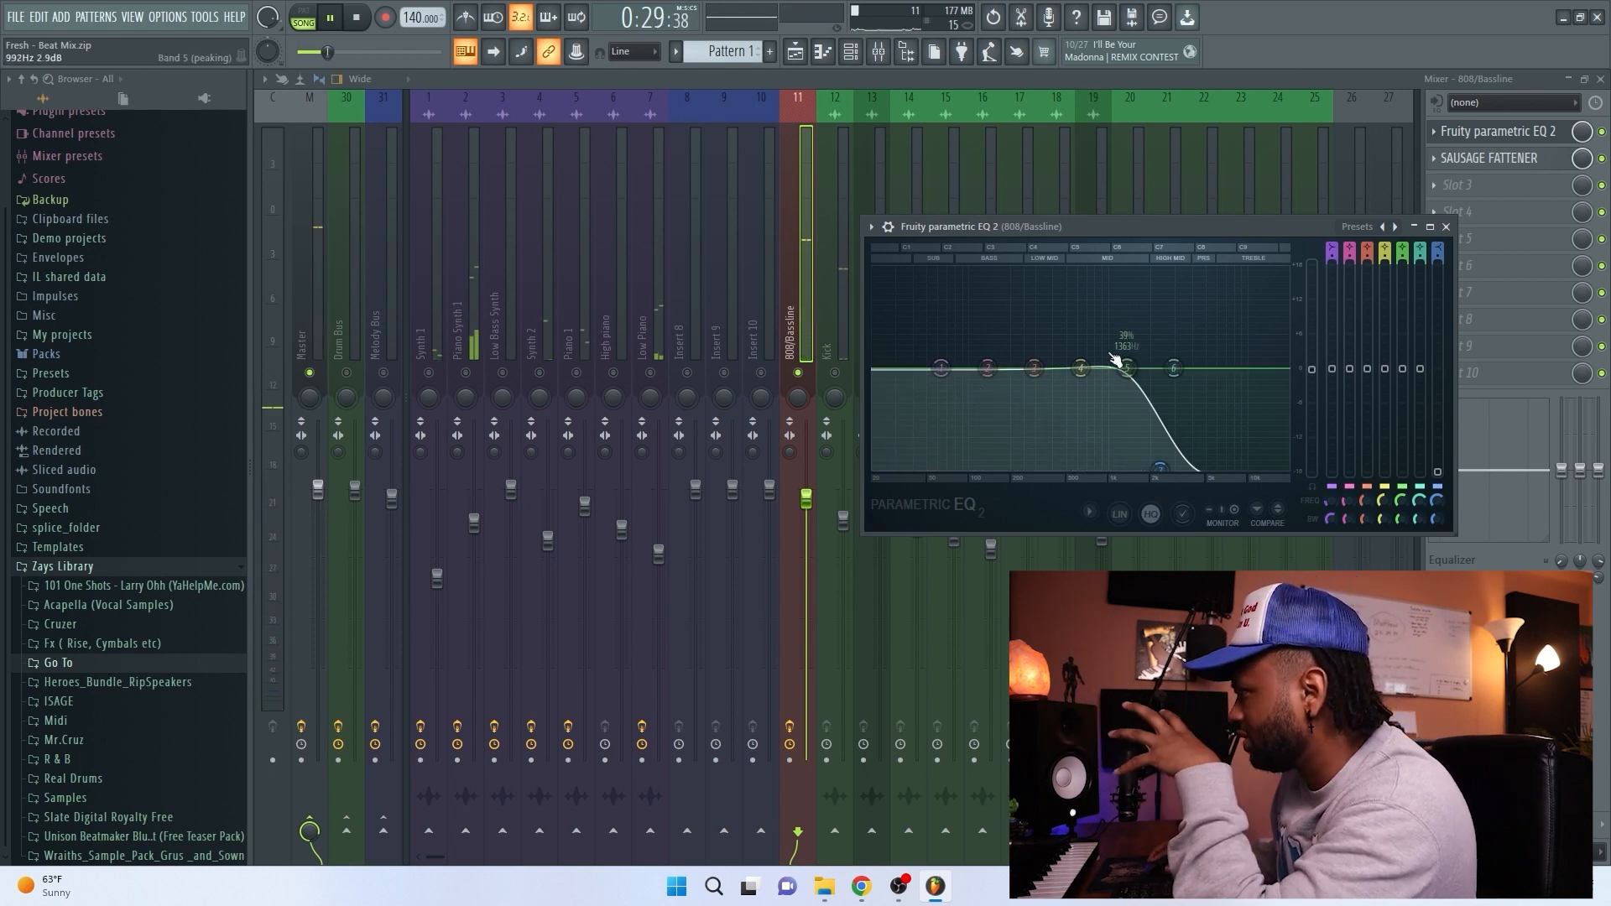
pyautogui.click(1447, 226)
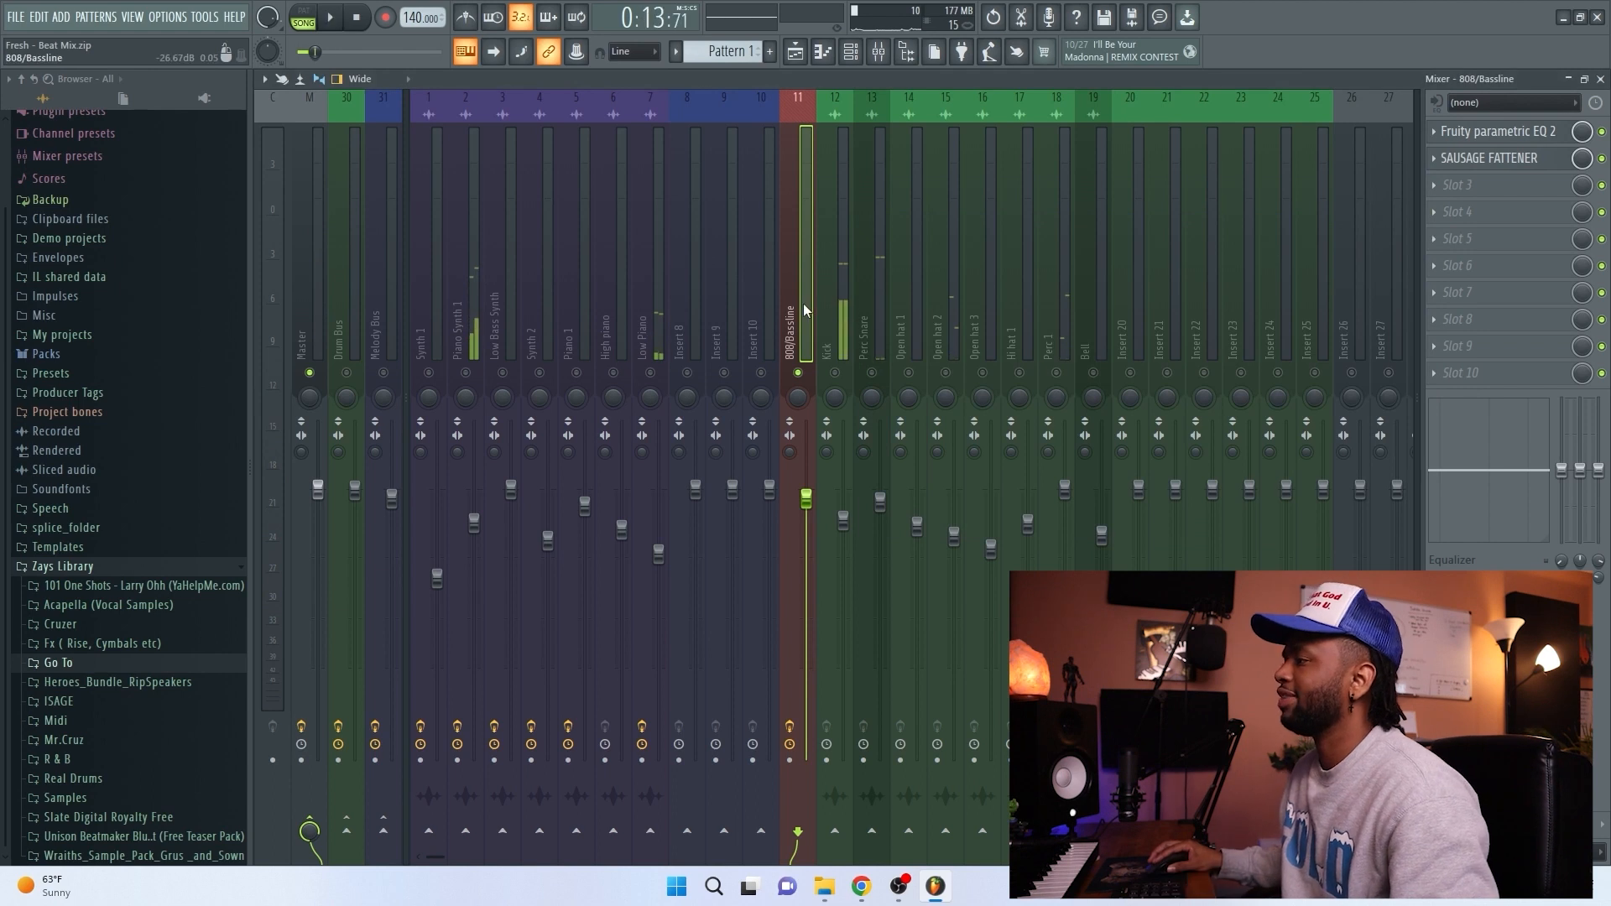
pyautogui.click(1506, 136)
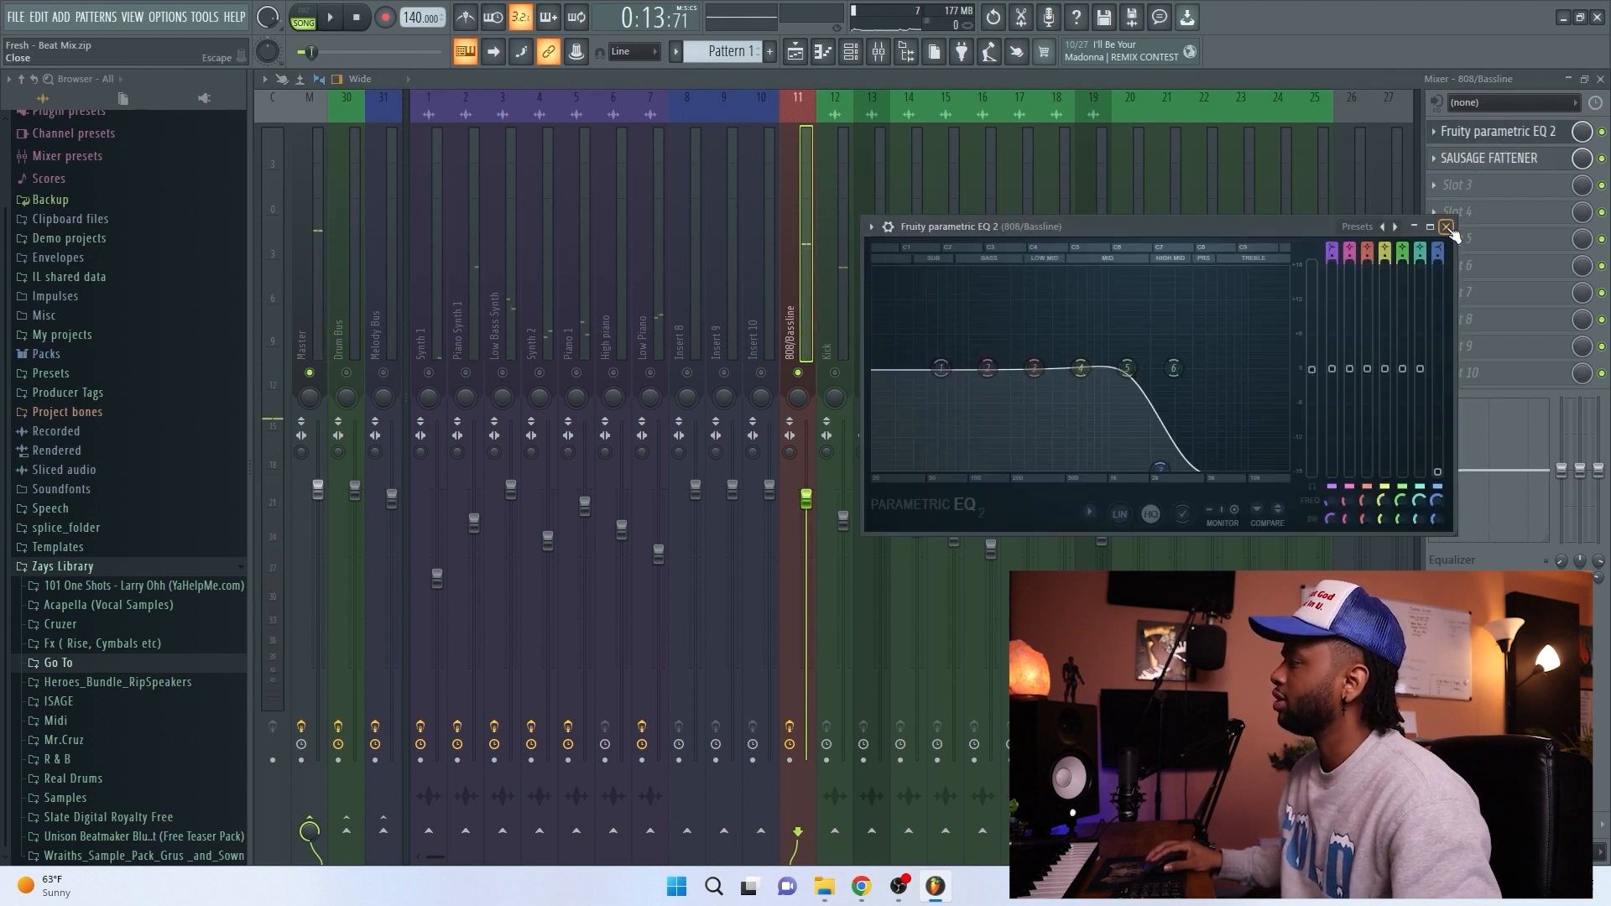
pyautogui.click(1446, 227)
# - Dial in SAUSAGE FATTENER on the 808/Bassline during playback, with Fatness about 13%, Color about 8% and Gain about 0.438
pyautogui.click(1490, 158)
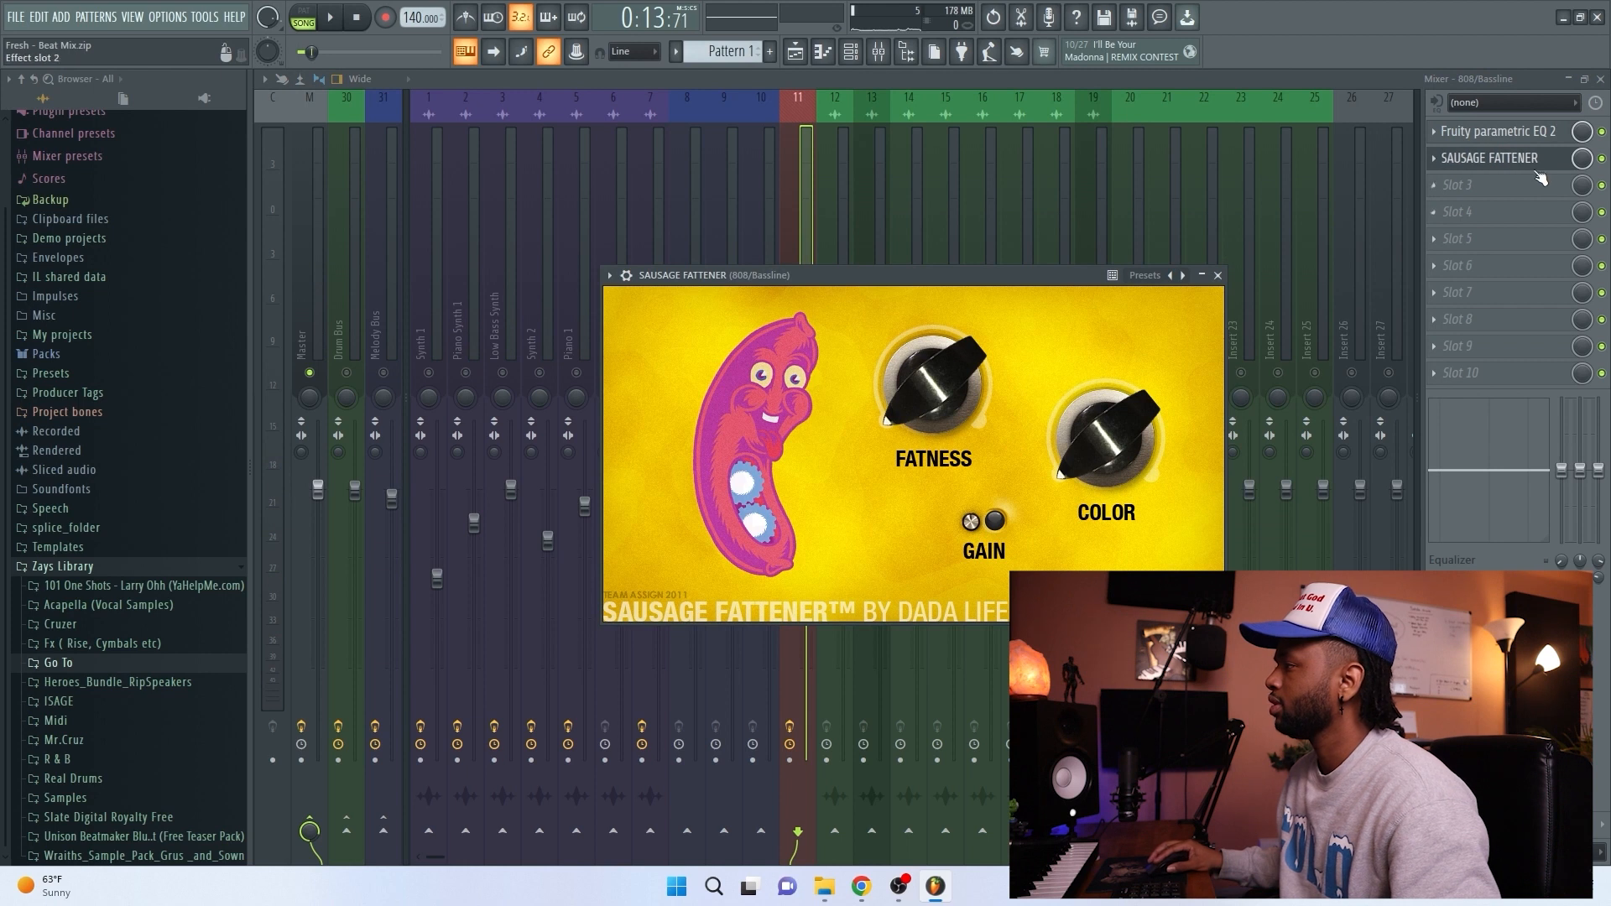
pyautogui.moveTo(956, 277); pyautogui.dragTo(994, 299)
pyautogui.moveTo(950, 418); pyautogui.dragTo(947, 409)
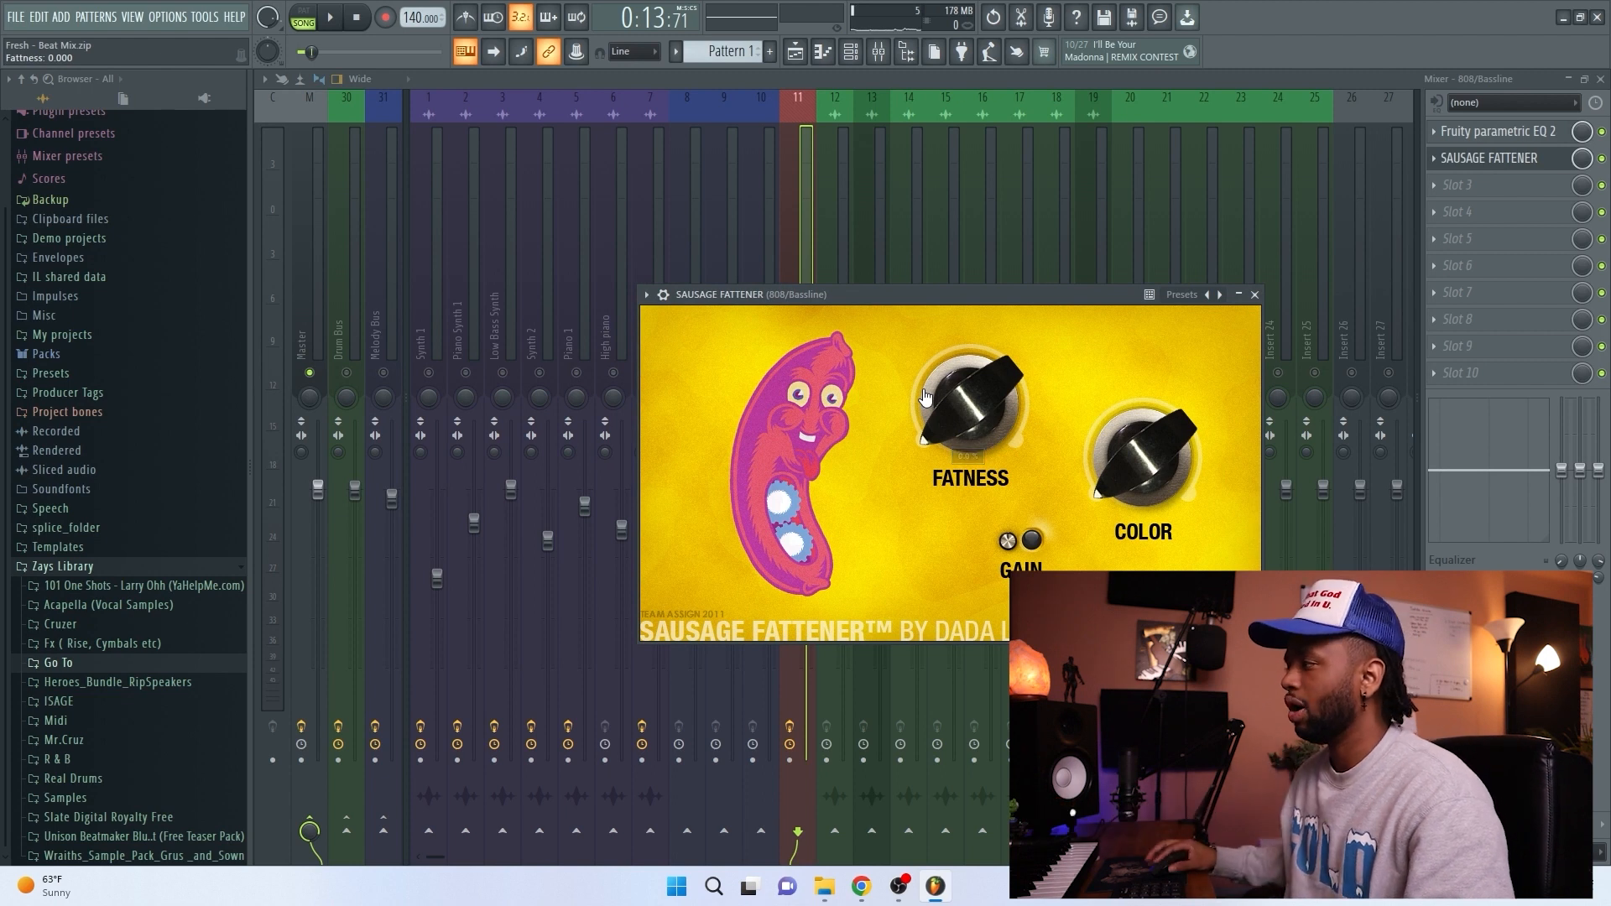
pyautogui.moveTo(928, 405)
pyautogui.mouseDown()
pyautogui.moveTo(929, 359)
pyautogui.moveTo(933, 424)
pyautogui.mouseUp()
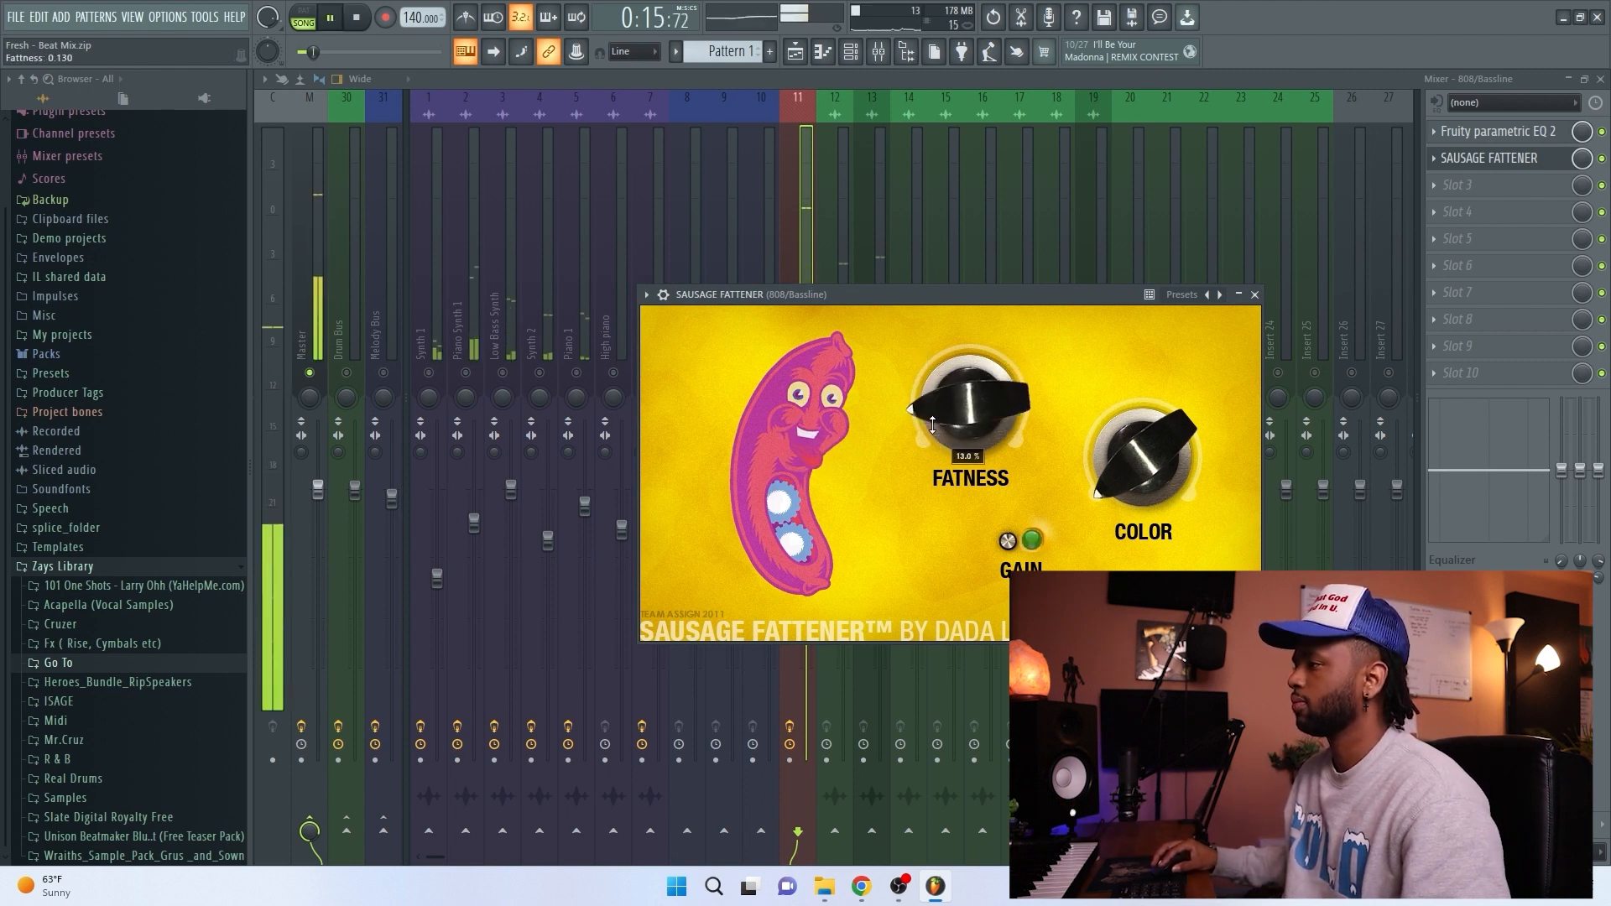
pyautogui.moveTo(1101, 430); pyautogui.dragTo(1102, 447)
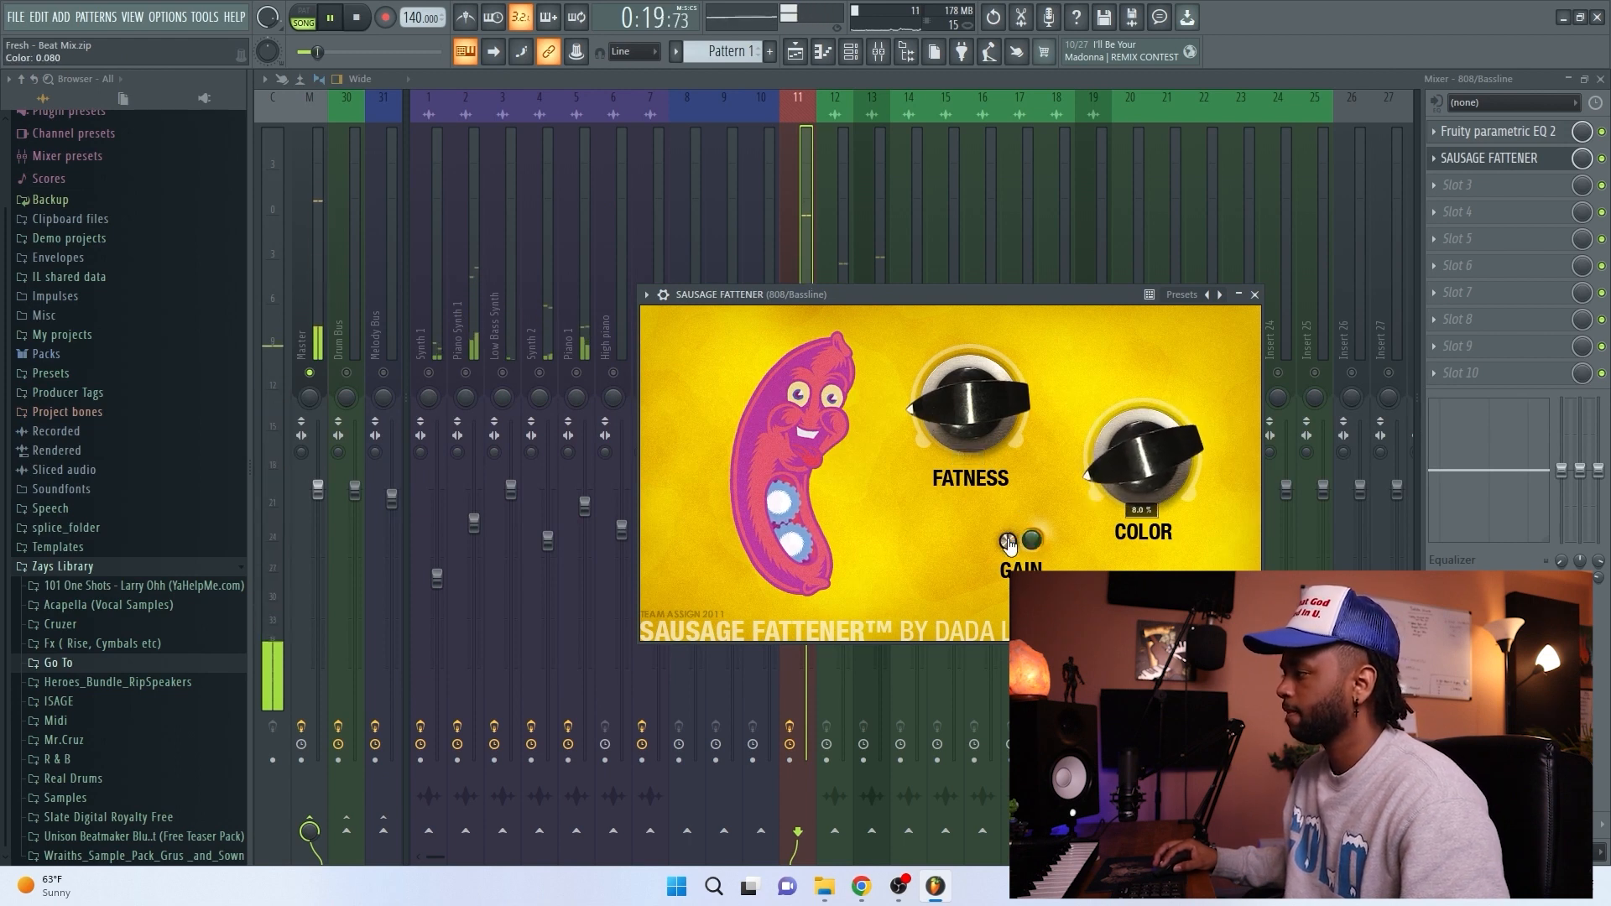
pyautogui.moveTo(1008, 543); pyautogui.dragTo(1006, 569)
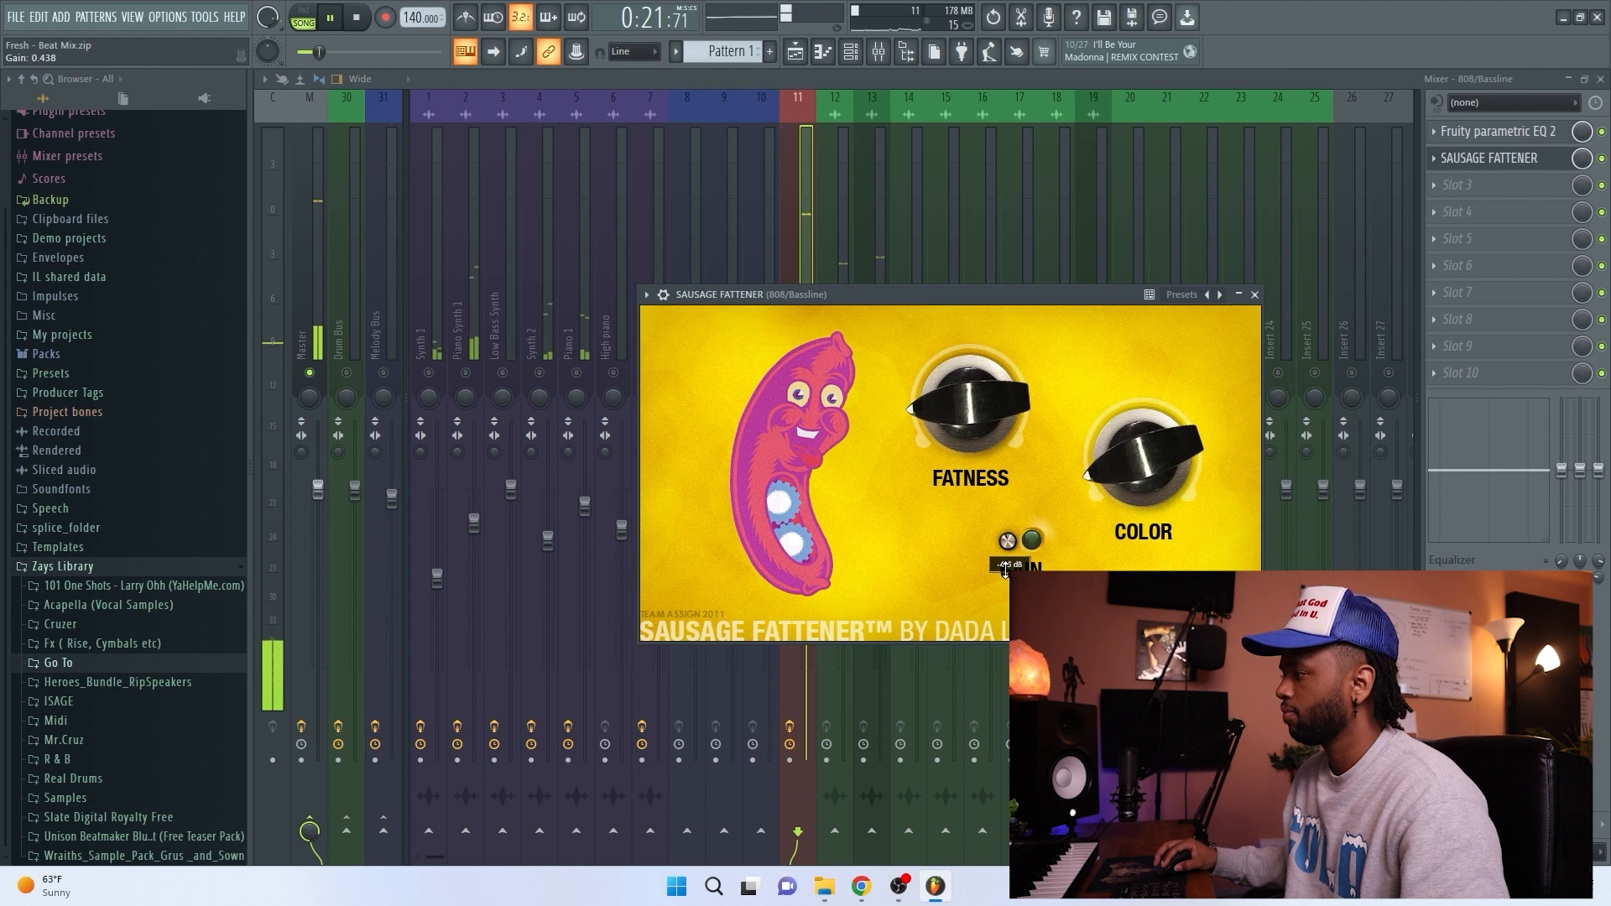
pyautogui.moveTo(945, 414); pyautogui.dragTo(944, 429)
pyautogui.moveTo(1005, 548); pyautogui.dragTo(1005, 556)
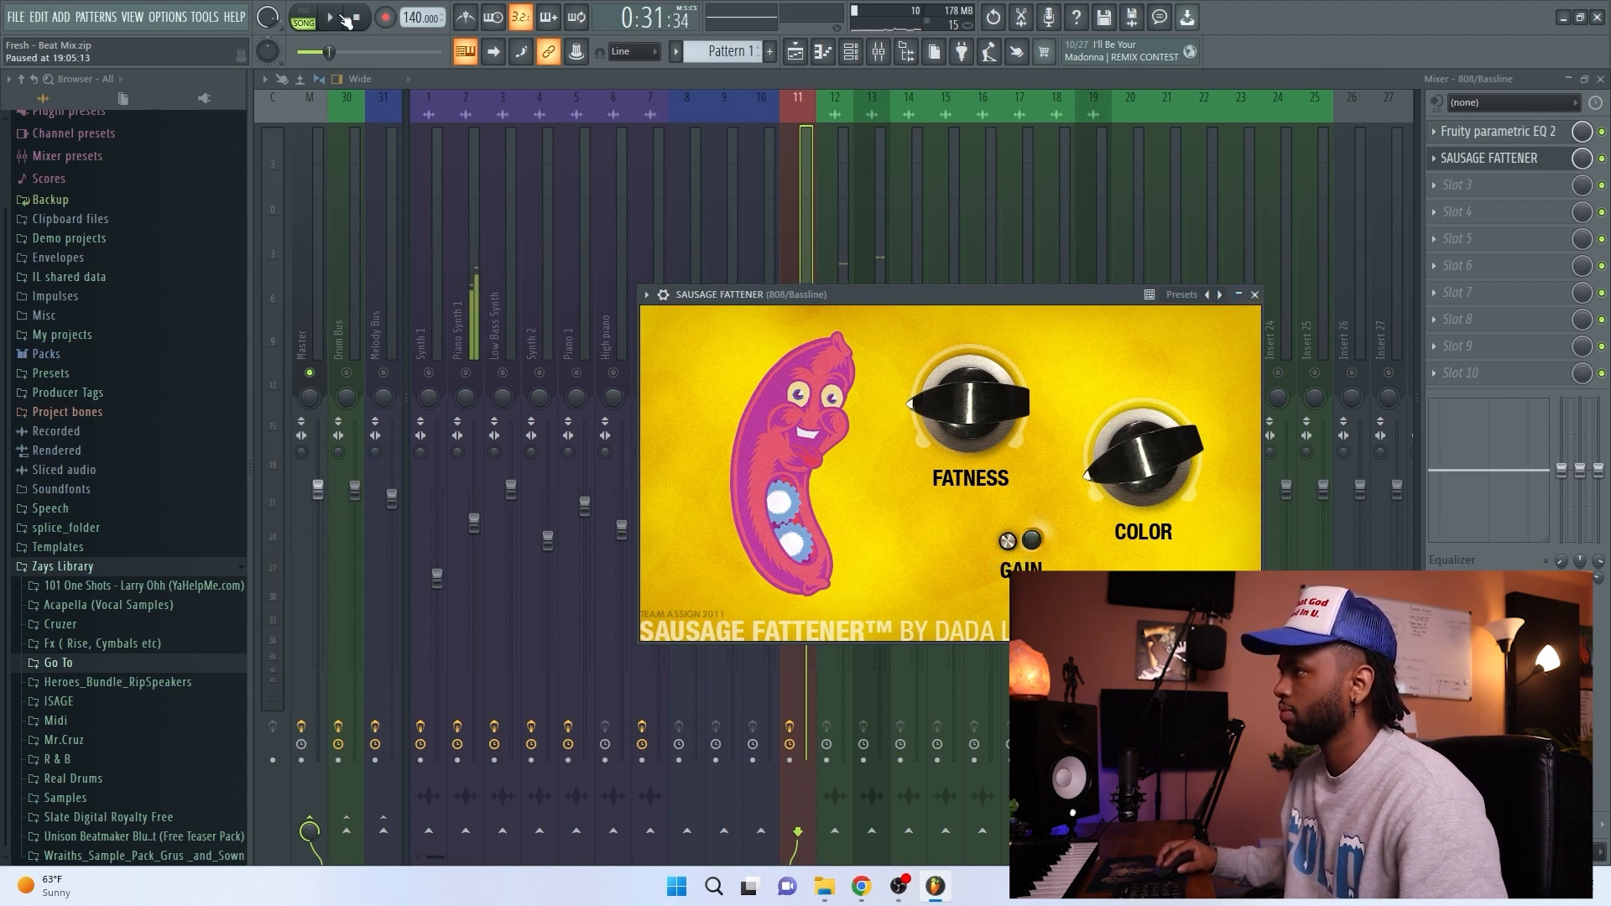
# - Move playback to bar 9 in the playlist, where the 808 comes in, and return to the mixer
pyautogui.click(795, 52)
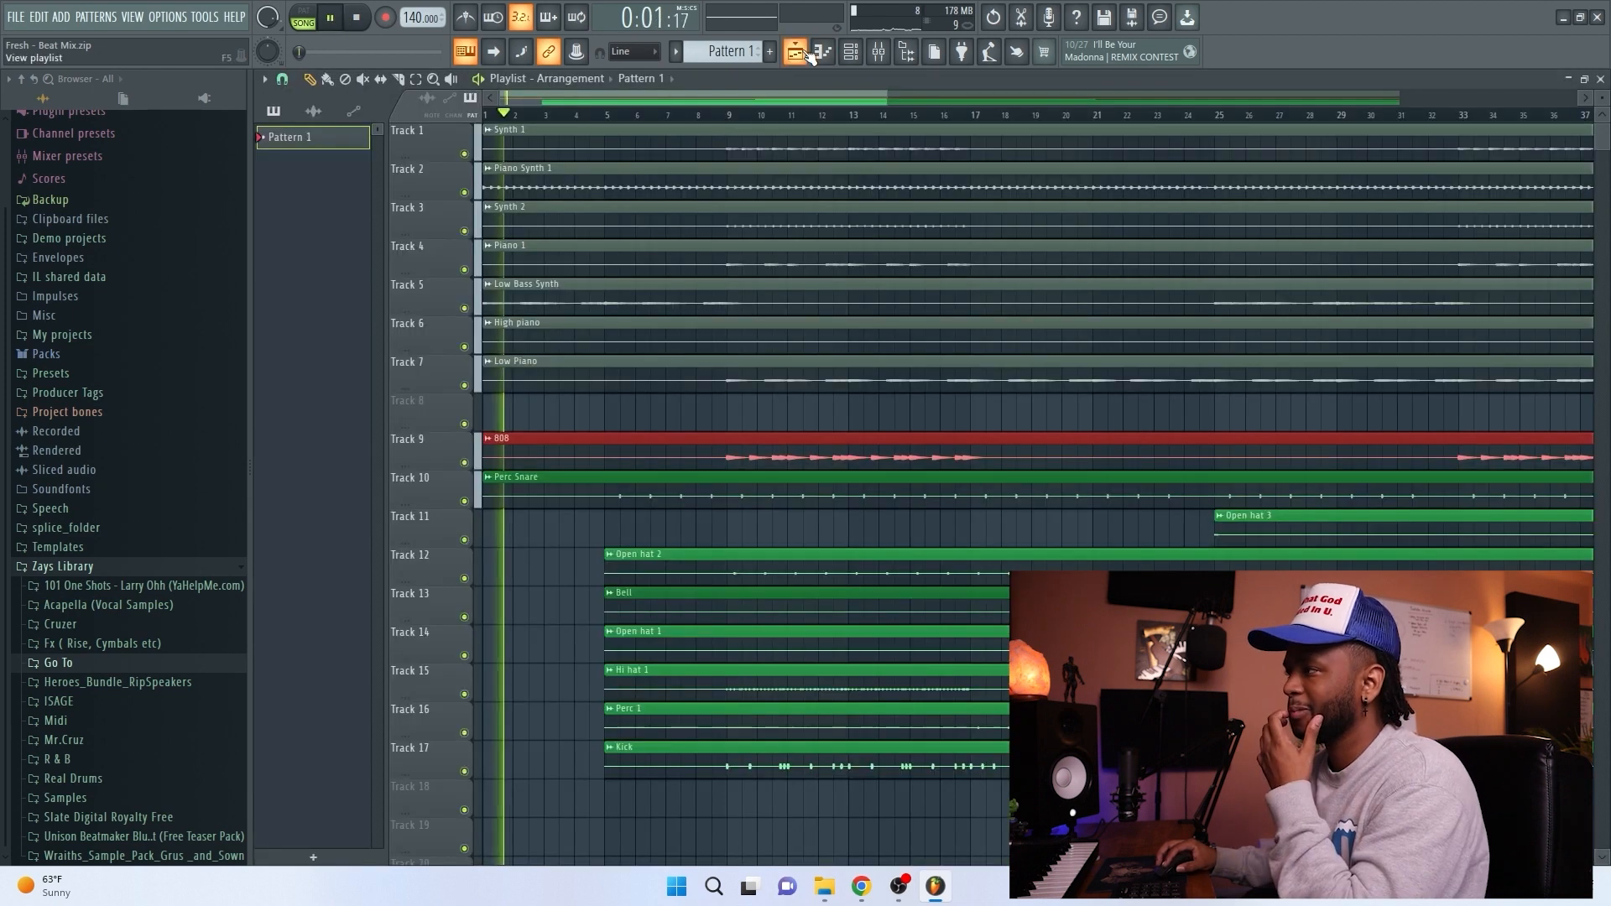
pyautogui.click(732, 116)
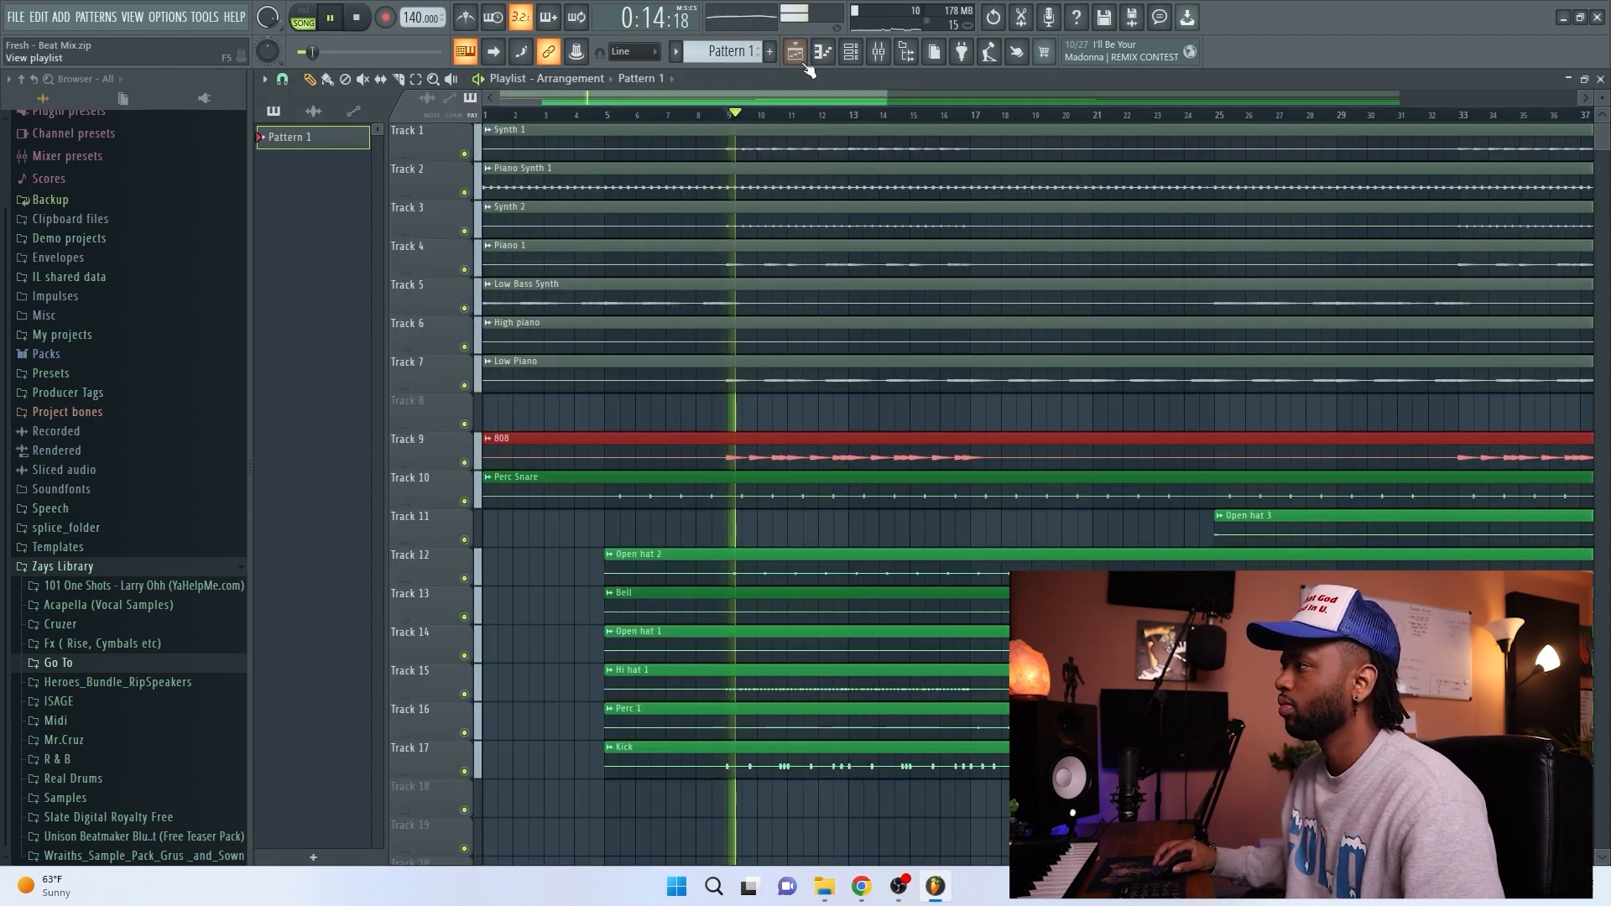
pyautogui.click(861, 54)
pyautogui.click(879, 52)
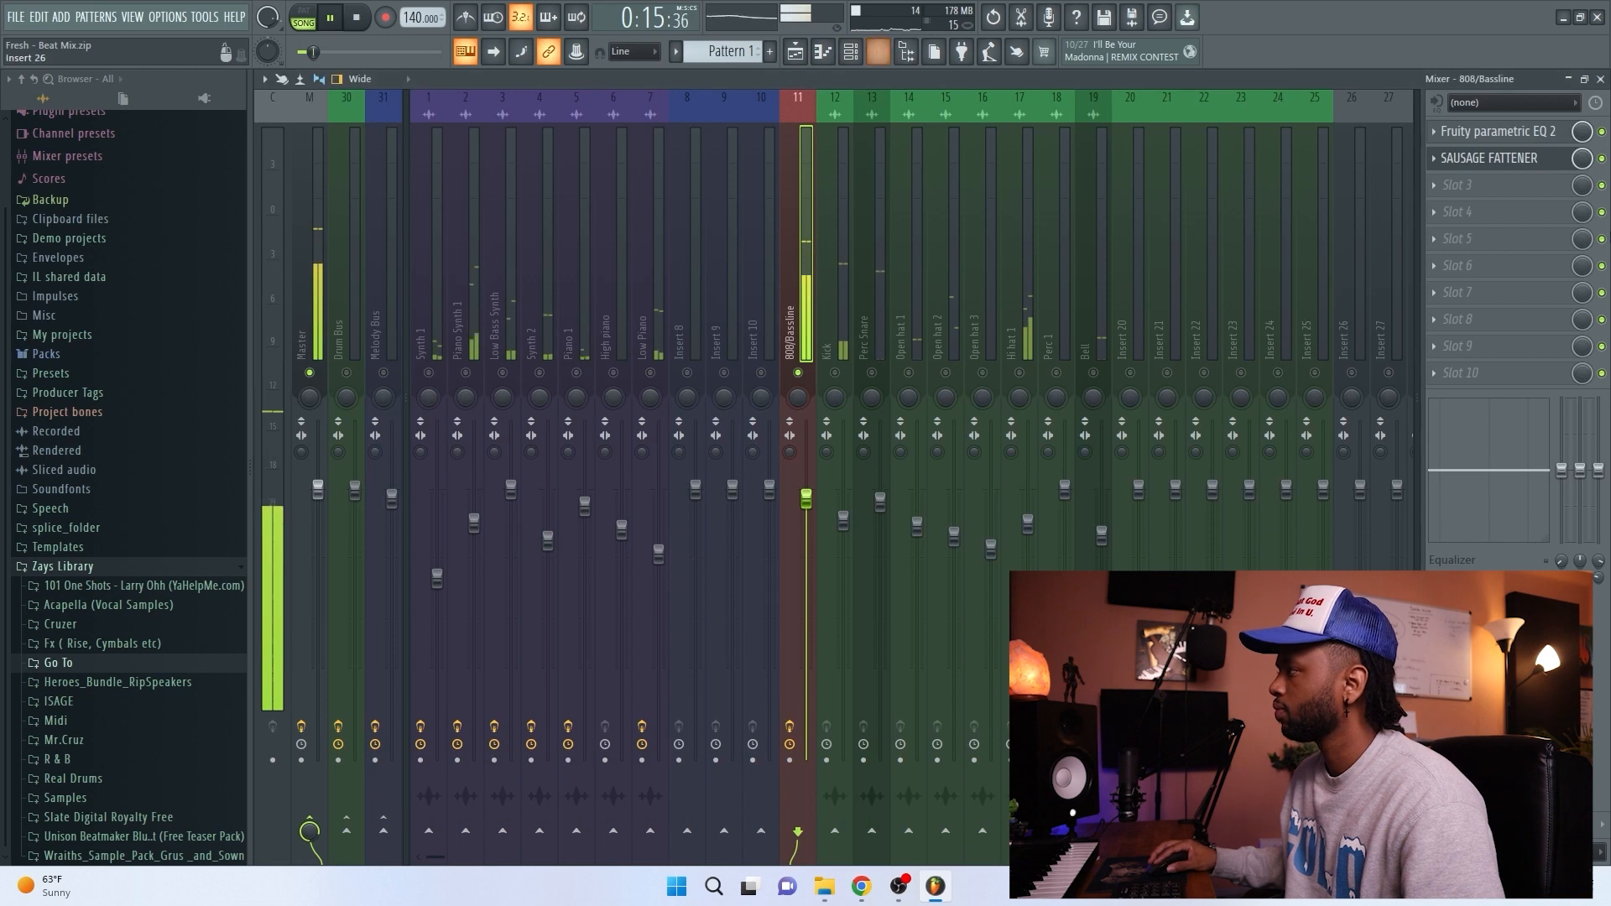
# - Fine-tune SAUSAGE FATTENER's Fatness, raise Color slightly, set Gain to about -5.5 dB, and close the plugin
pyautogui.click(1490, 158)
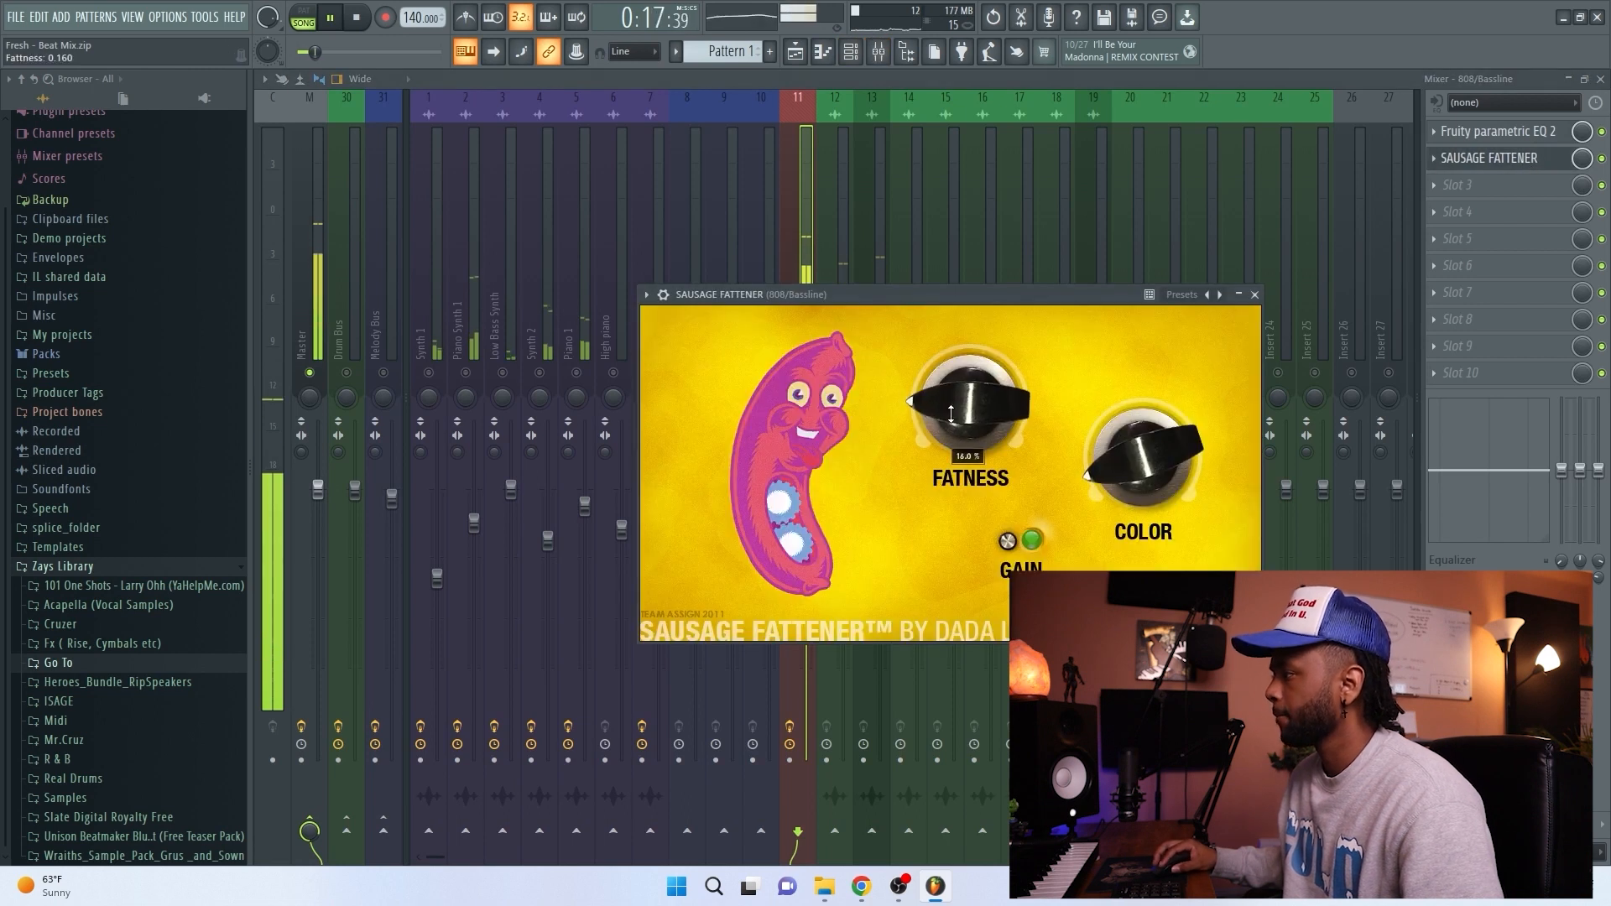
pyautogui.moveTo(1119, 449); pyautogui.dragTo(1118, 464)
pyautogui.moveTo(969, 403); pyautogui.dragTo(971, 420)
pyautogui.moveTo(1008, 541); pyautogui.dragTo(1009, 549)
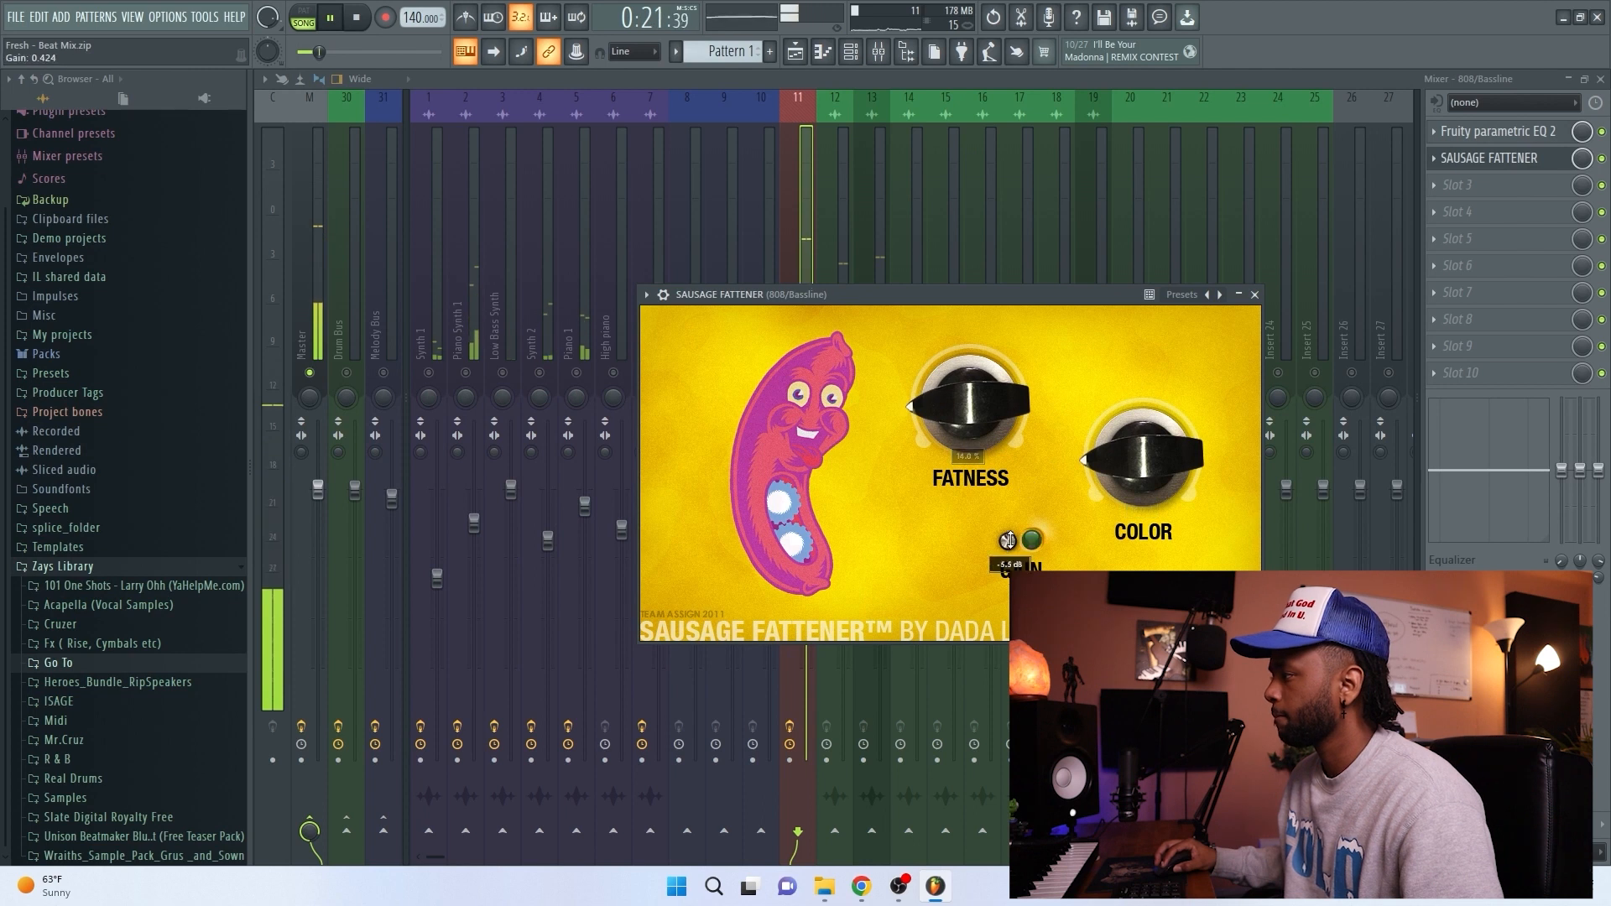
pyautogui.click(1255, 295)
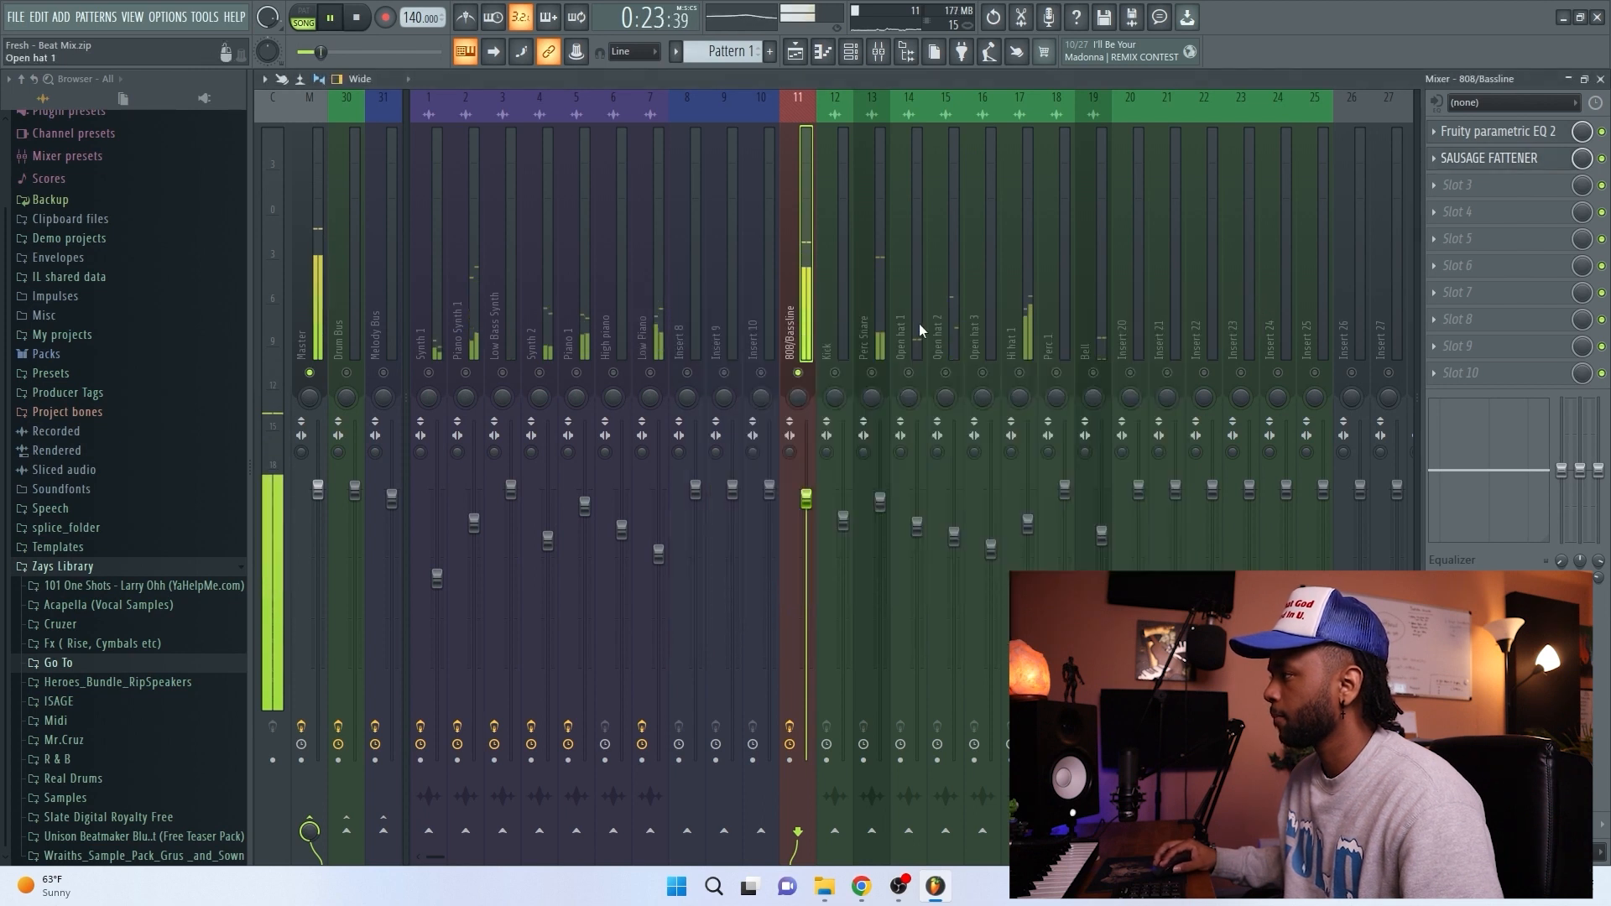
# - Raise the 808/Bassline channel's volume fader slightly to just below 0 dB and stop playback
pyautogui.rightClick(807, 499)
pyautogui.click(820, 510)
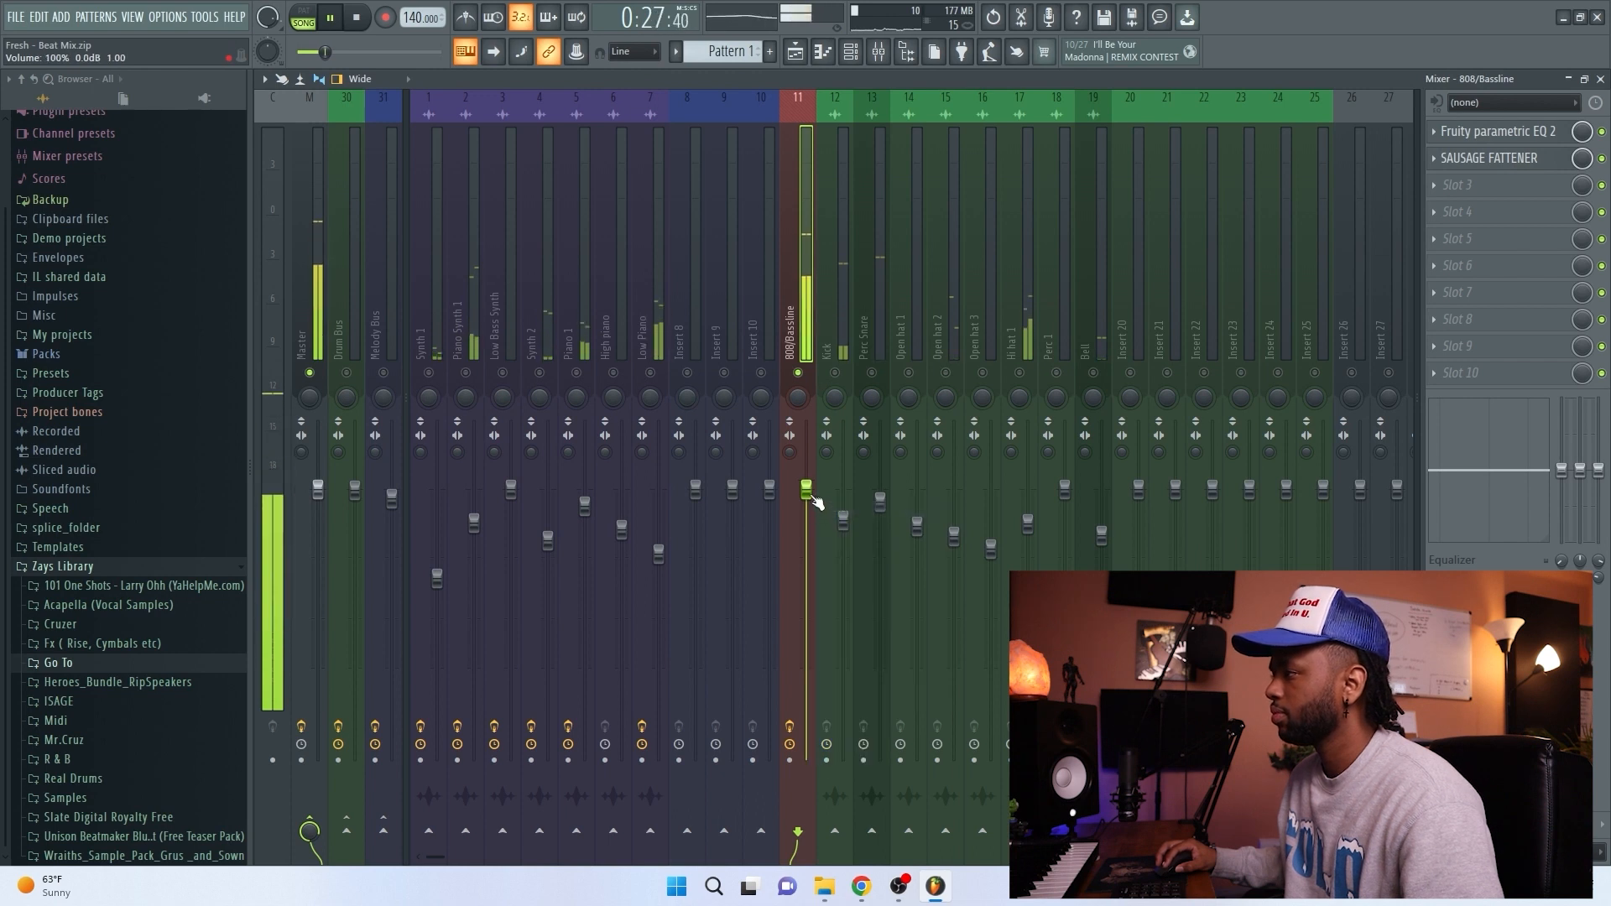
pyautogui.press('space')
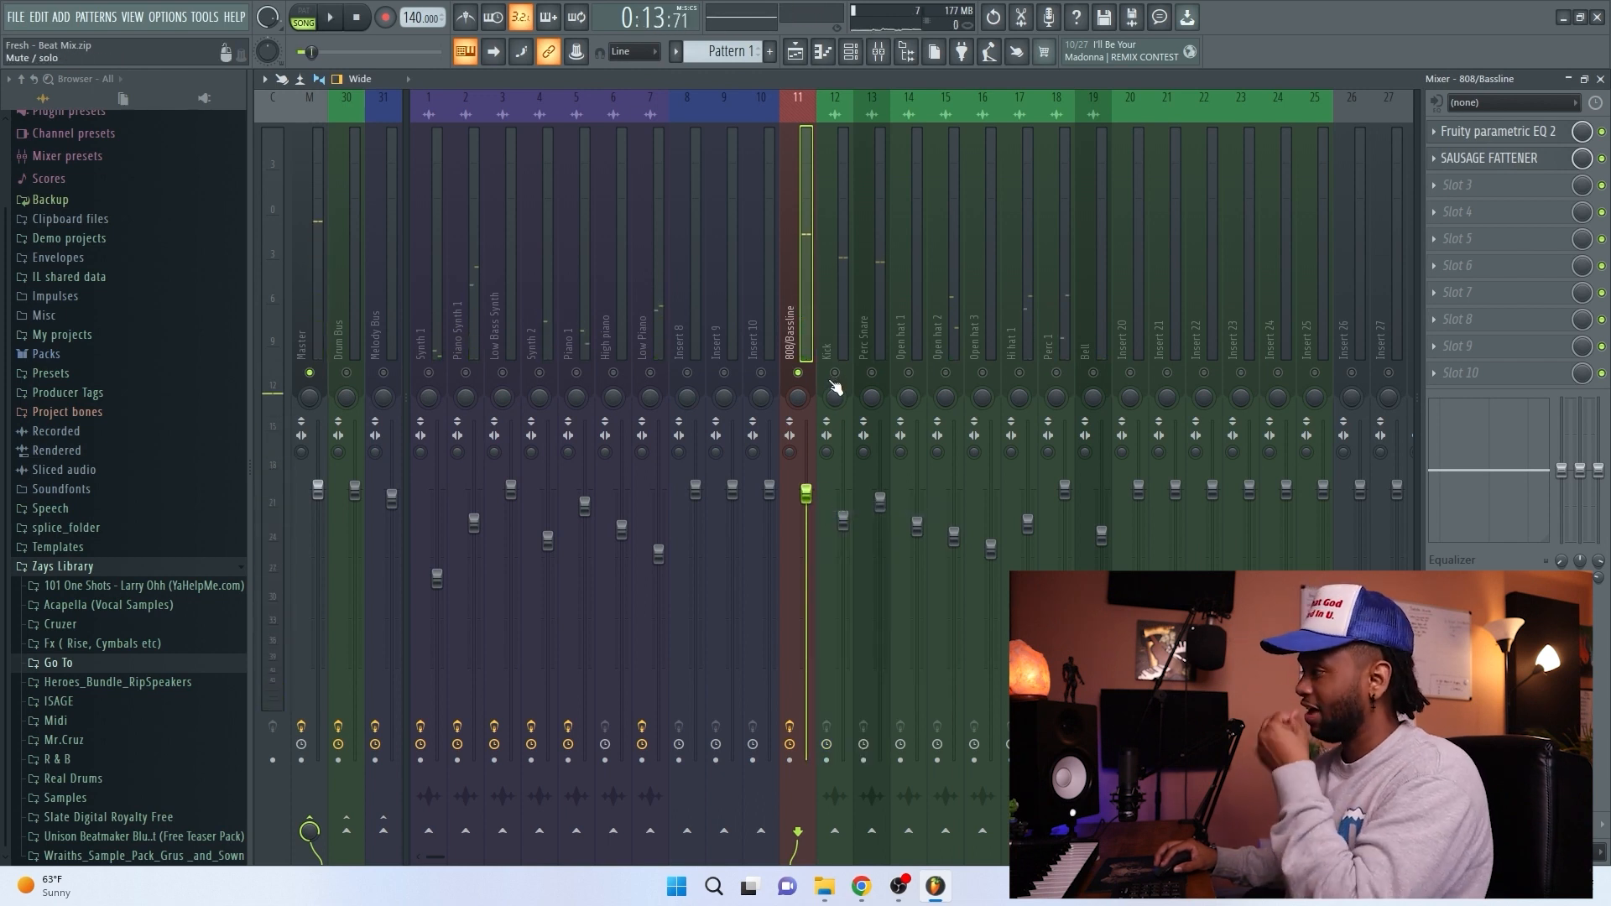
# - Lower the high cut in the 808/Bassline's Fruity parametric EQ 2 to about 2 kHz during playback, and close the EQ
pyautogui.click(1553, 134)
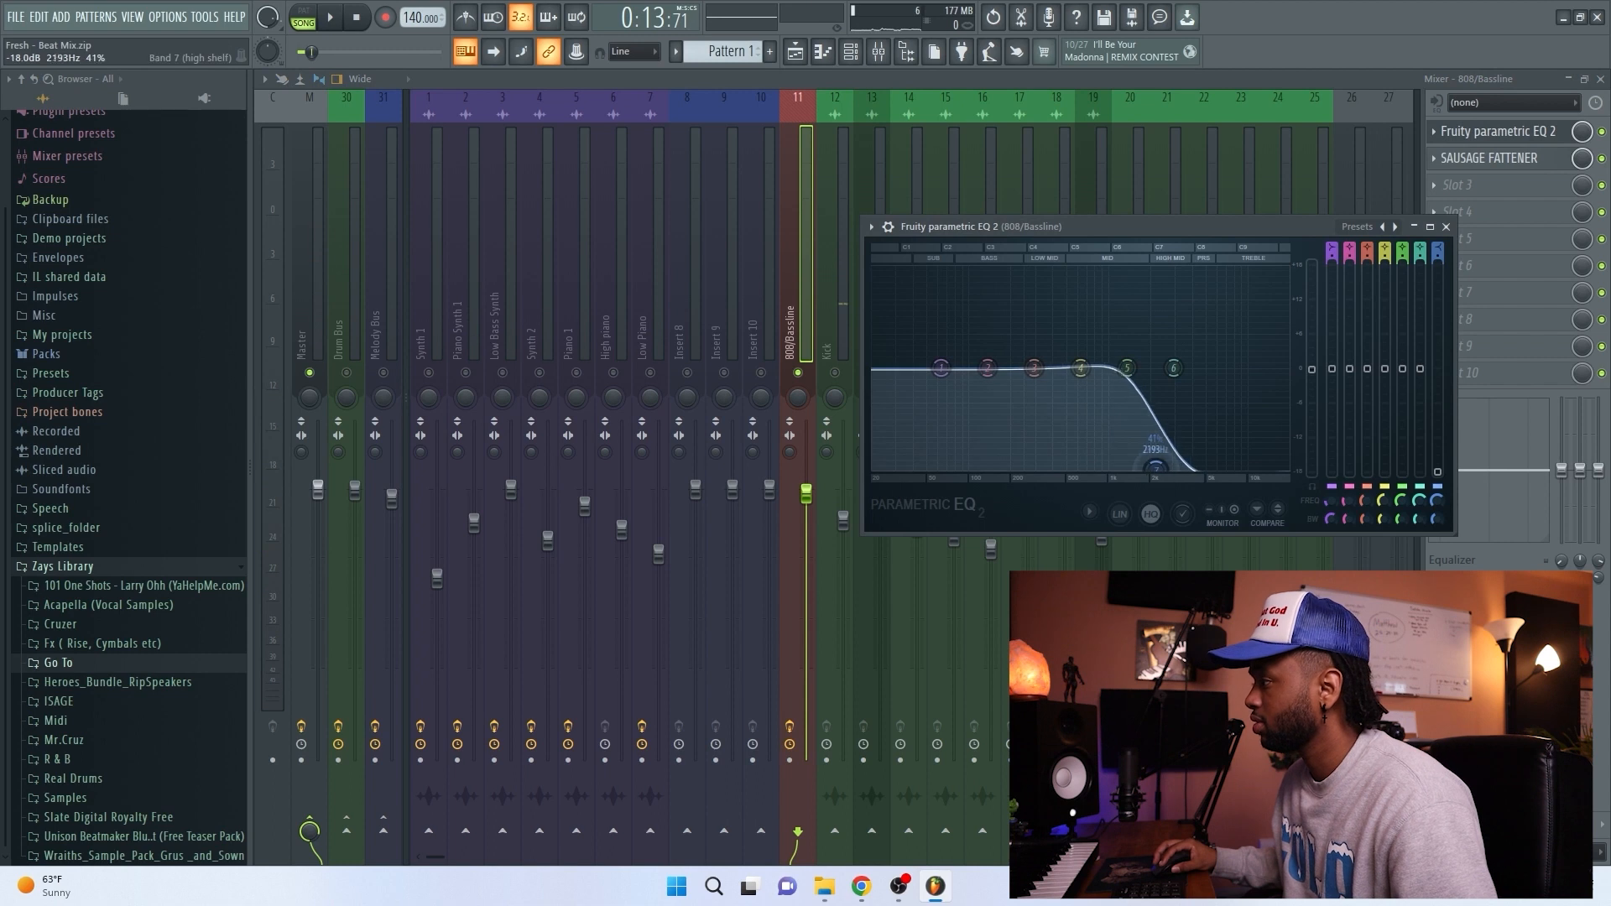
pyautogui.press('space')
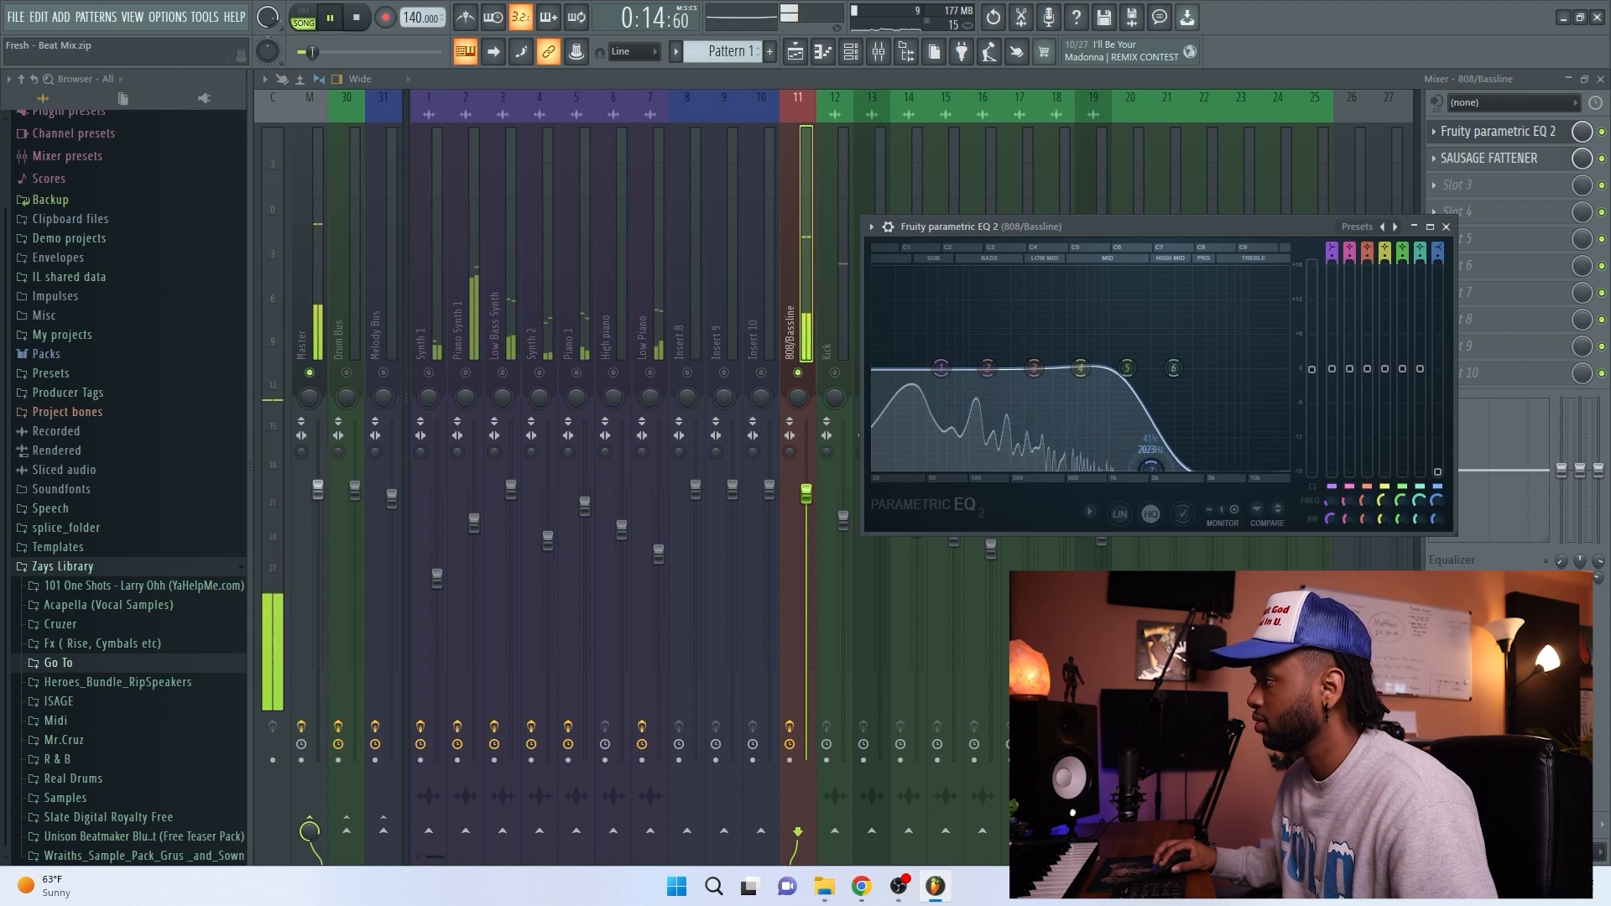
pyautogui.click(1447, 227)
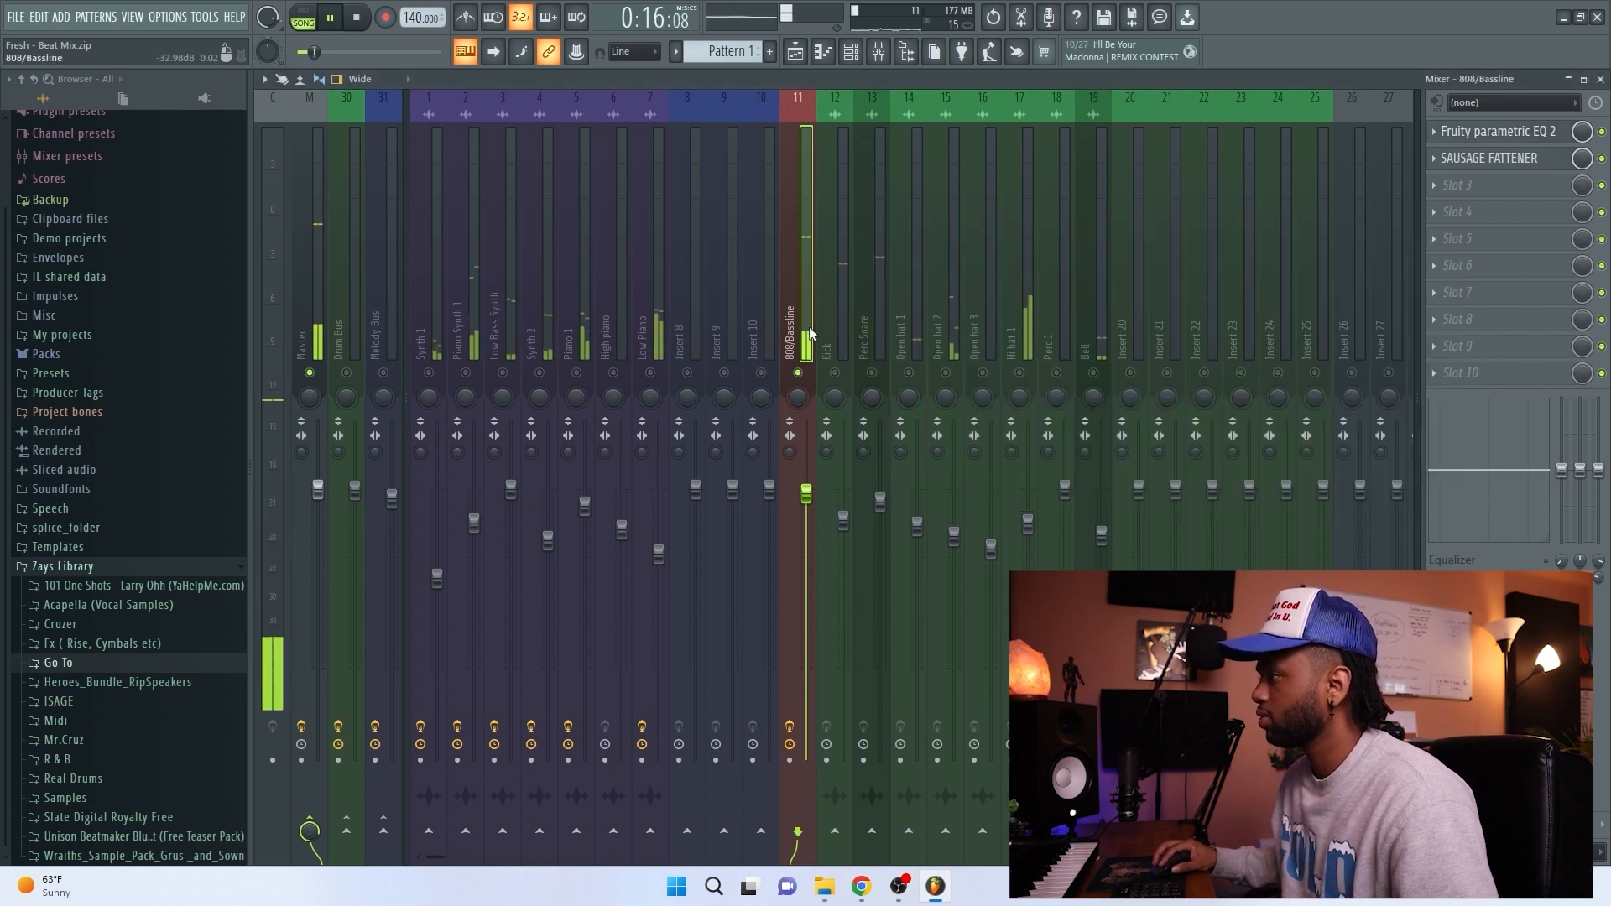
# - Unsolo the 808/Bassline channel and restart playback to hear it with the full beat
pyautogui.rightClick(799, 376)
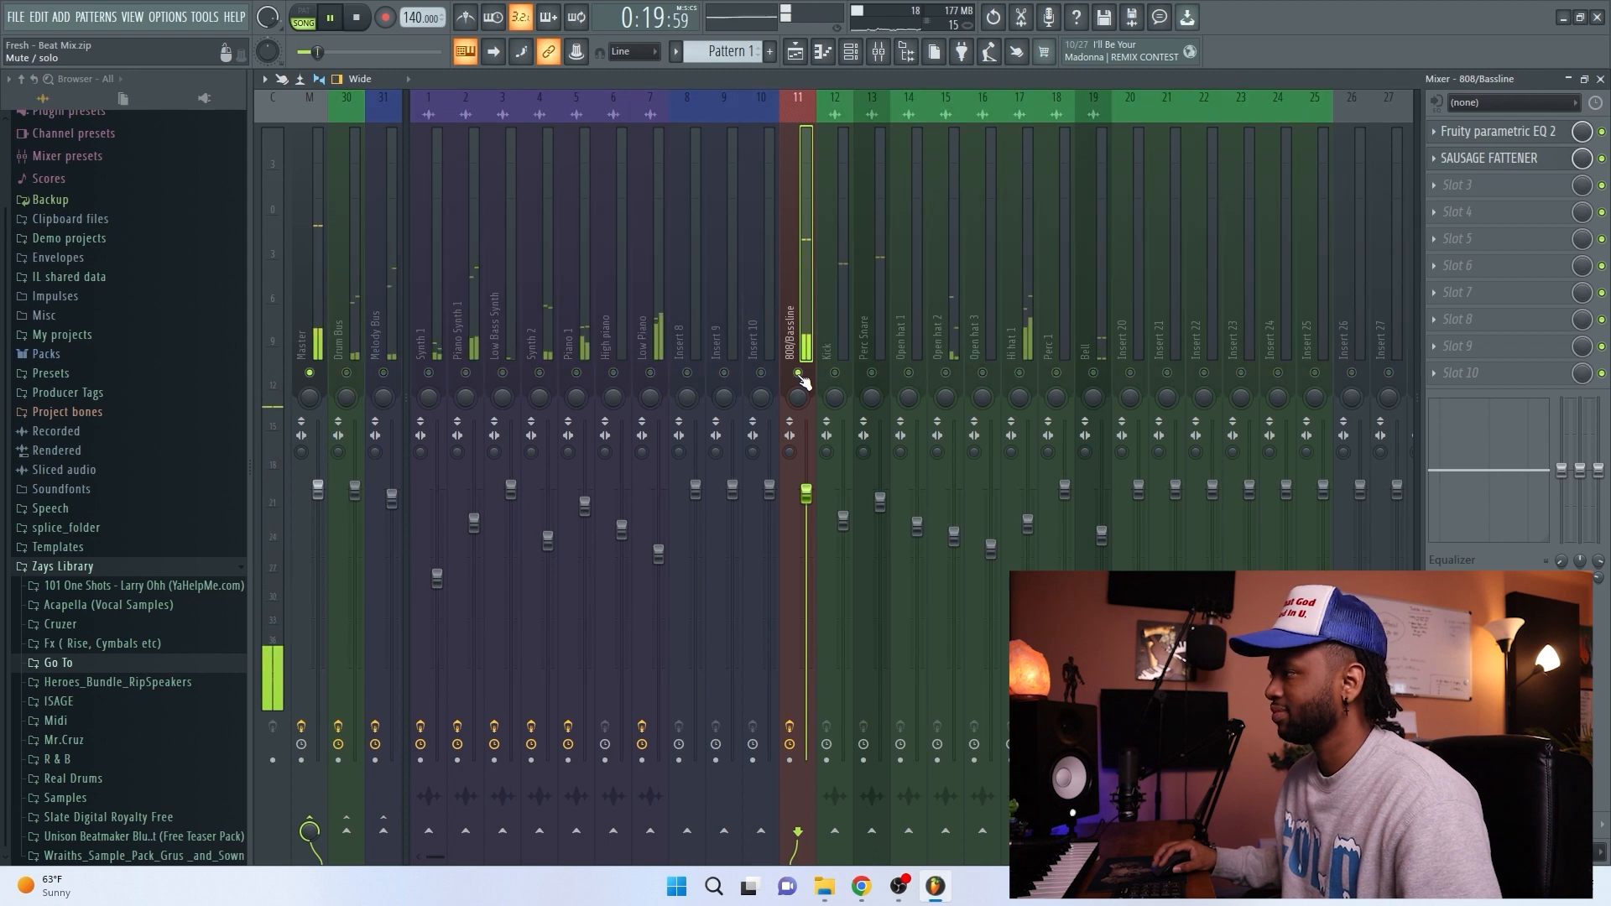
pyautogui.press('space')
pyautogui.press('space')
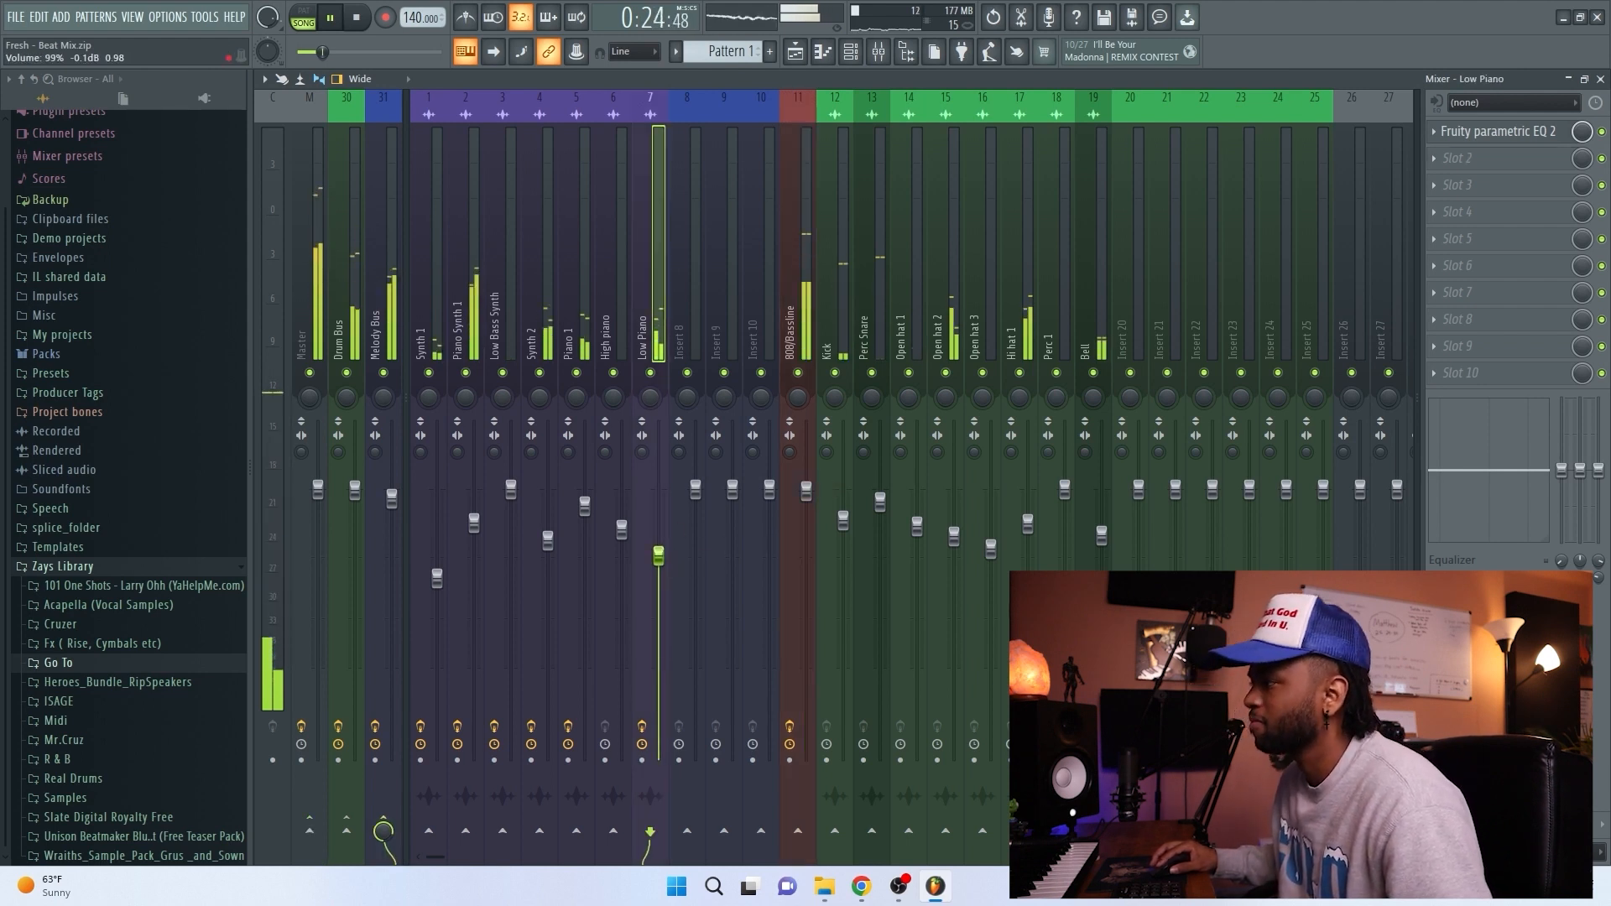
# - Rebalance the melody faders: lower Piano Synth 1 slightly, set Synth 2 to about -6.8 dB, and raise Low Piano slightly
pyautogui.click(474, 524)
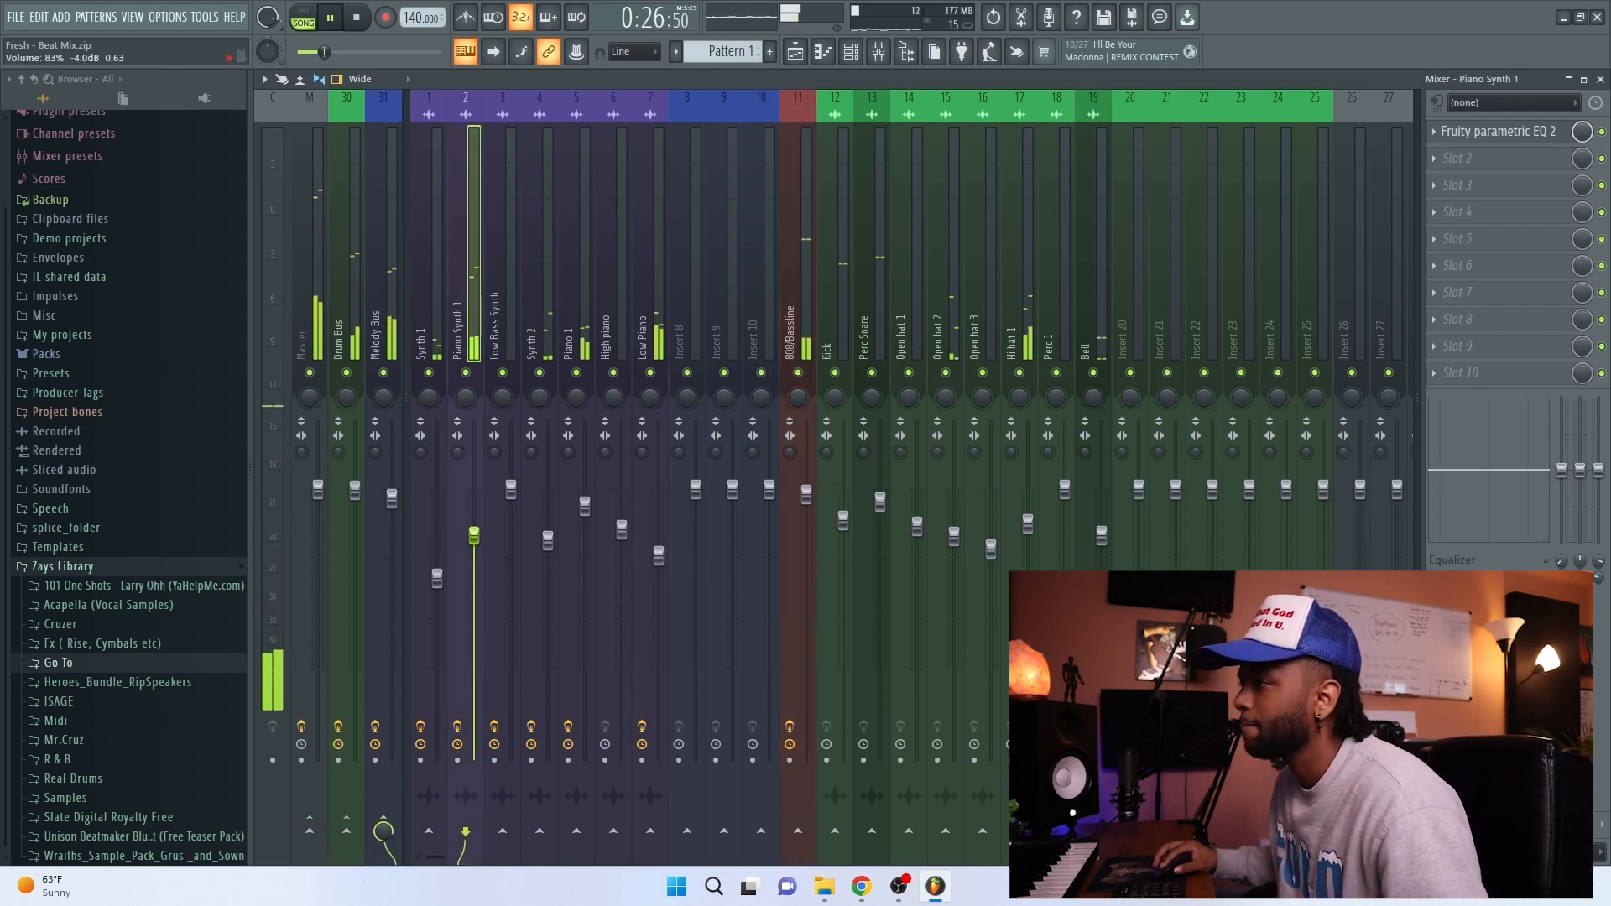
pyautogui.moveTo(548, 540); pyautogui.dragTo(548, 562)
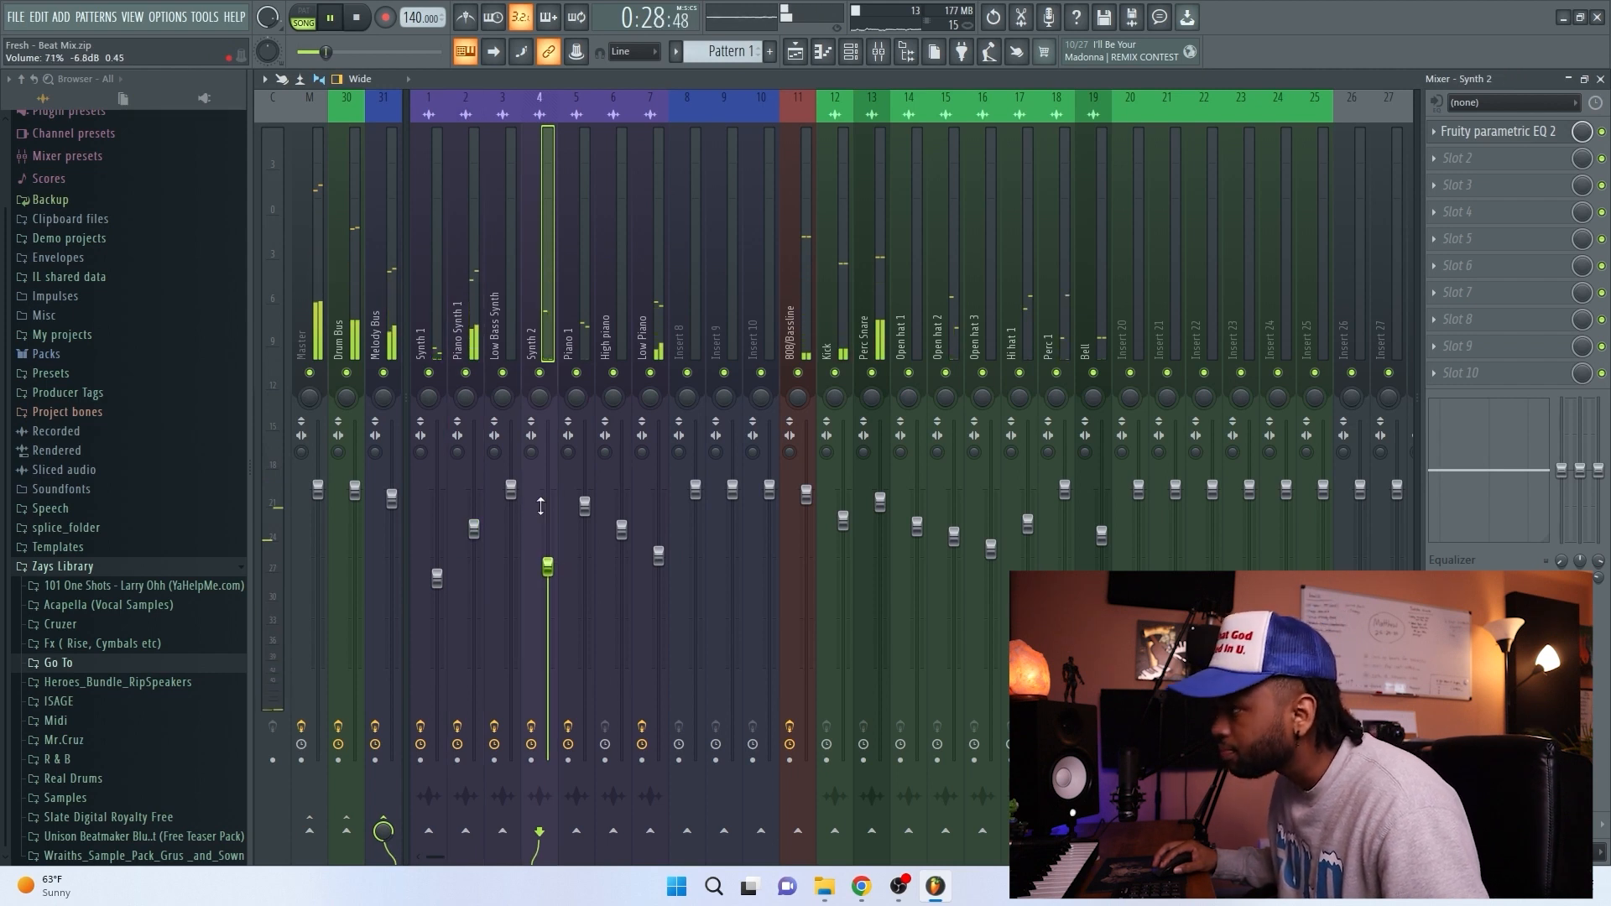
pyautogui.moveTo(659, 554); pyautogui.dragTo(659, 535)
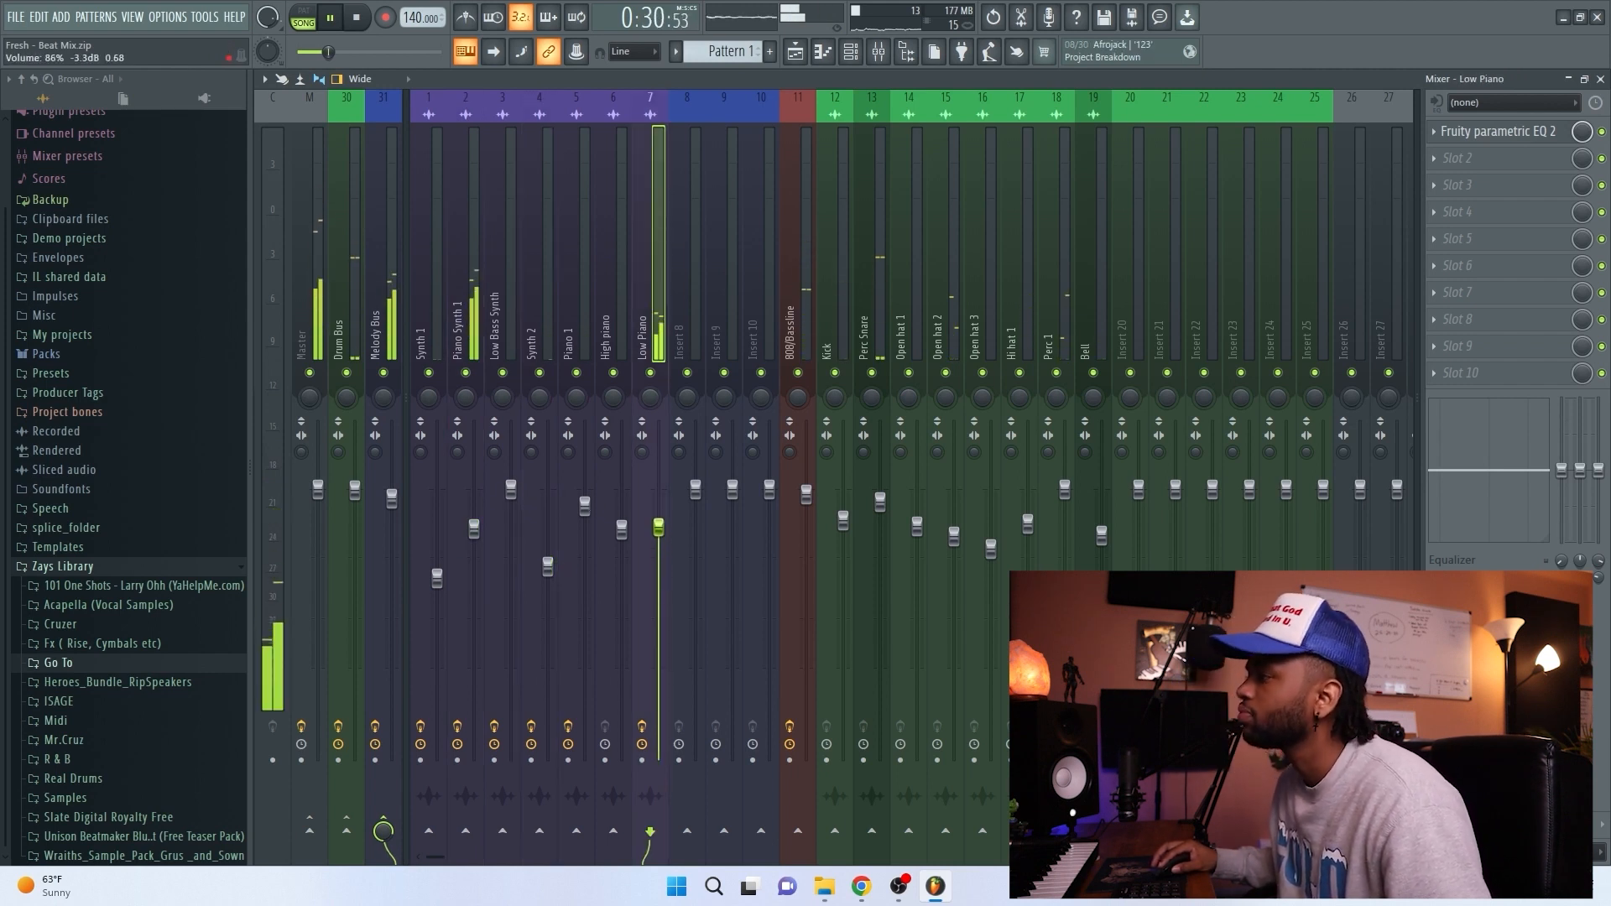
# - Lower the Open hat 2 channel's volume fader slightly and stop playback
pyautogui.click(844, 296)
pyautogui.click(917, 527)
pyautogui.moveTo(954, 535); pyautogui.dragTo(954, 554)
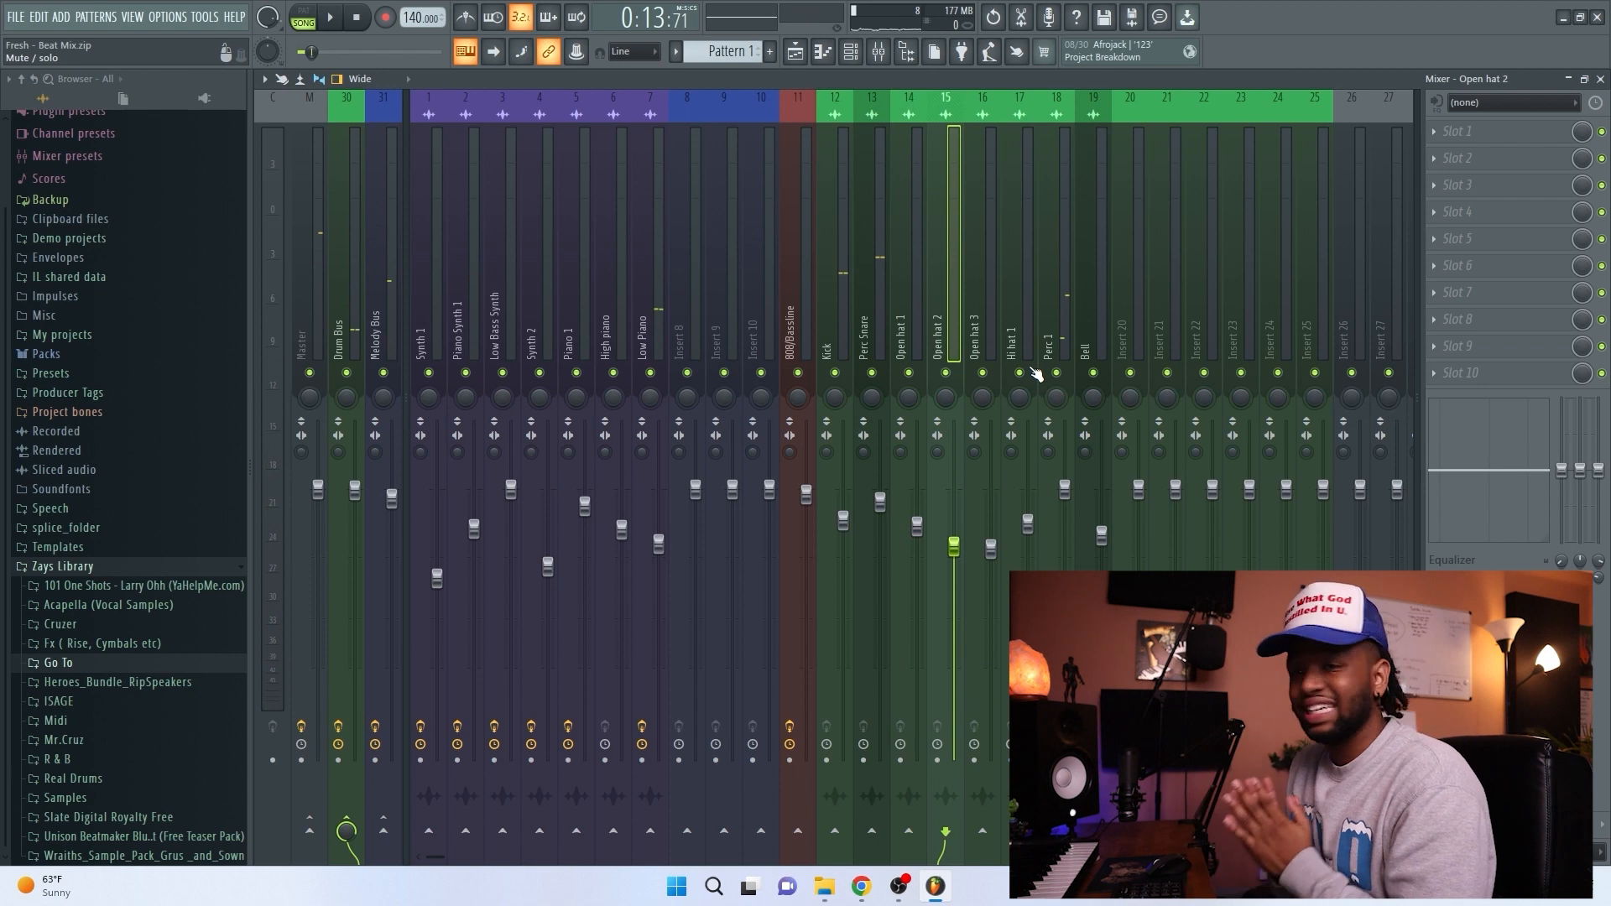
# - Sidechain the Kick channel to the 808/Bassline channel
pyautogui.click(834, 284)
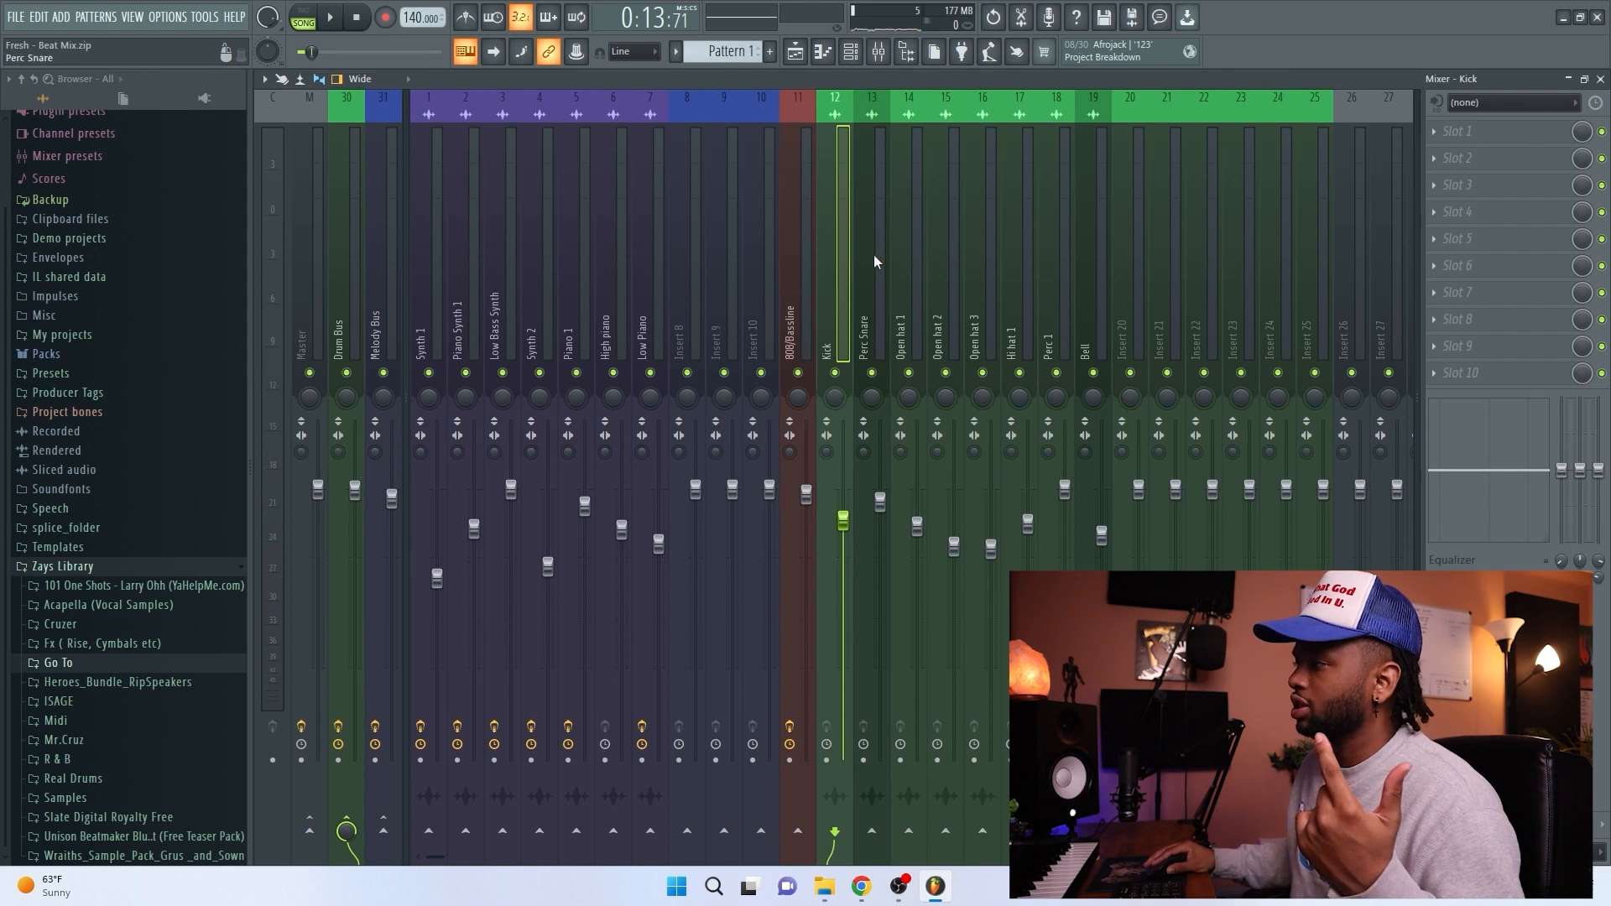
pyautogui.rightClick(798, 835)
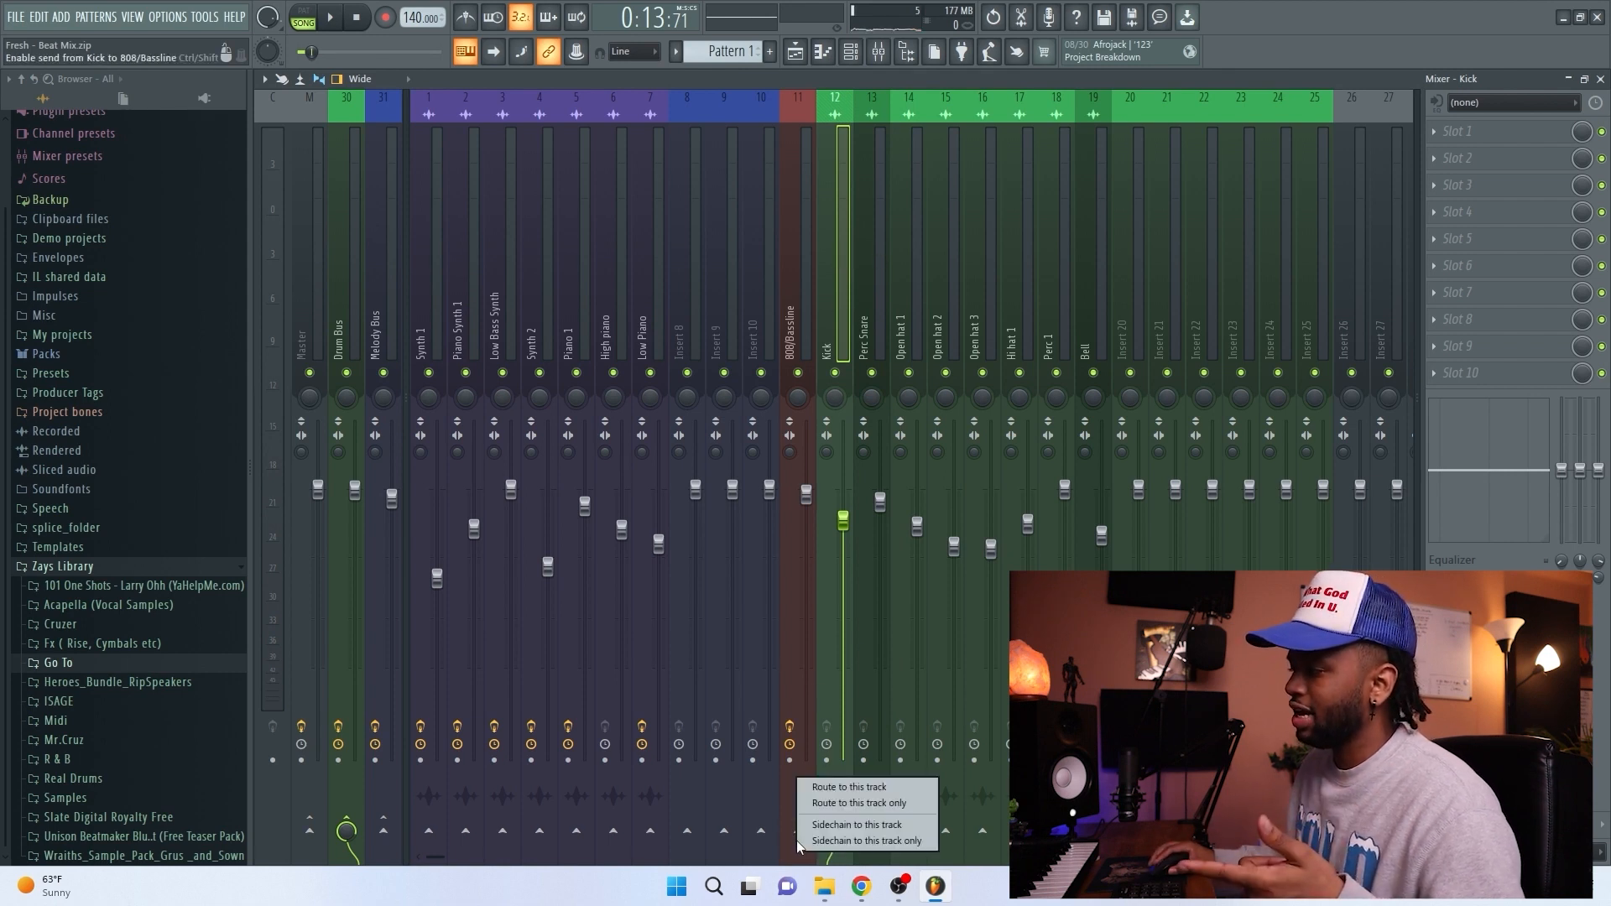
pyautogui.click(846, 827)
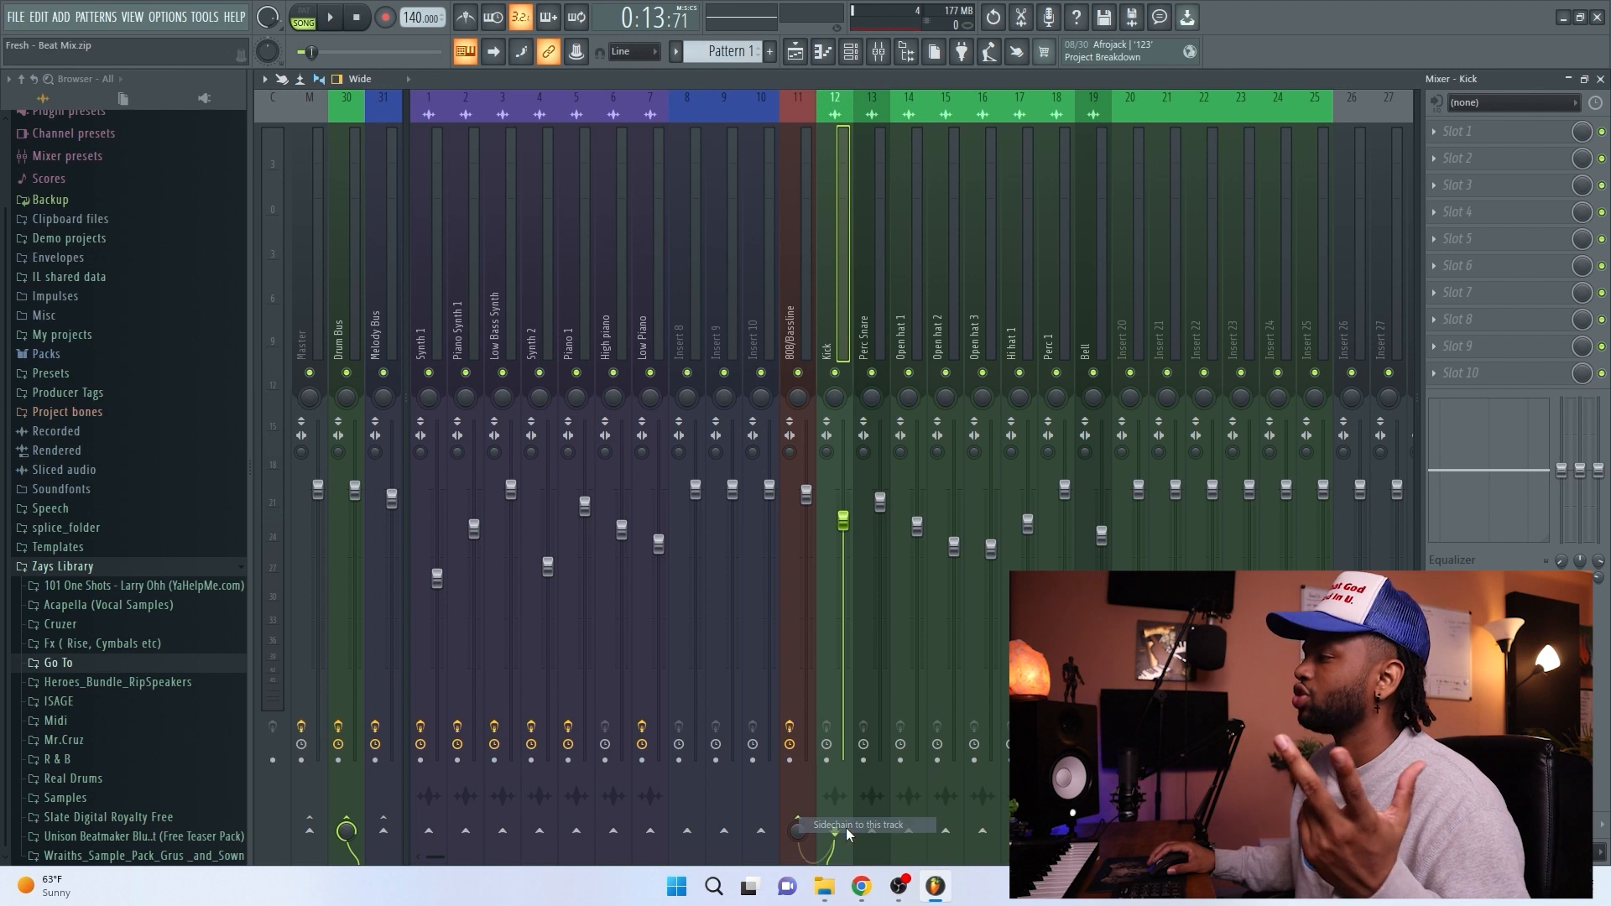
# - Load Fruity Limiter into slot 3 of the 808/Bassline channel
pyautogui.click(775, 276)
pyautogui.click(799, 288)
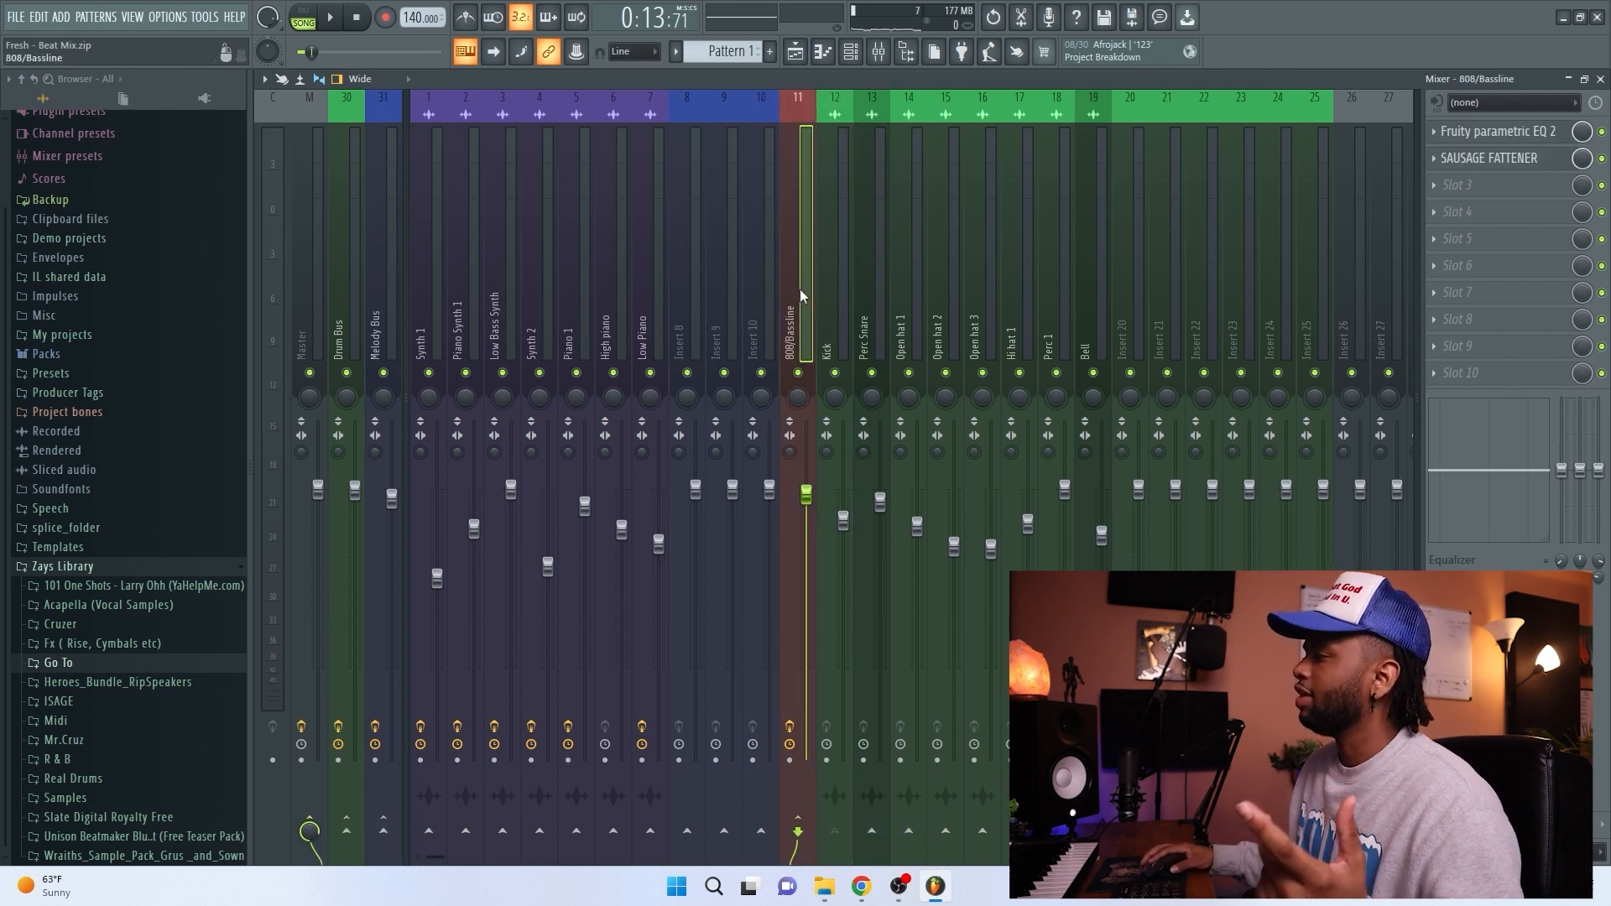
pyautogui.click(1495, 186)
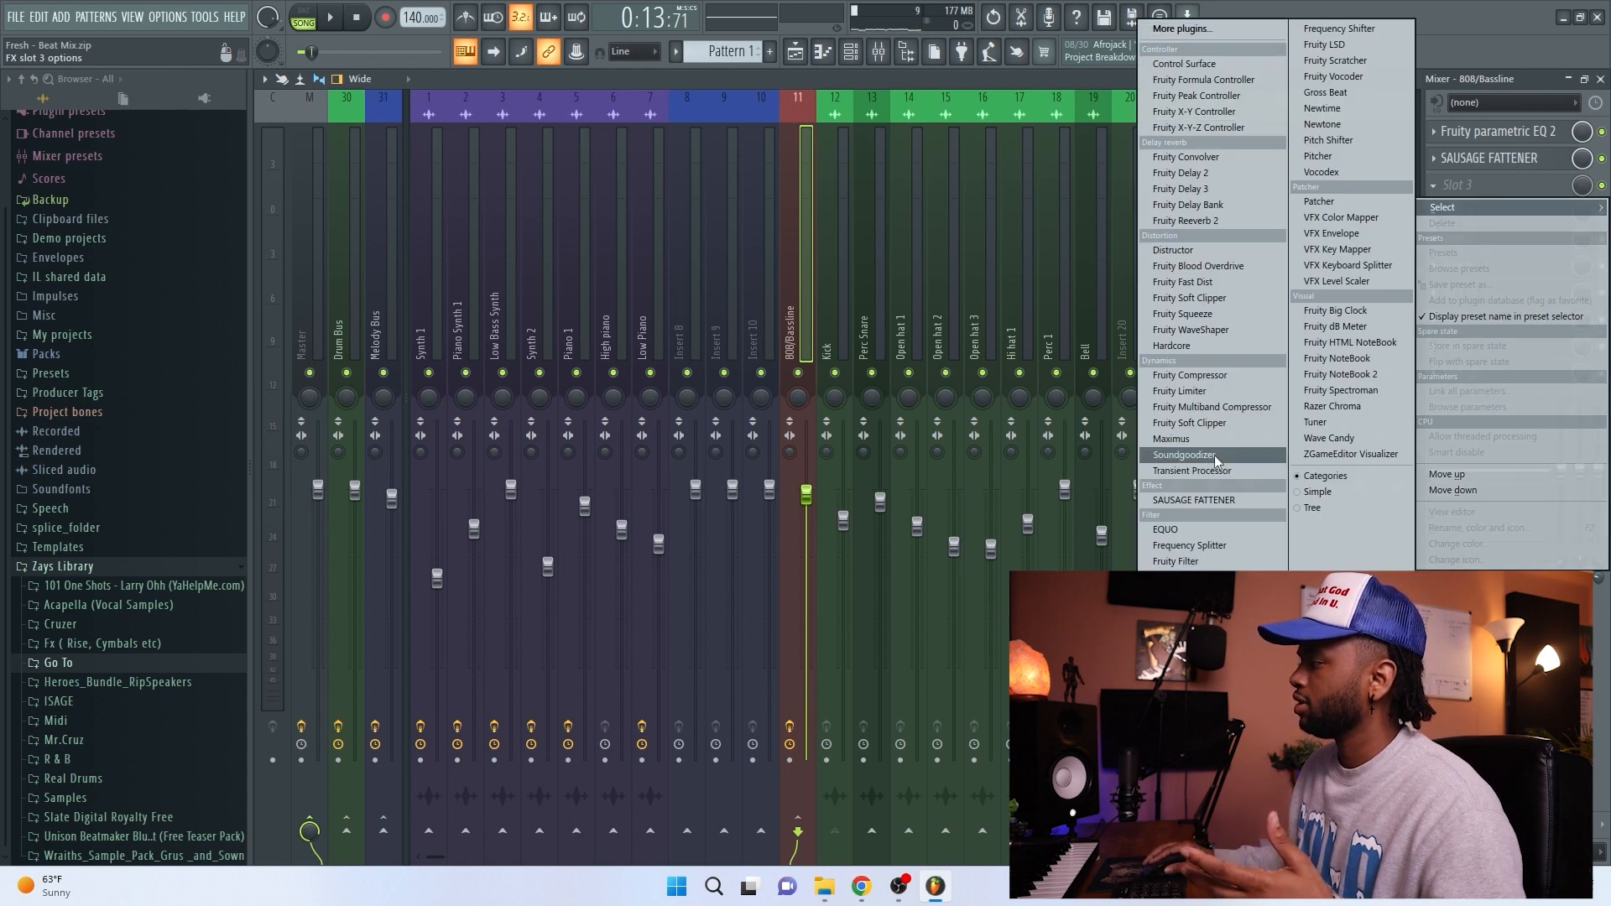
pyautogui.click(1215, 390)
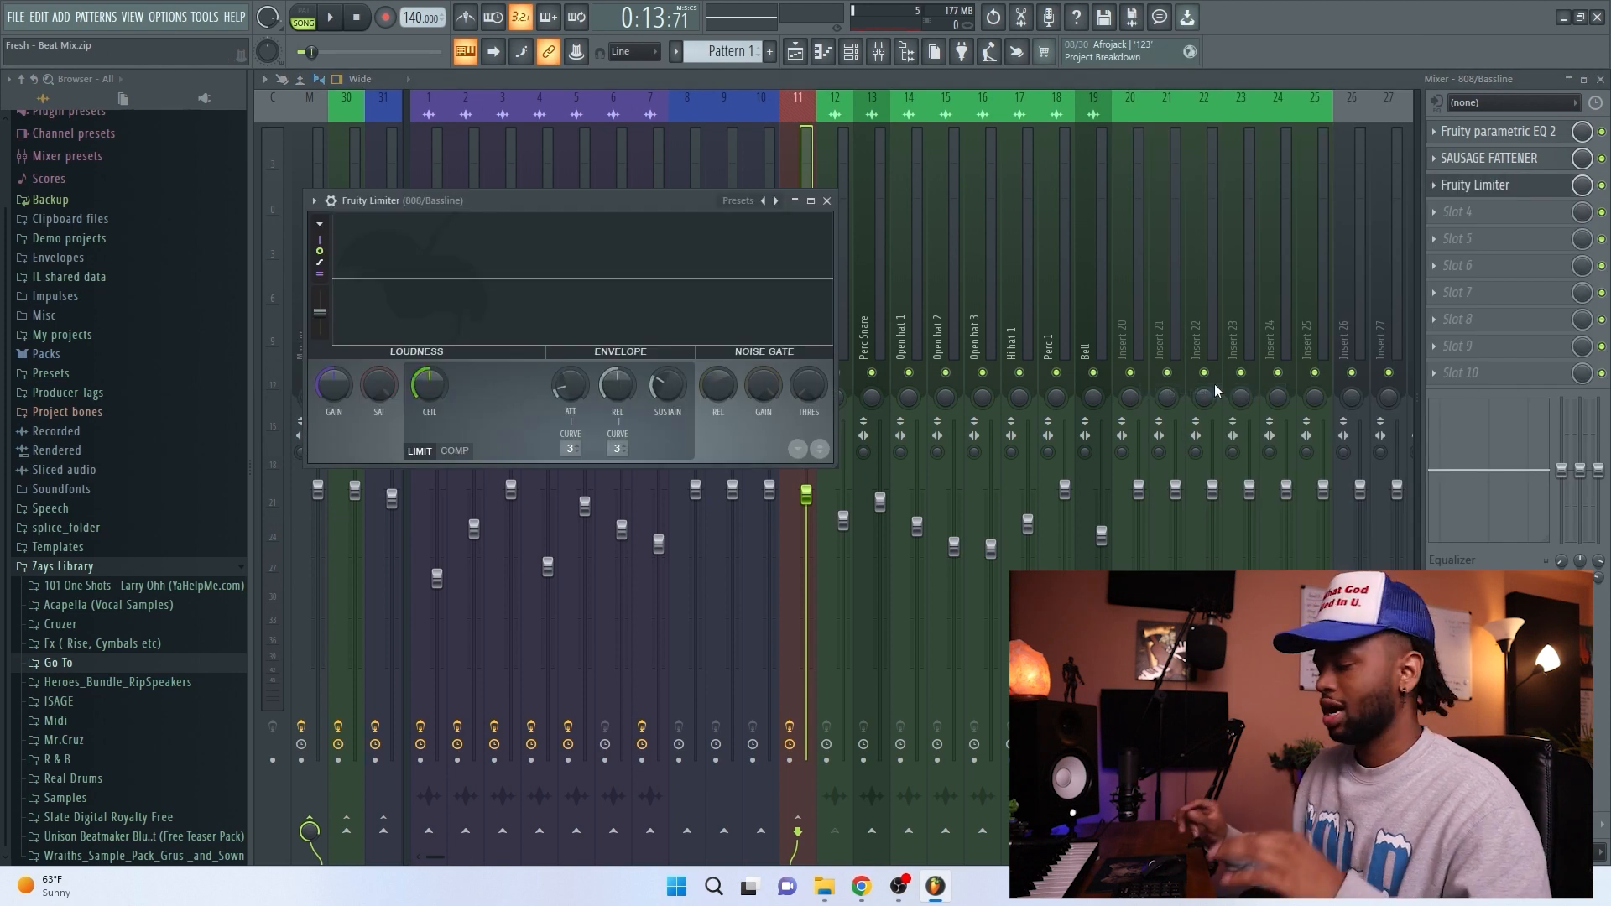
# - Move the Fruity Limiter window beside the 808/Bassline channel, switch it to COMP mode, and set its sidechain input to 1
pyautogui.moveTo(754, 197); pyautogui.dragTo(1421, 297)
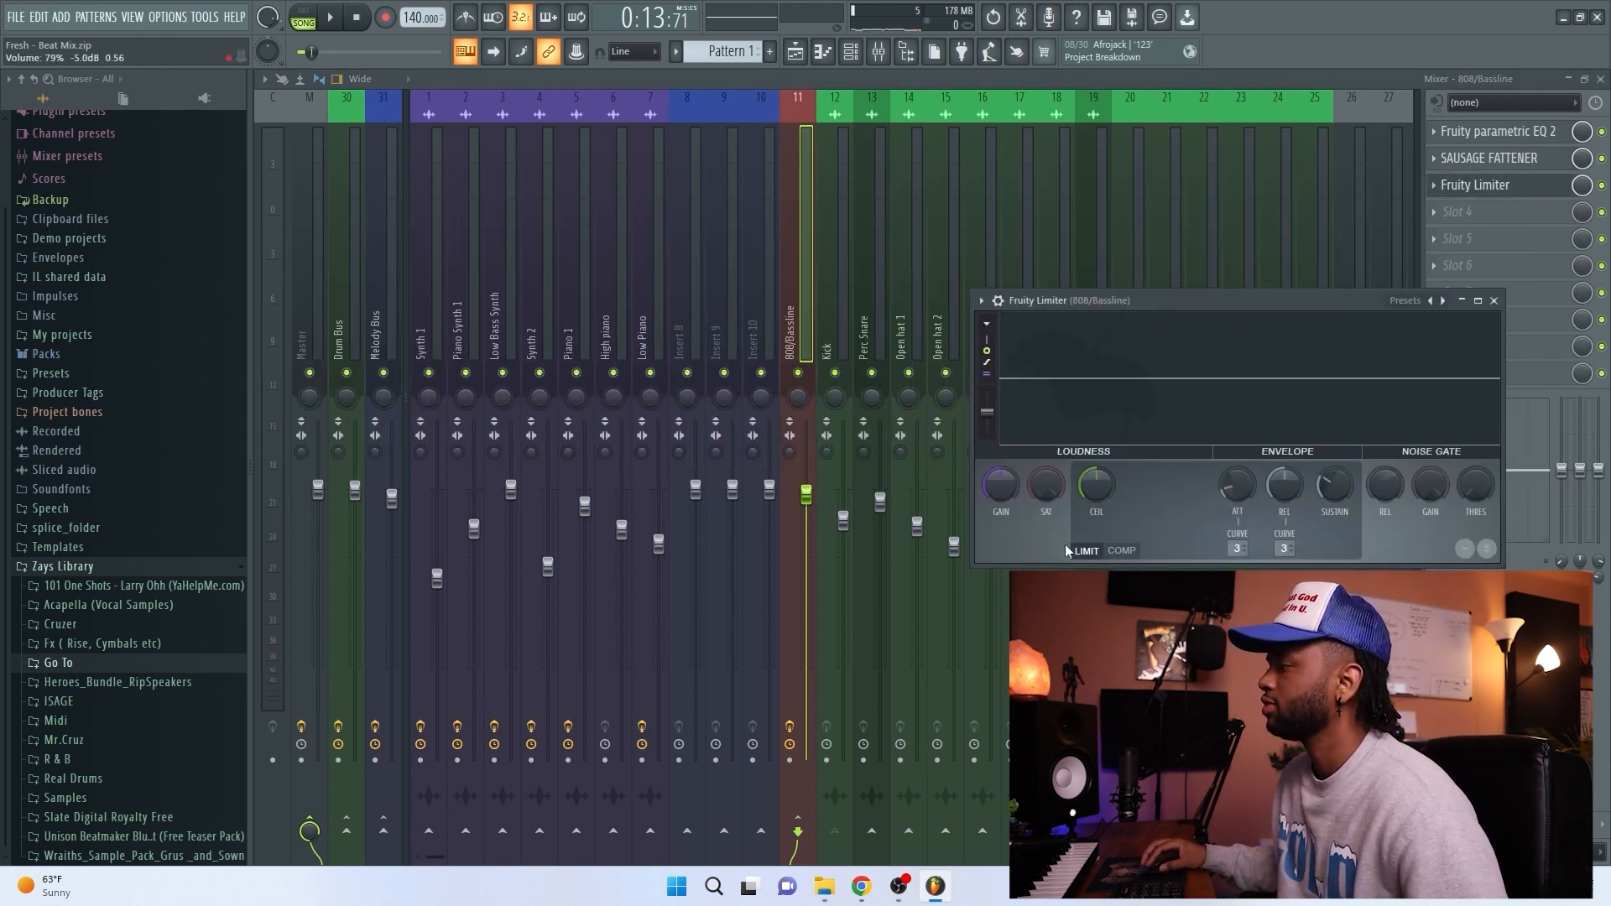
pyautogui.click(1120, 551)
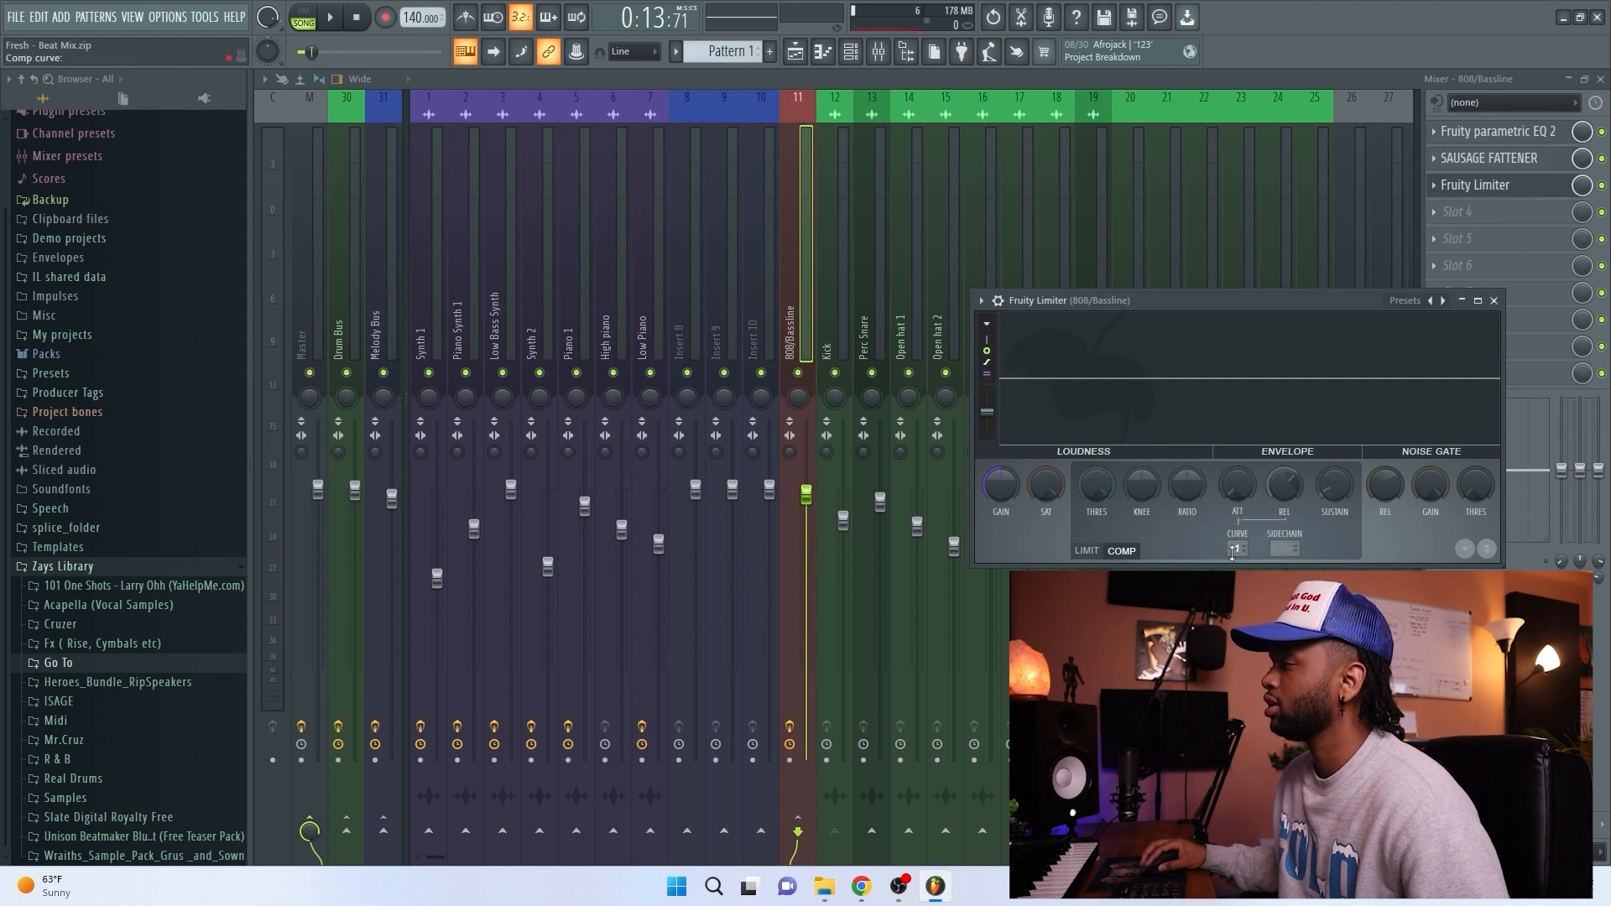
pyautogui.click(1285, 549)
pyautogui.click(1319, 579)
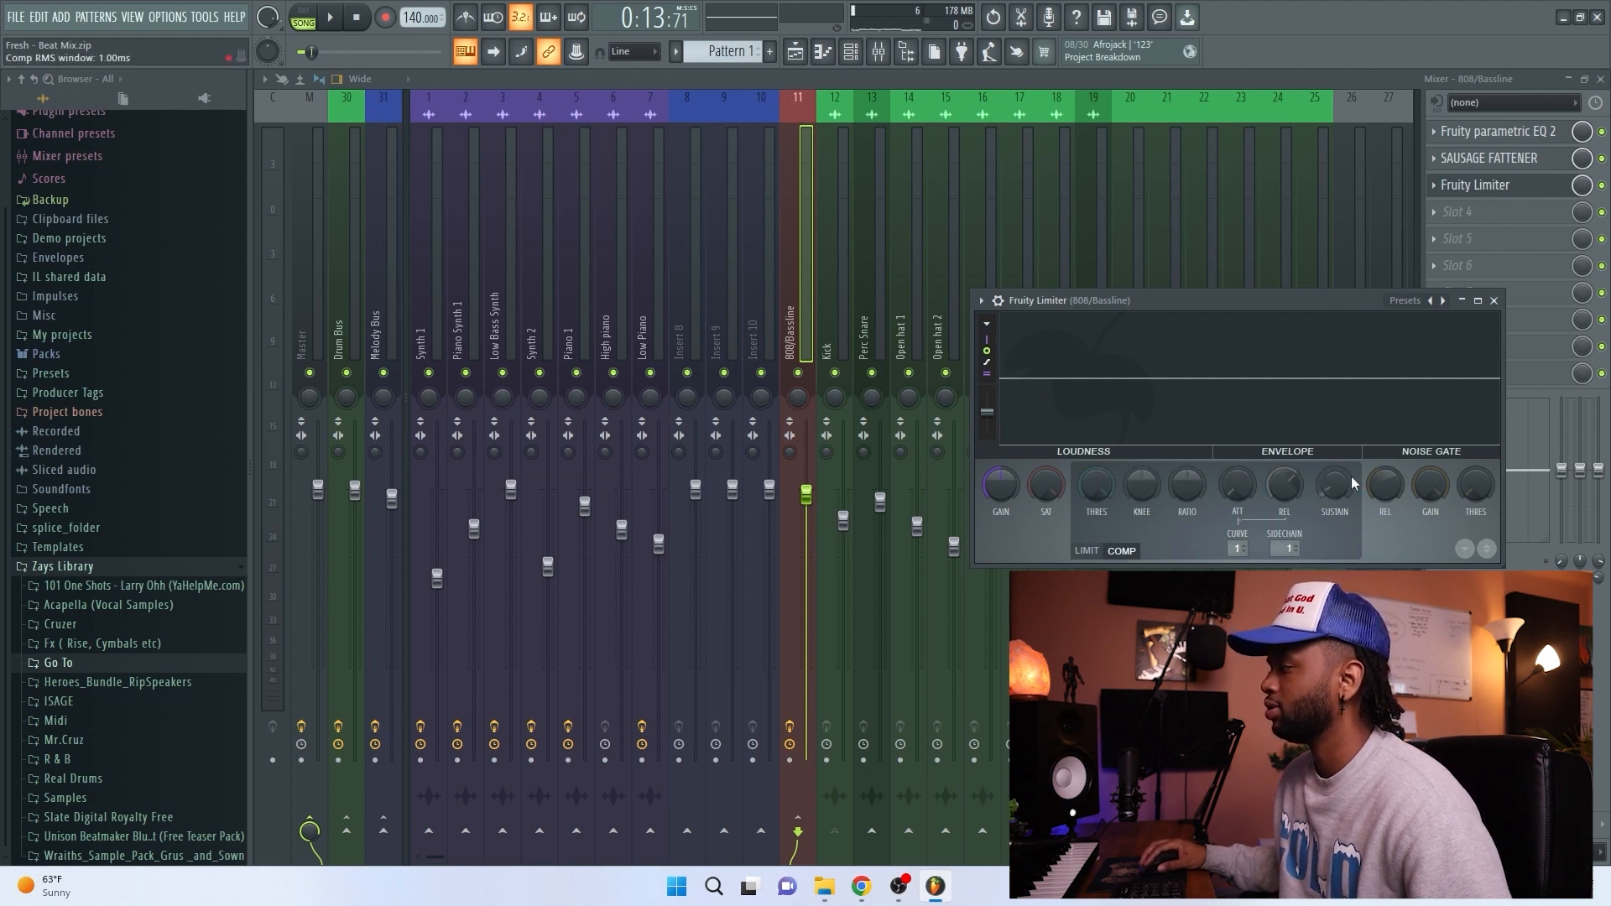
# - Reposition the Fruity Limiter window and try small changes to the compressor's Release and Knee, resetting the Knee
pyautogui.moveTo(1109, 487)
pyautogui.mouseDown()
pyautogui.moveTo(1109, 525)
pyautogui.moveTo(1109, 485)
pyautogui.mouseUp()
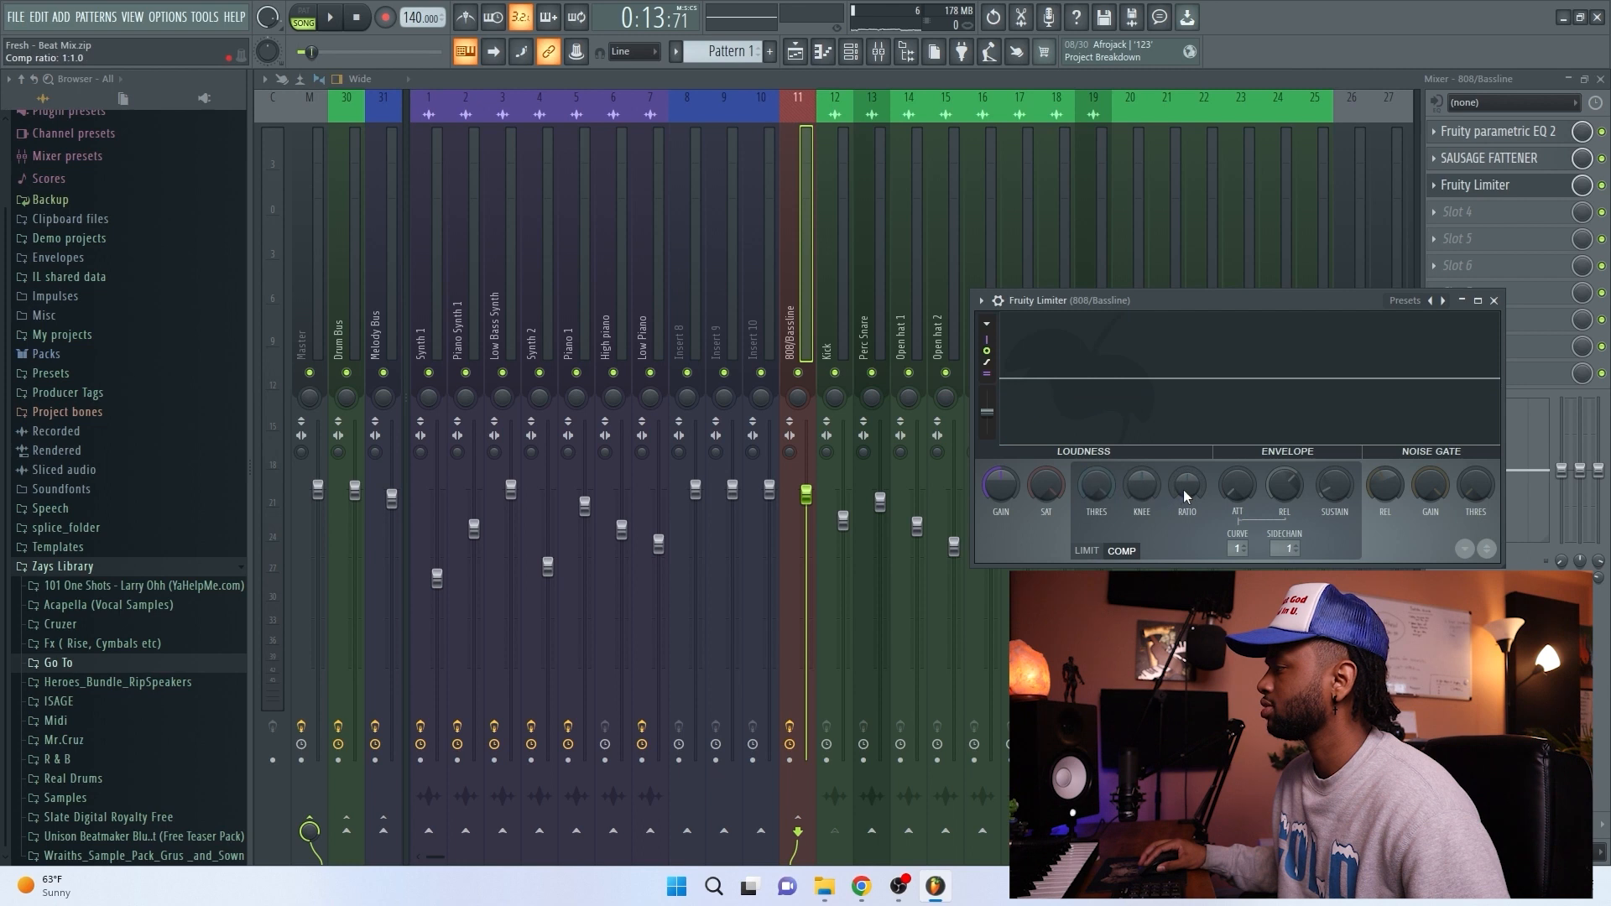
pyautogui.moveTo(1199, 301); pyautogui.dragTo(1126, 271)
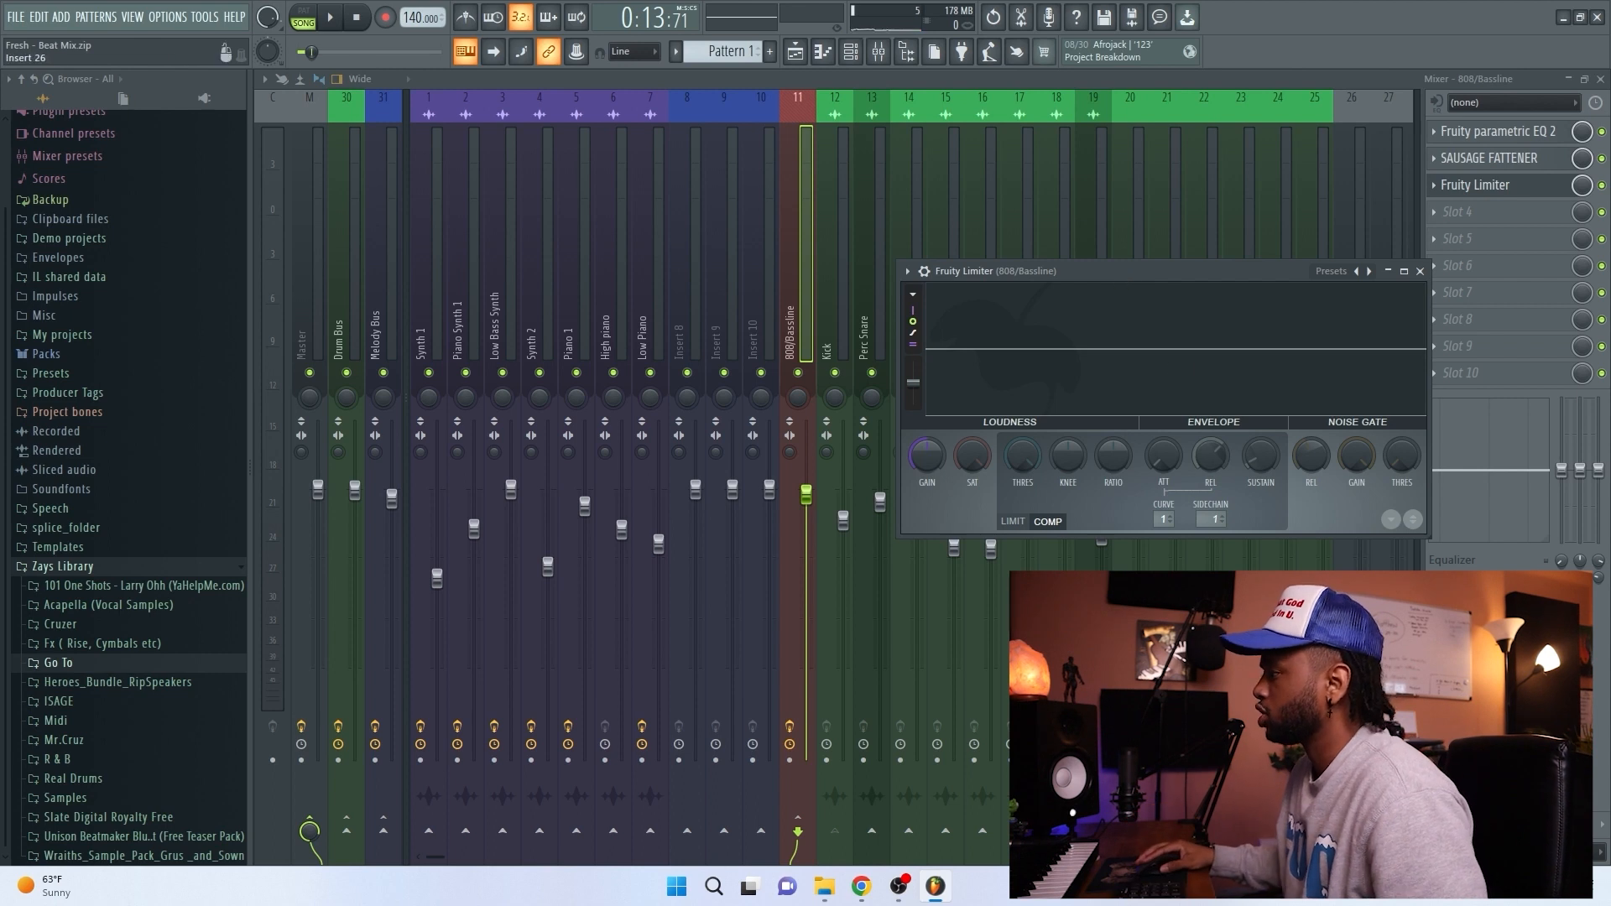
pyautogui.moveTo(1125, 270); pyautogui.dragTo(1014, 259)
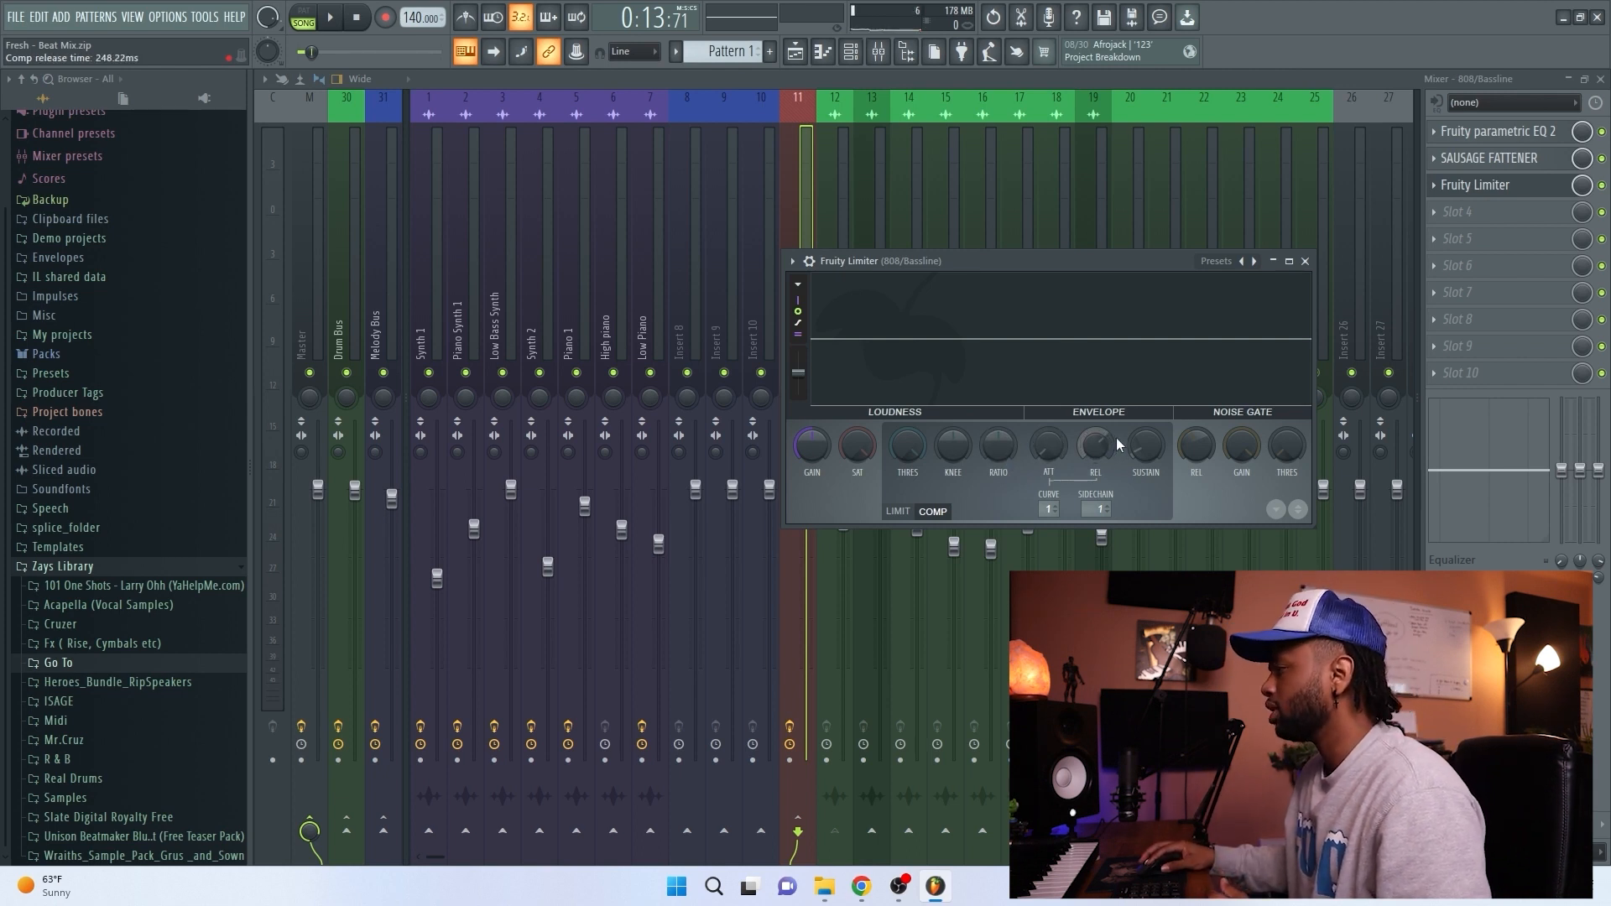
pyautogui.moveTo(1096, 446); pyautogui.dragTo(1096, 439)
pyautogui.moveTo(953, 445); pyautogui.dragTo(953, 448)
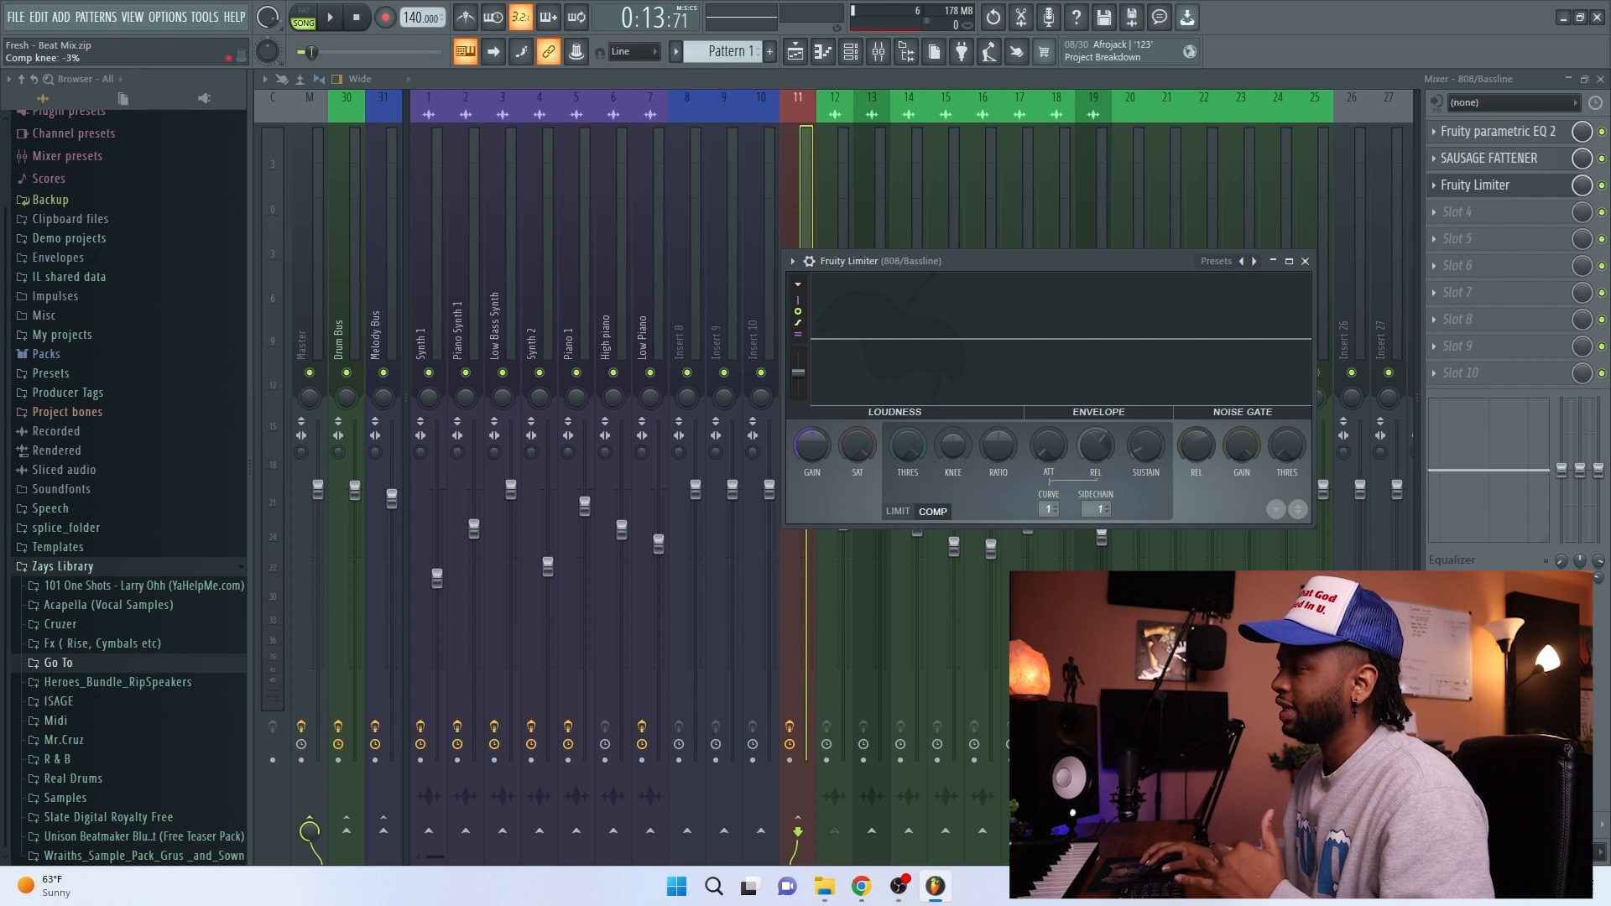
pyautogui.rightClick(954, 446)
pyautogui.click(992, 455)
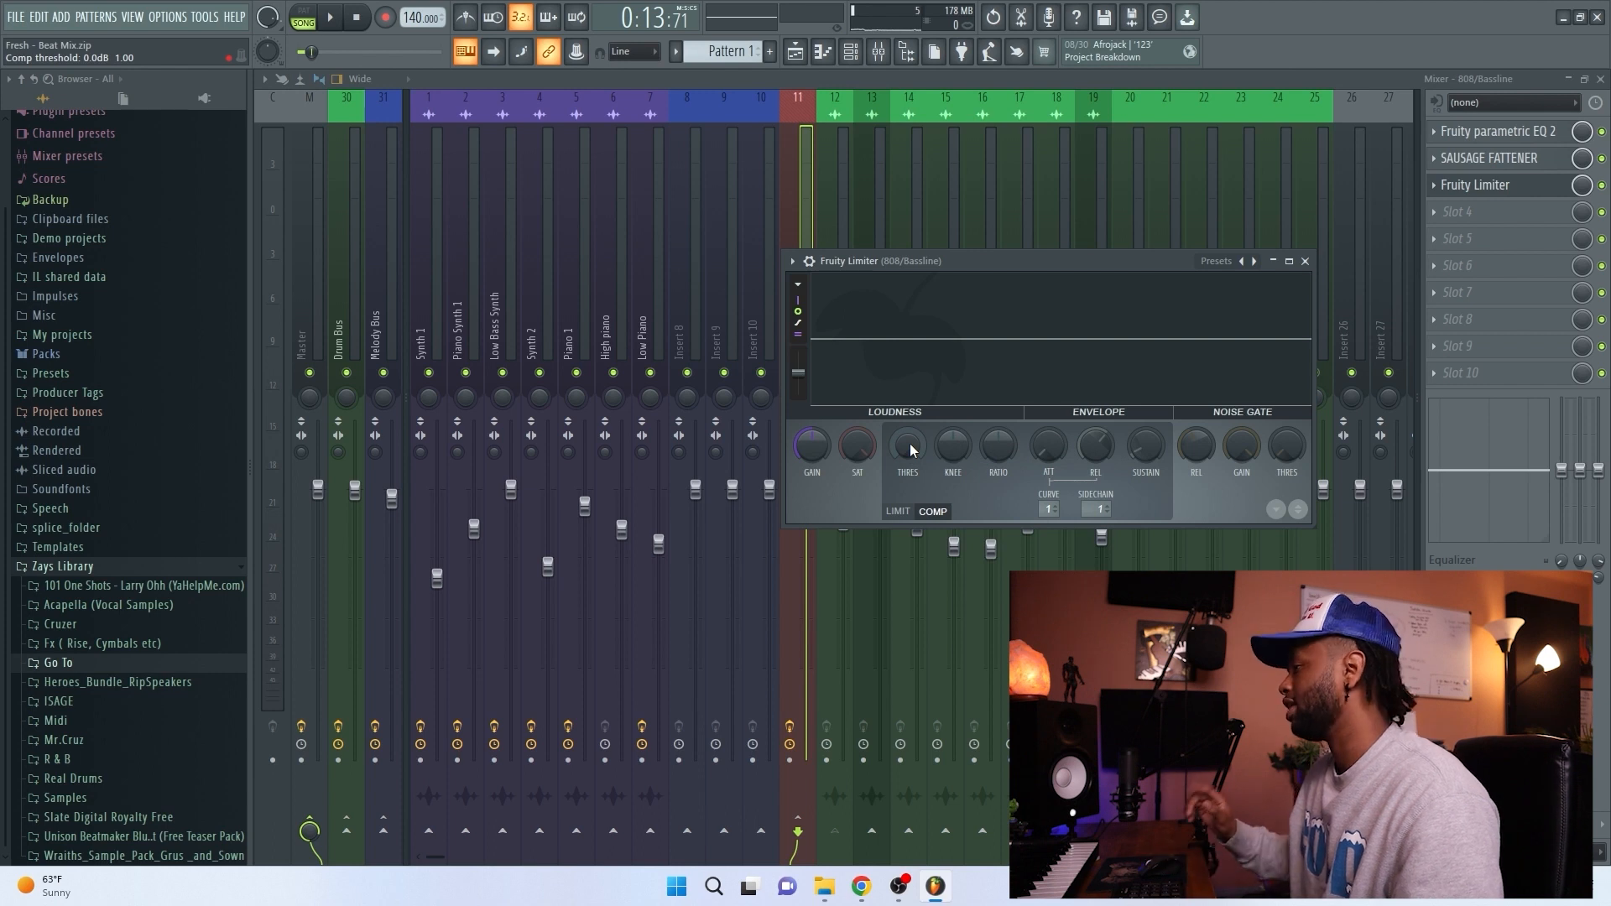
# - Start playback and dial in the compressor with a low Threshold and a raised Ratio so the kick ducks the 808
pyautogui.click(336, 17)
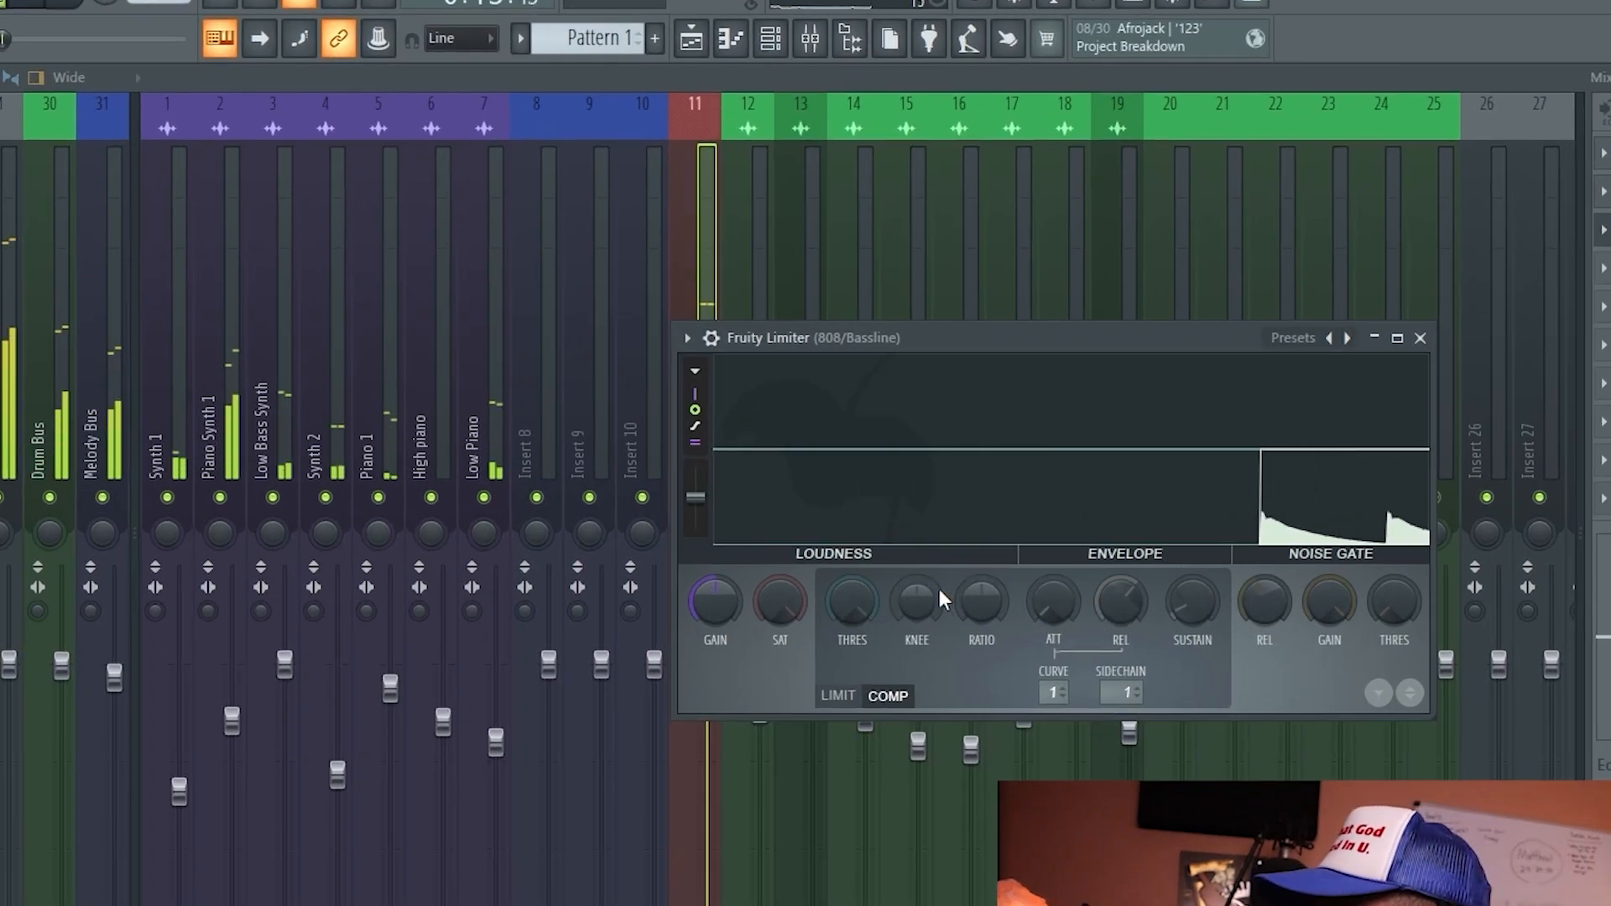
pyautogui.moveTo(851, 601); pyautogui.dragTo(852, 672)
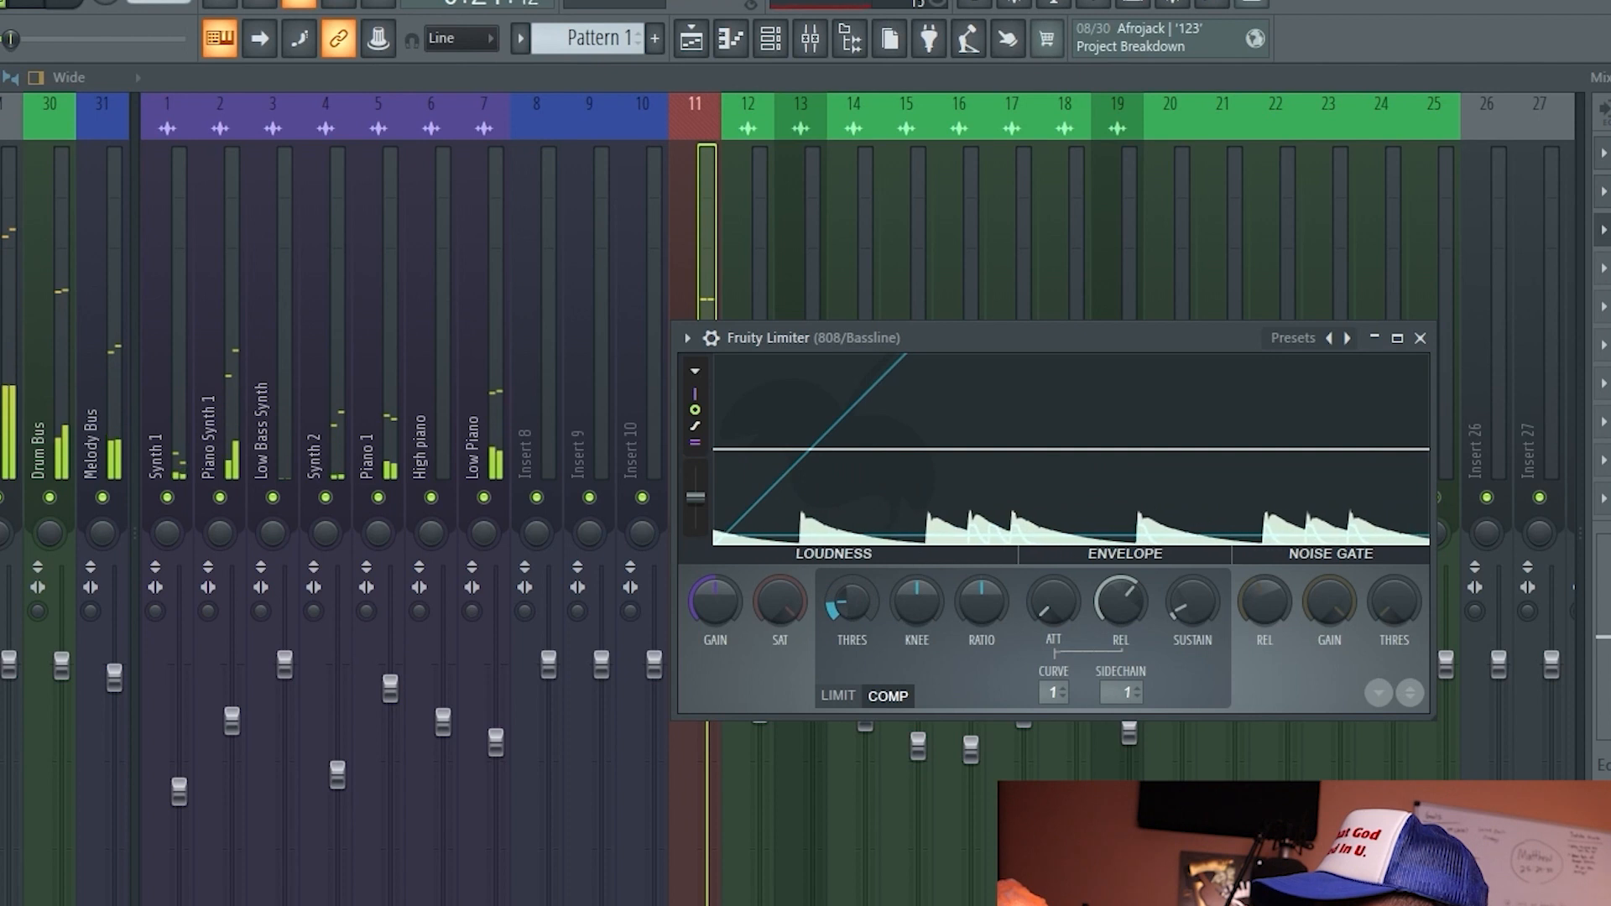
pyautogui.moveTo(988, 610); pyautogui.dragTo(988, 571)
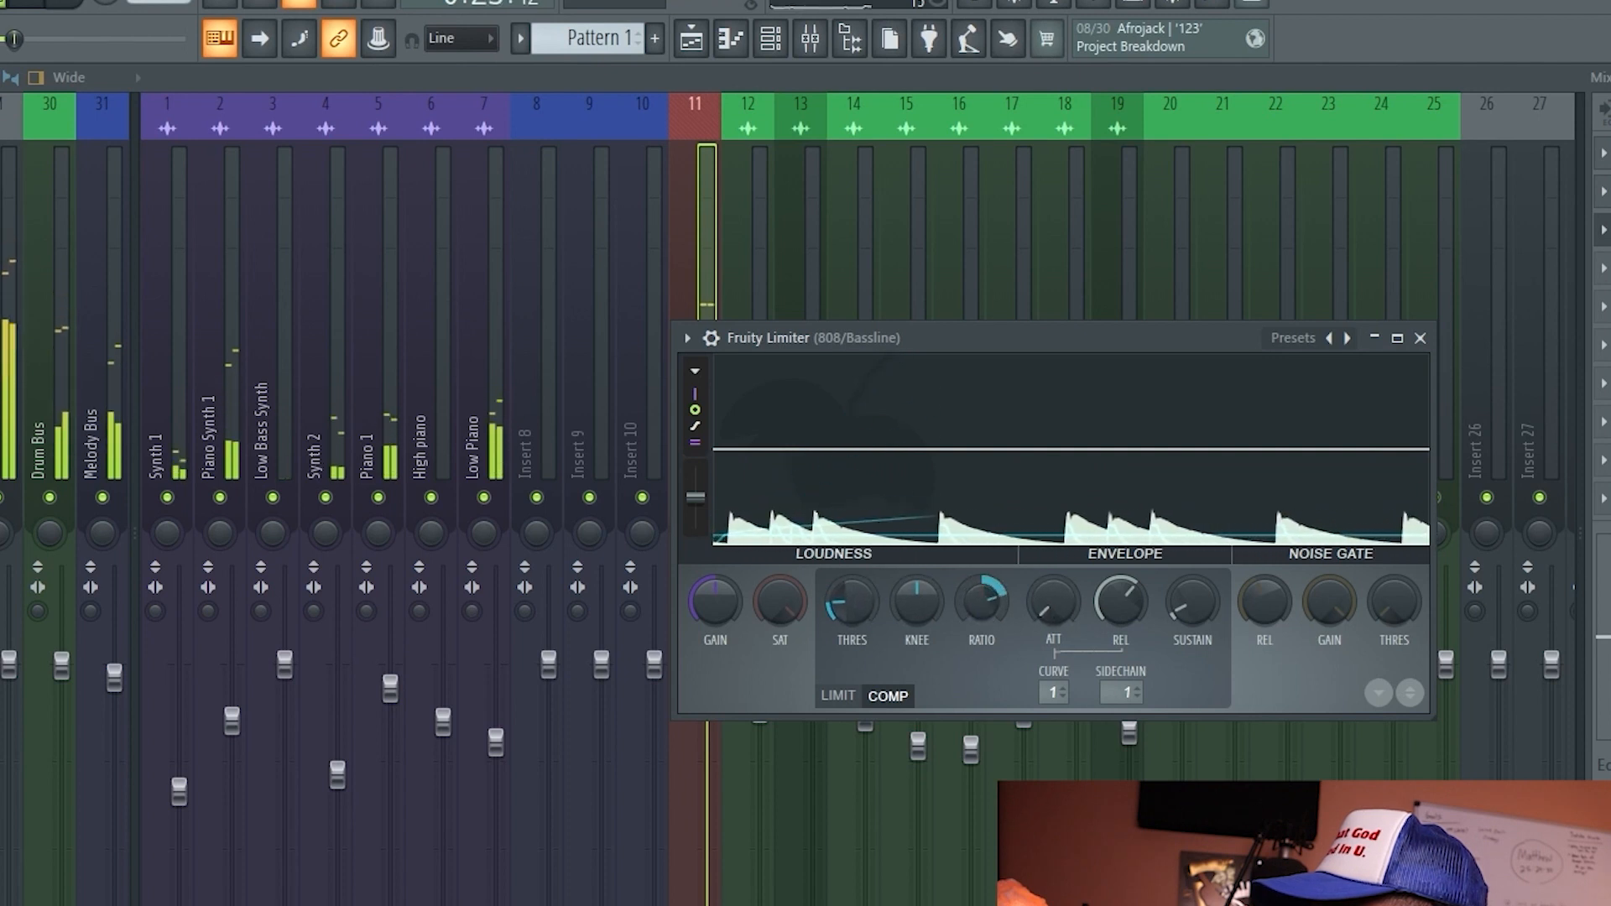
pyautogui.moveTo(843, 604); pyautogui.dragTo(842, 593)
pyautogui.moveTo(969, 606); pyautogui.dragTo(969, 616)
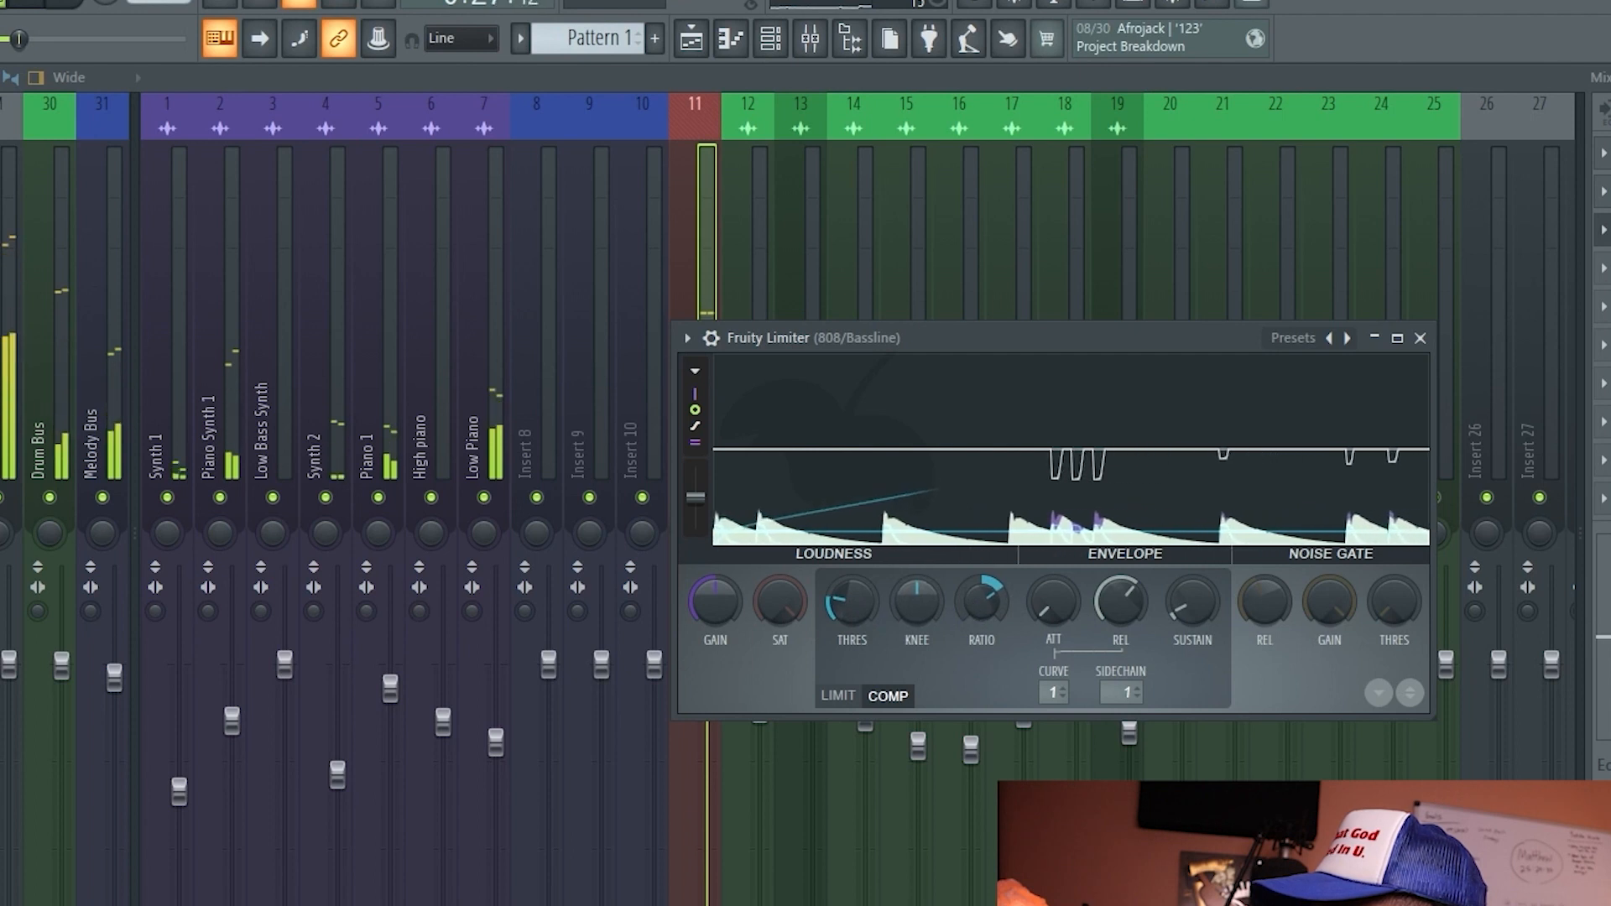
pyautogui.moveTo(978, 615); pyautogui.dragTo(978, 591)
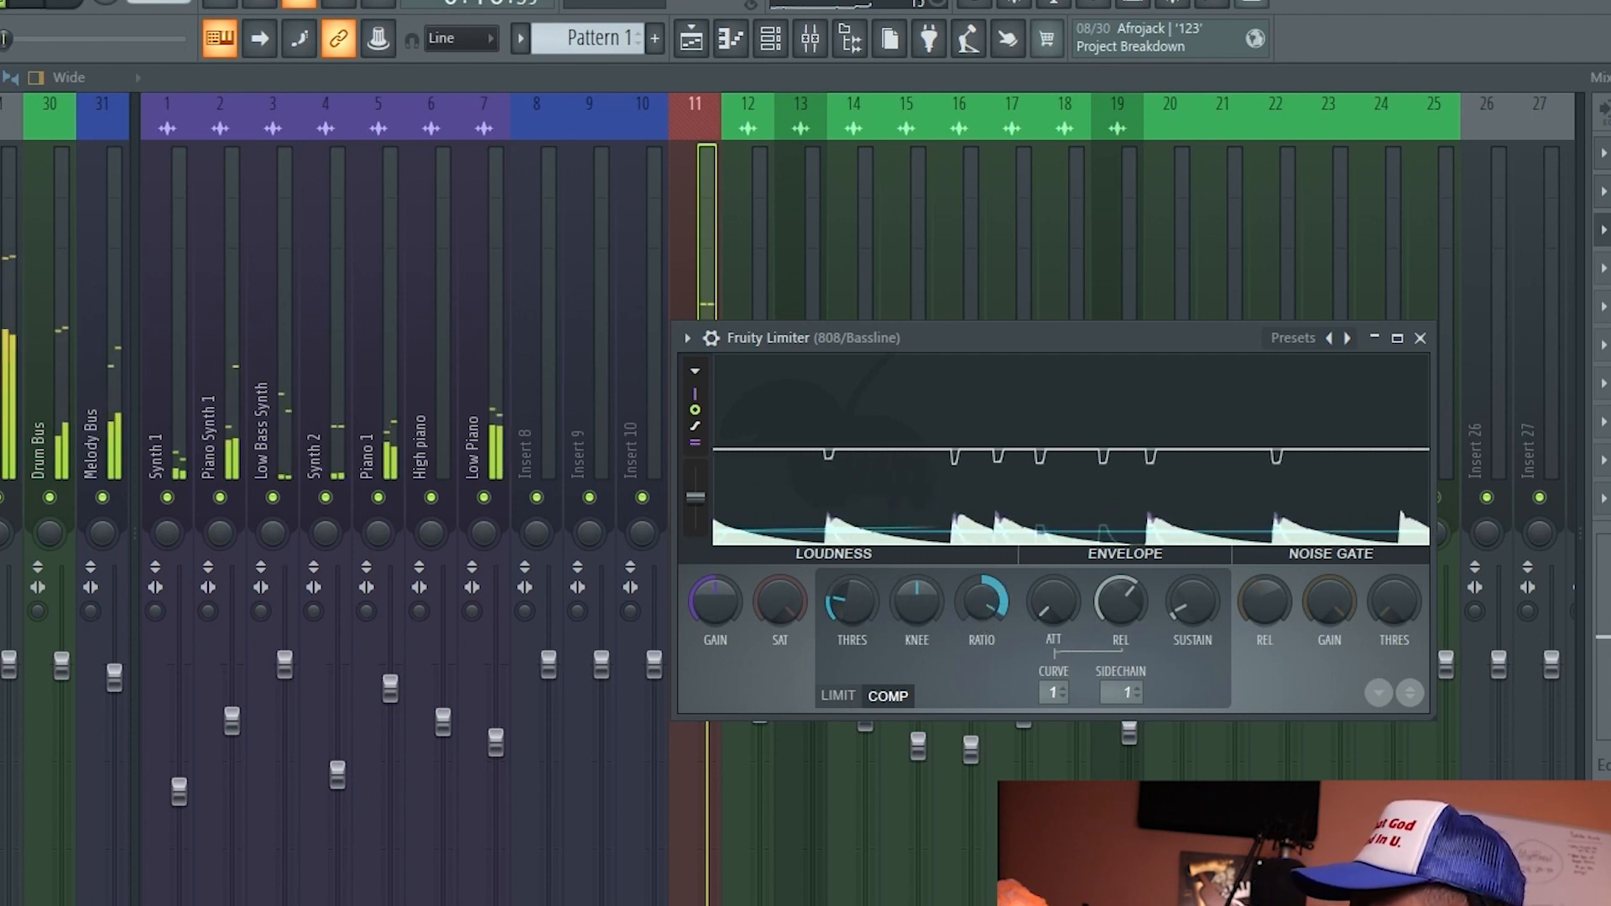
# - Shorten the compressor's Release, fine-tune its Ratio and Threshold during playback, and close Fruity Limiter
pyautogui.moveTo(980, 601); pyautogui.dragTo(1139, 623)
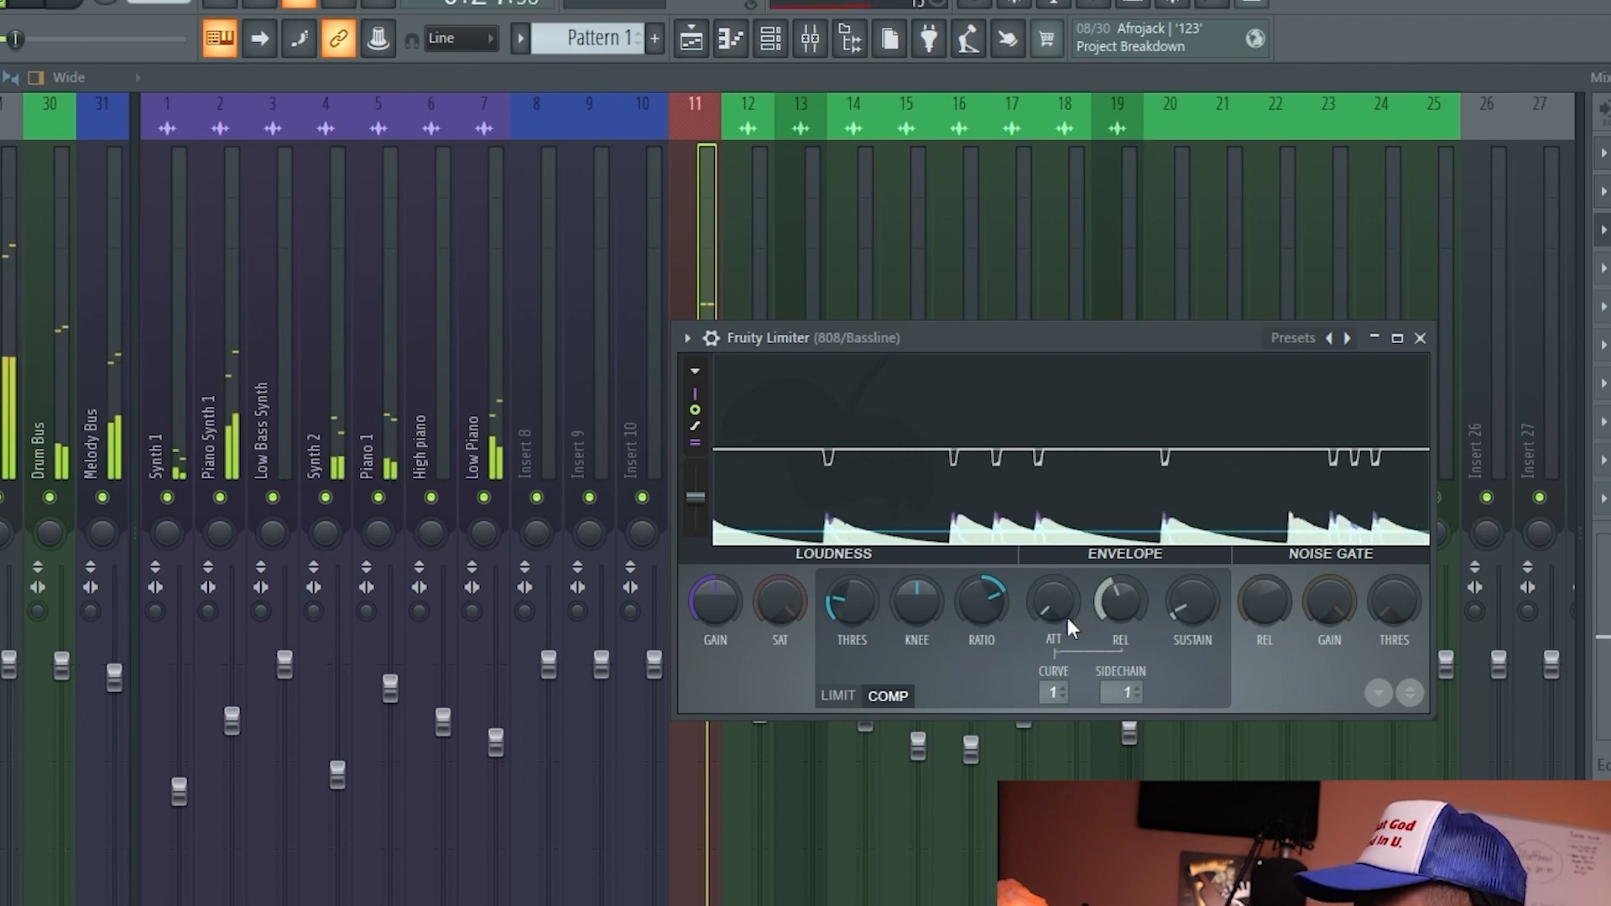
pyautogui.moveTo(975, 611); pyautogui.dragTo(976, 567)
pyautogui.moveTo(851, 603); pyautogui.dragTo(851, 619)
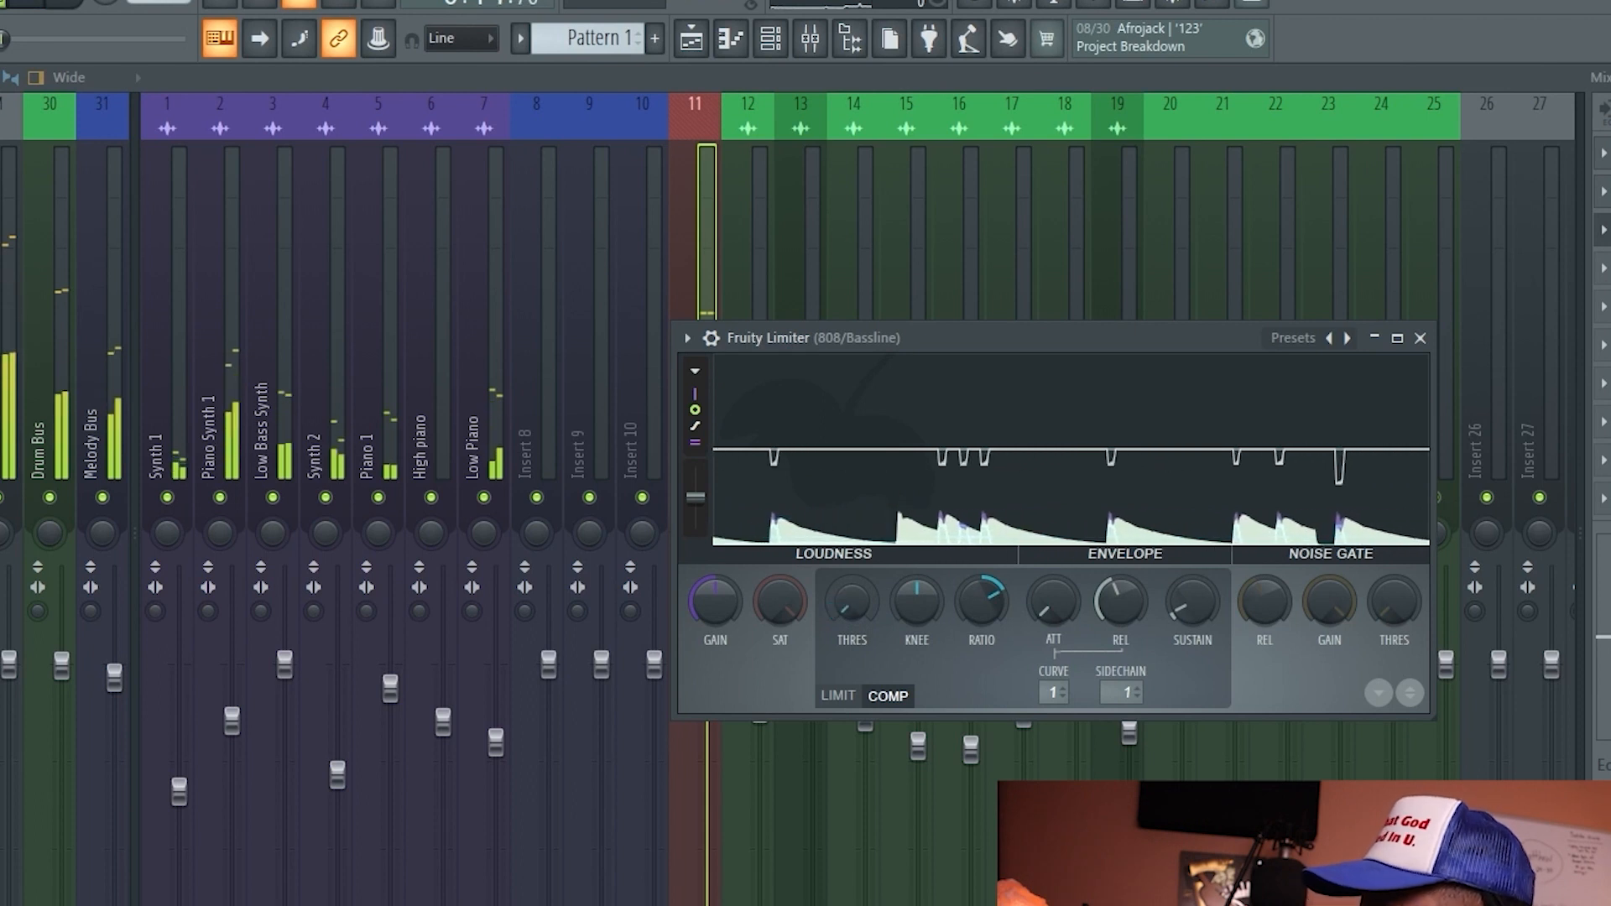
pyautogui.moveTo(851, 604); pyautogui.dragTo(851, 586)
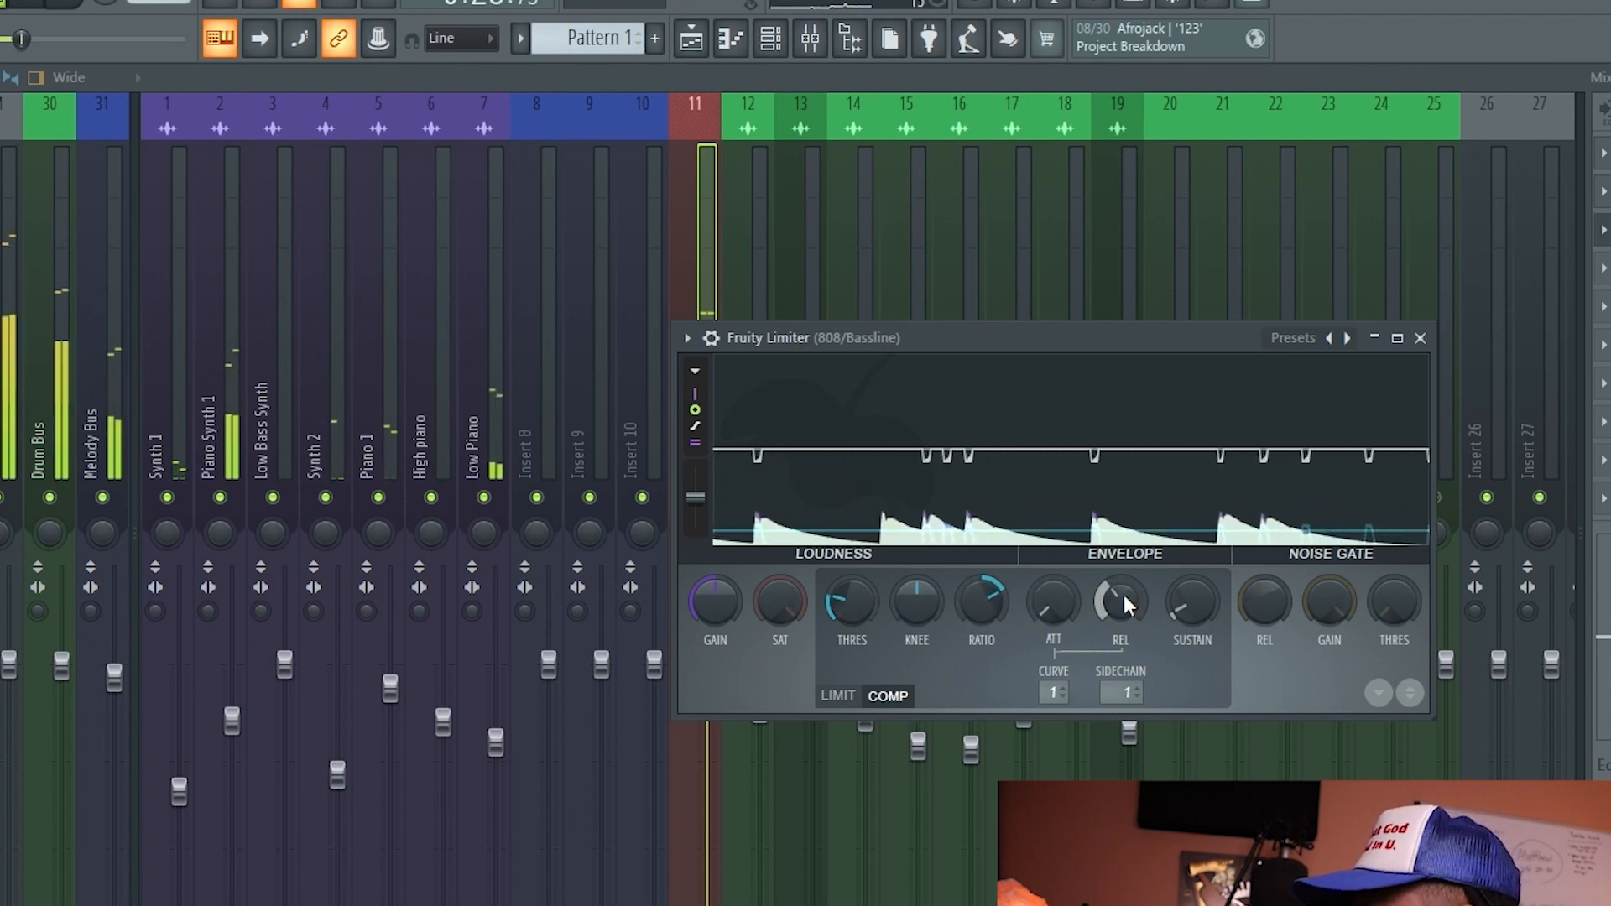
pyautogui.moveTo(1181, 595); pyautogui.dragTo(1177, 594)
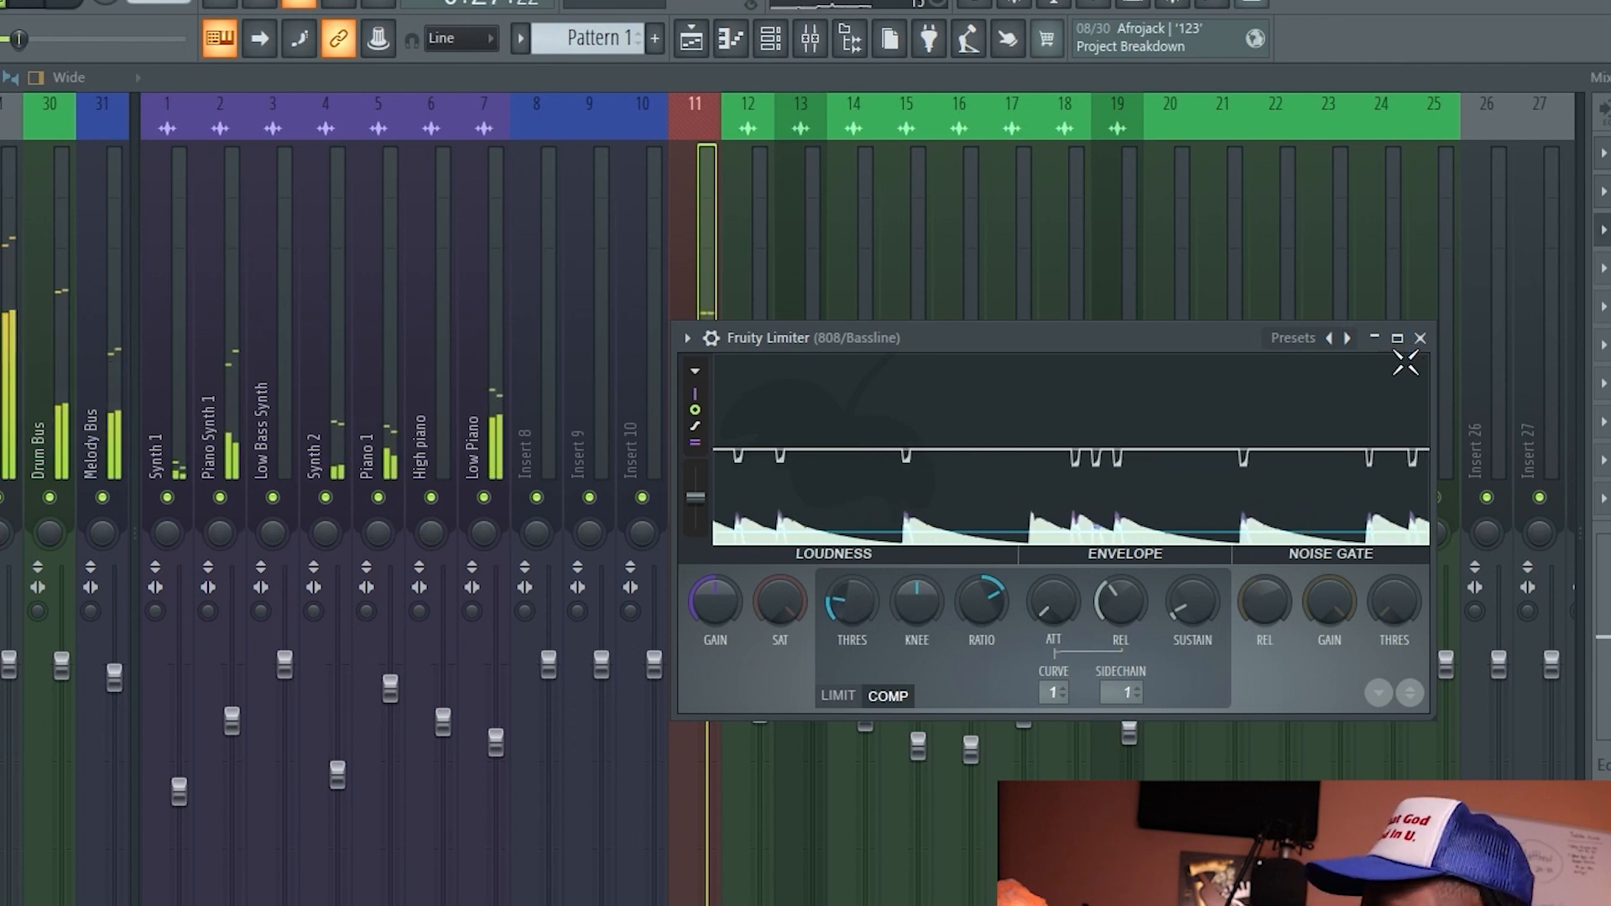
pyautogui.click(1420, 339)
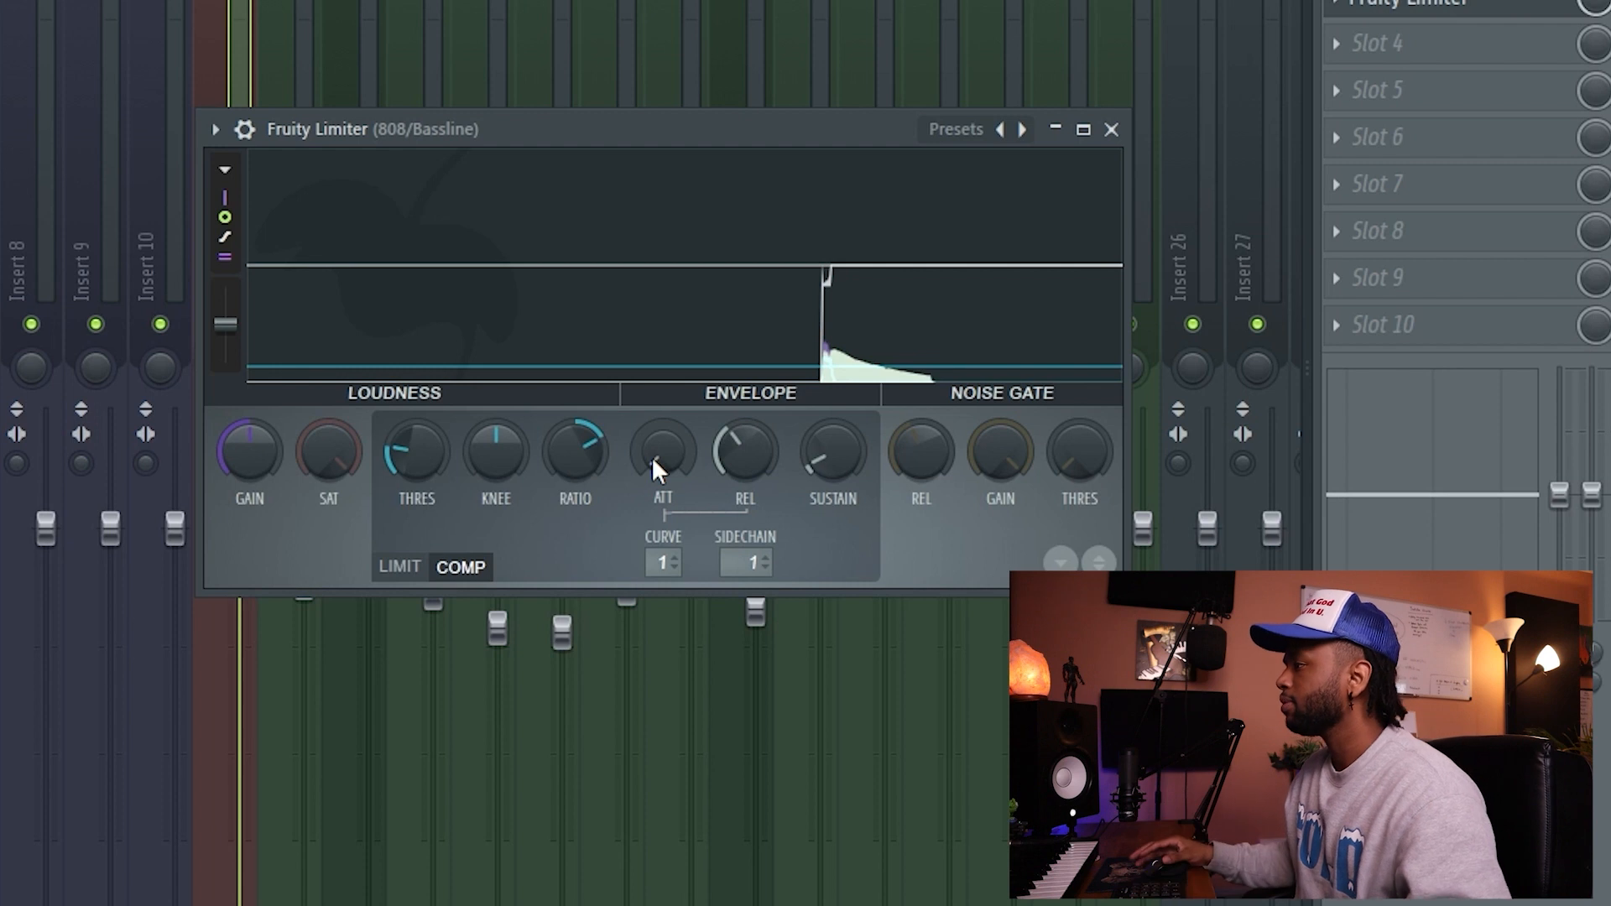
# - Move the reopened Fruity Limiter window aside to uncover mixer inserts 21 to 27
pyautogui.moveTo(726, 138); pyautogui.dragTo(602, 134)
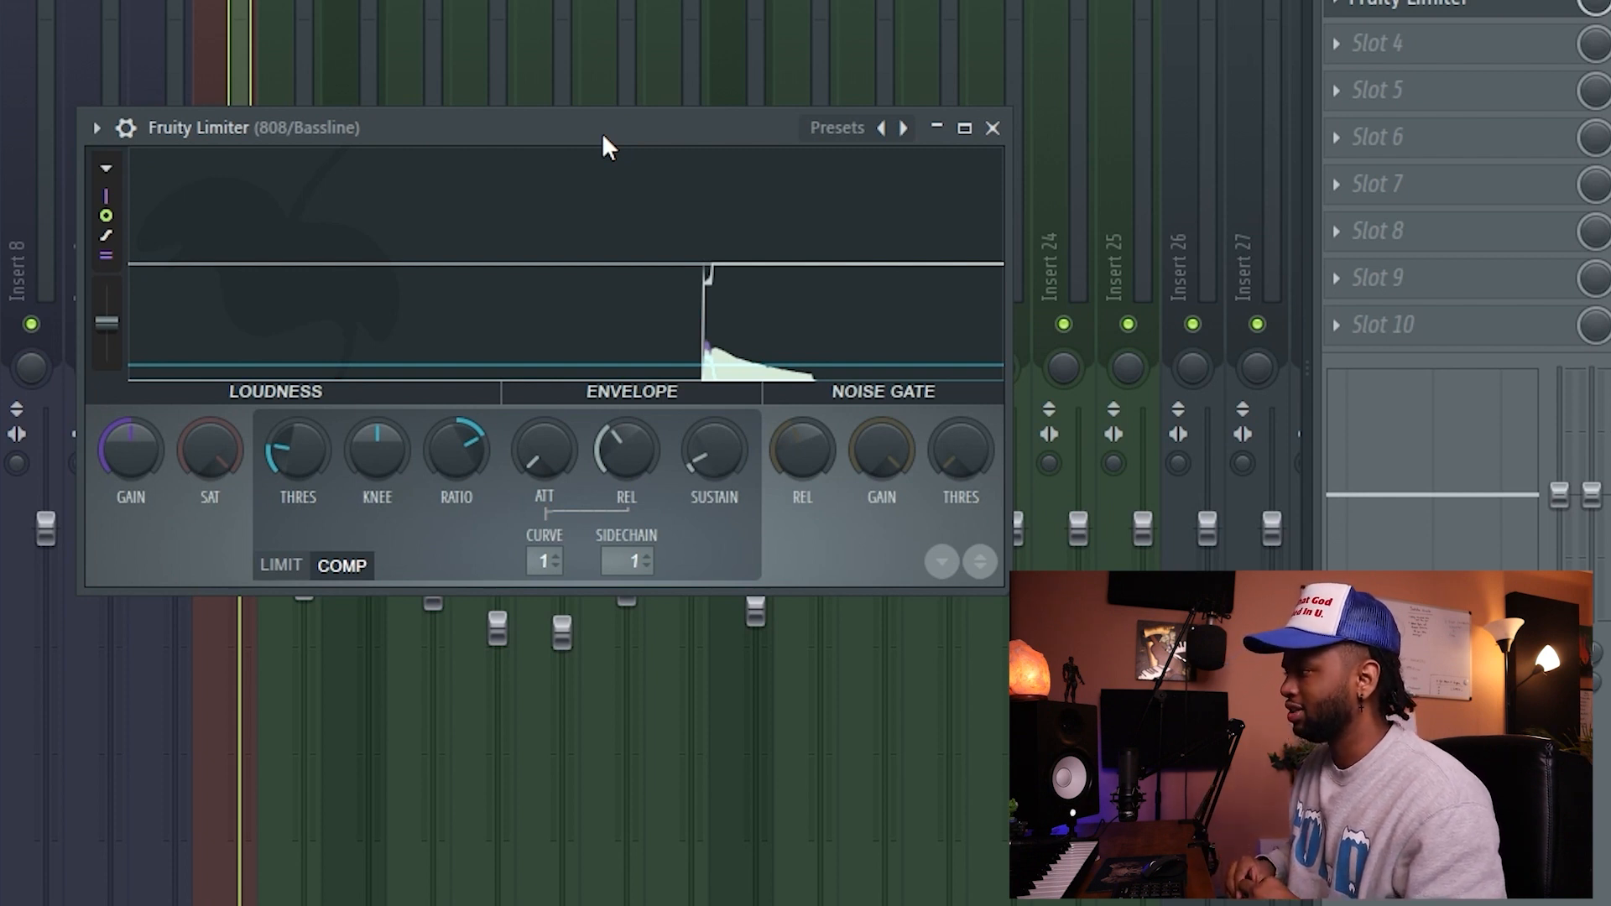
pyautogui.moveTo(603, 135); pyautogui.dragTo(433, 191)
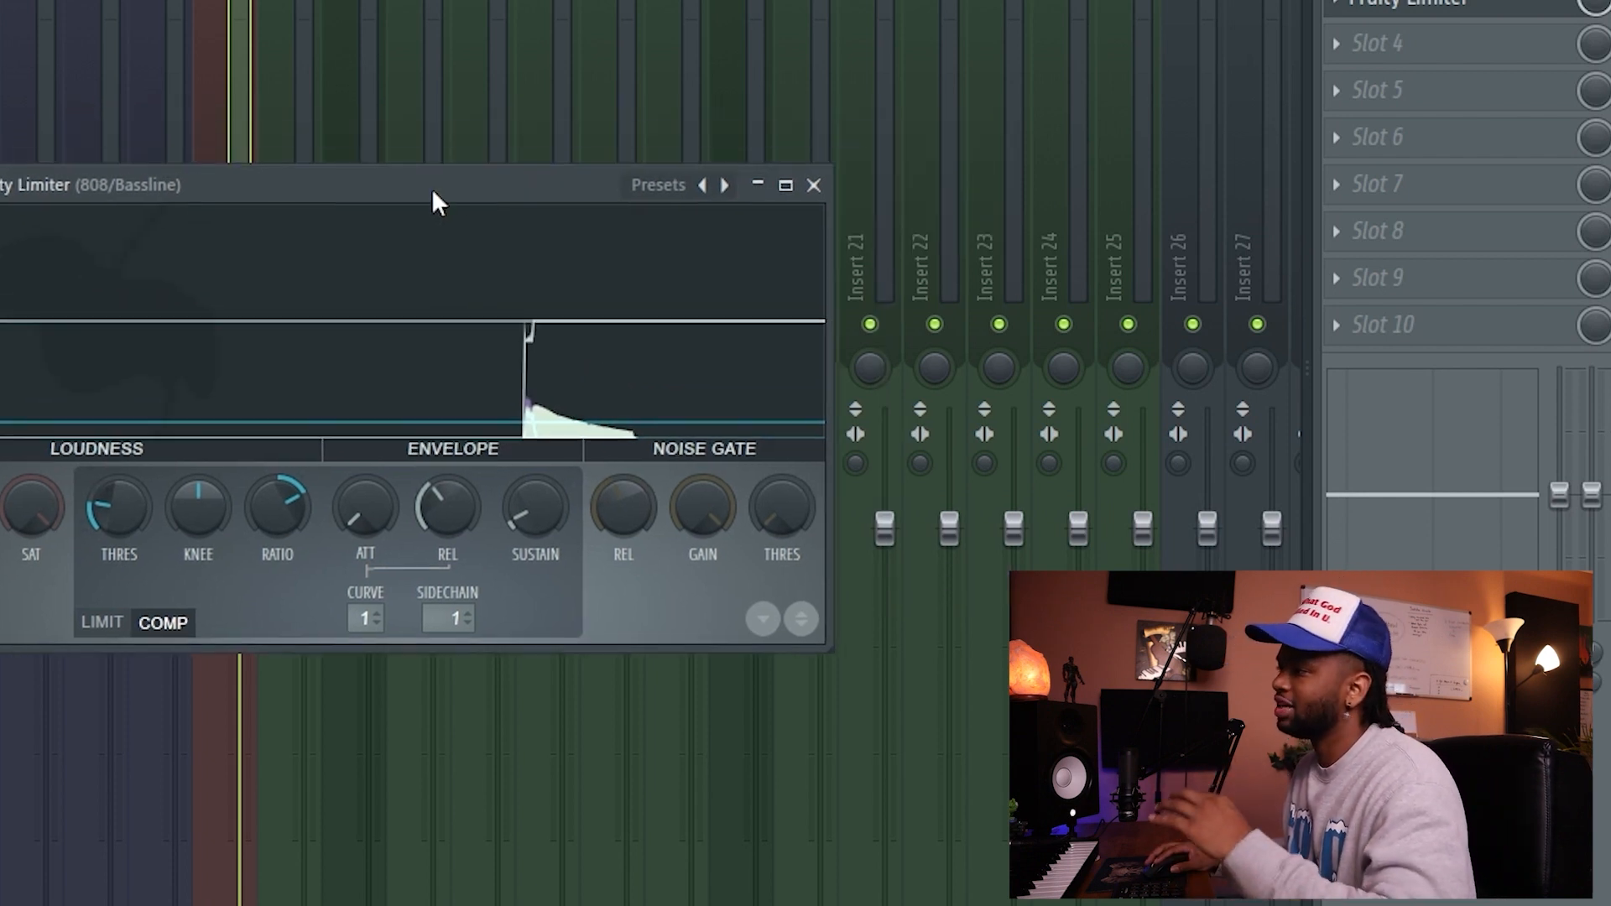